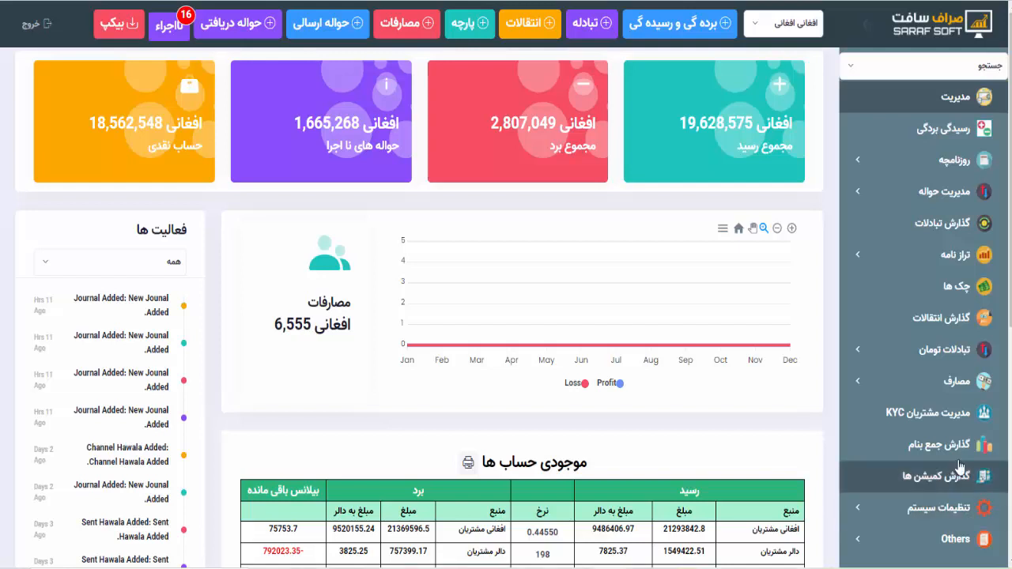
- Scroll through the dashboard balance table, then open the KYC customer management list
{"action": "scroll", "coordinate": [522, 317], "scroll_direction": "down", "scroll_amount": 3}
{"action": "scroll", "coordinate": [522, 317], "scroll_direction": "down", "scroll_amount": 2}
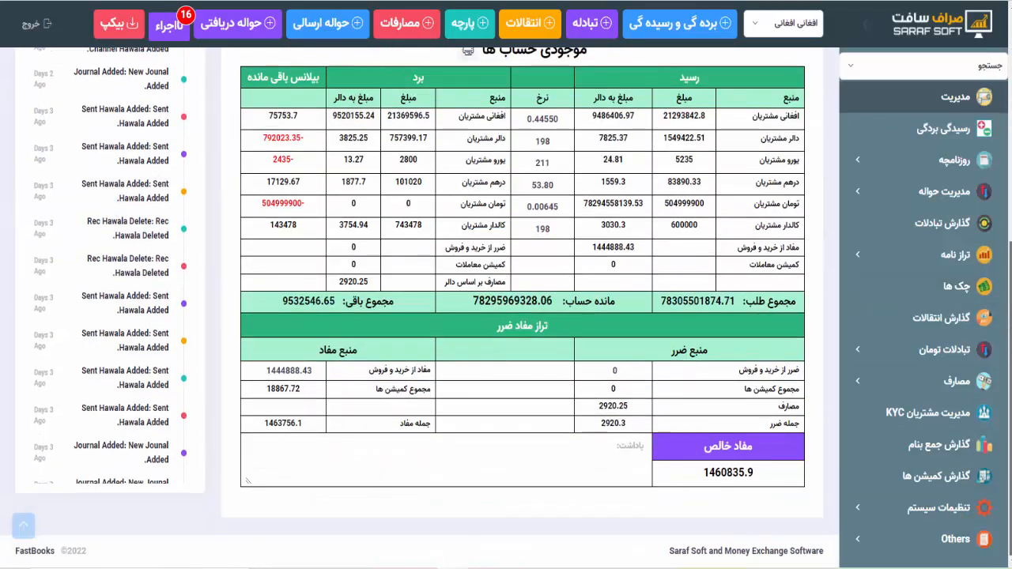
{"action": "scroll", "coordinate": [522, 316], "scroll_direction": "up", "scroll_amount": 5}
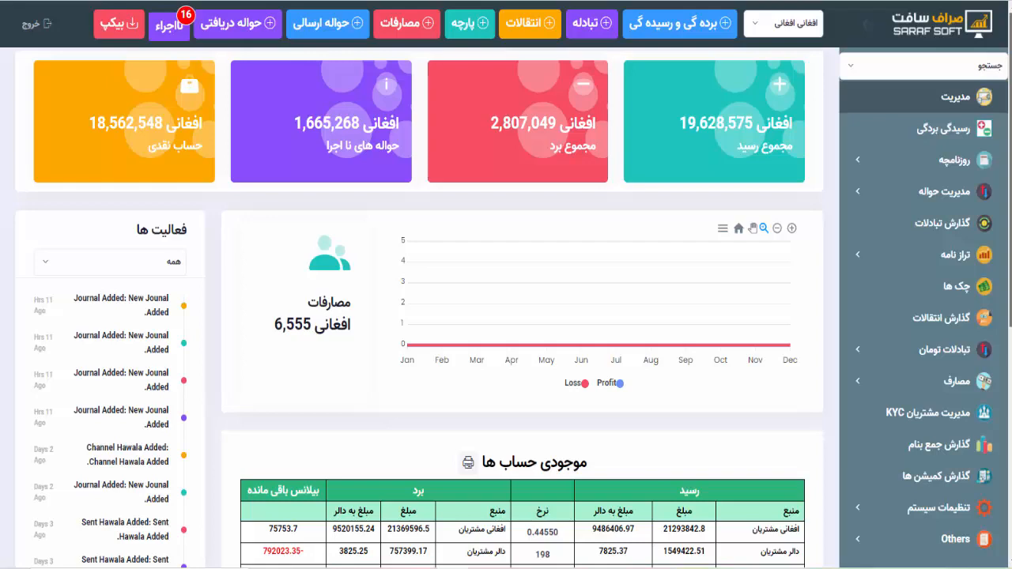
{"action": "scroll", "coordinate": [419, 308], "scroll_direction": "down", "scroll_amount": 3}
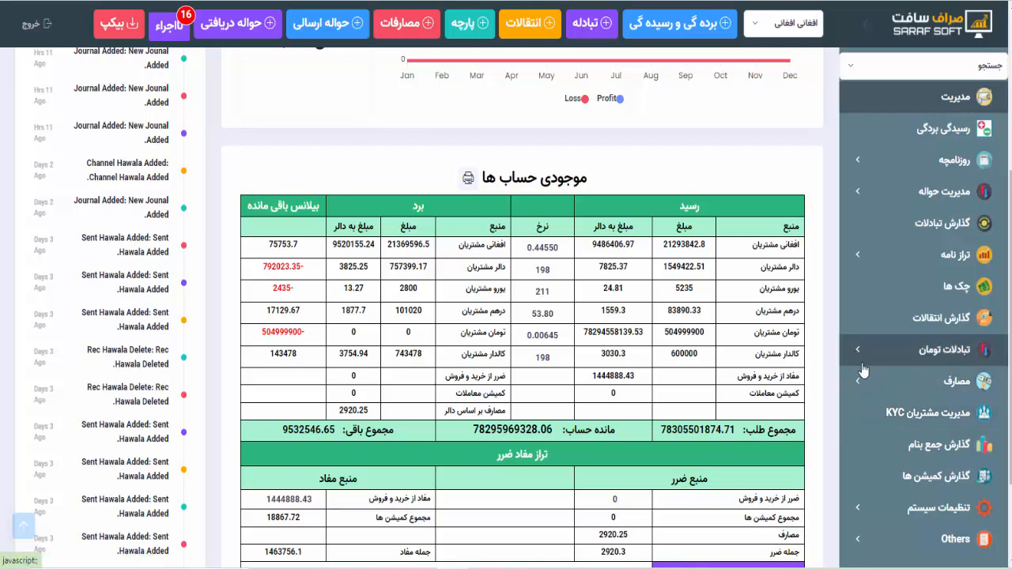
{"action": "left_click", "coordinate": [897, 422]}
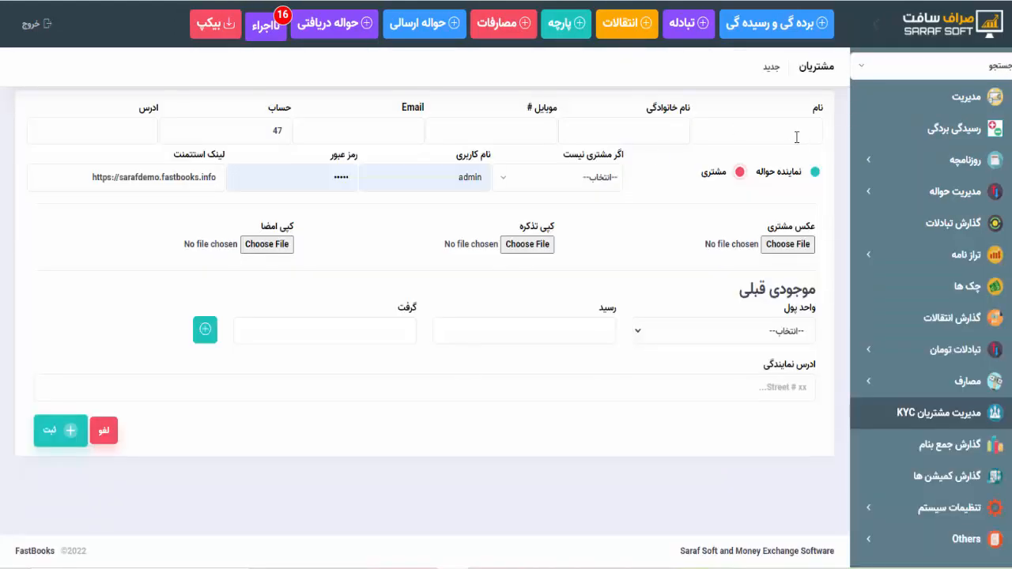
- Enter the customer's first name in نام, correcting the typos
{"action": "left_click", "coordinate": [797, 138]}
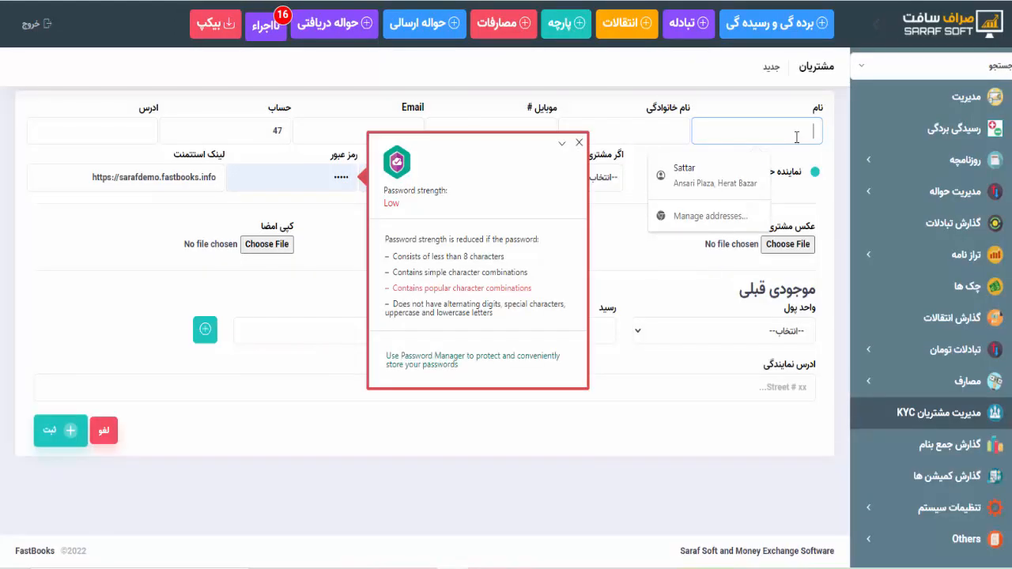
{"action": "type", "text": "احمدالله"}
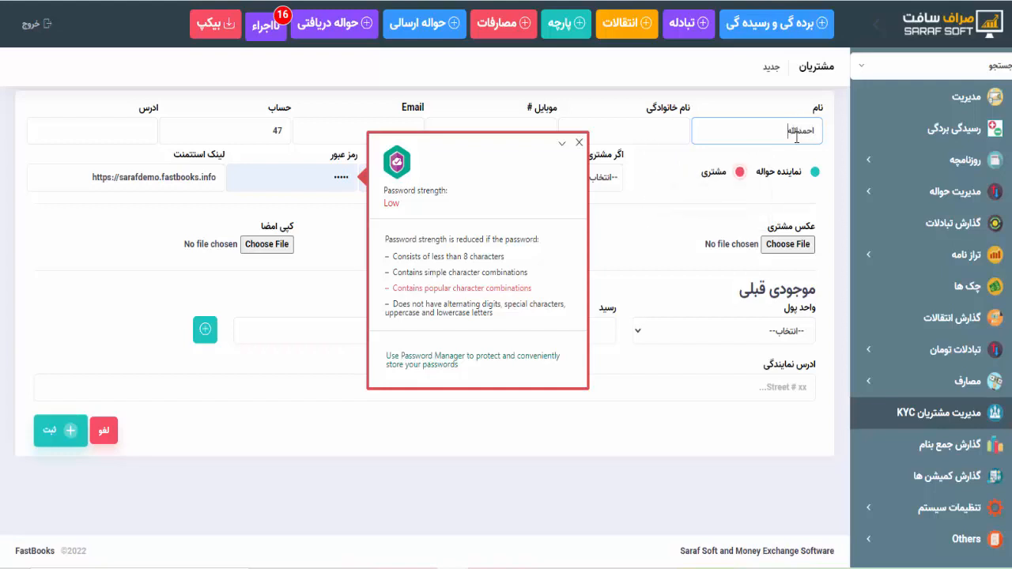
{"action": "key", "text": "ctrl+a"}
{"action": "type", "text": "اح"}
{"action": "key", "text": "BackSpace"}
{"action": "type", "text": "الله"}
{"action": "key", "text": "Tab"}
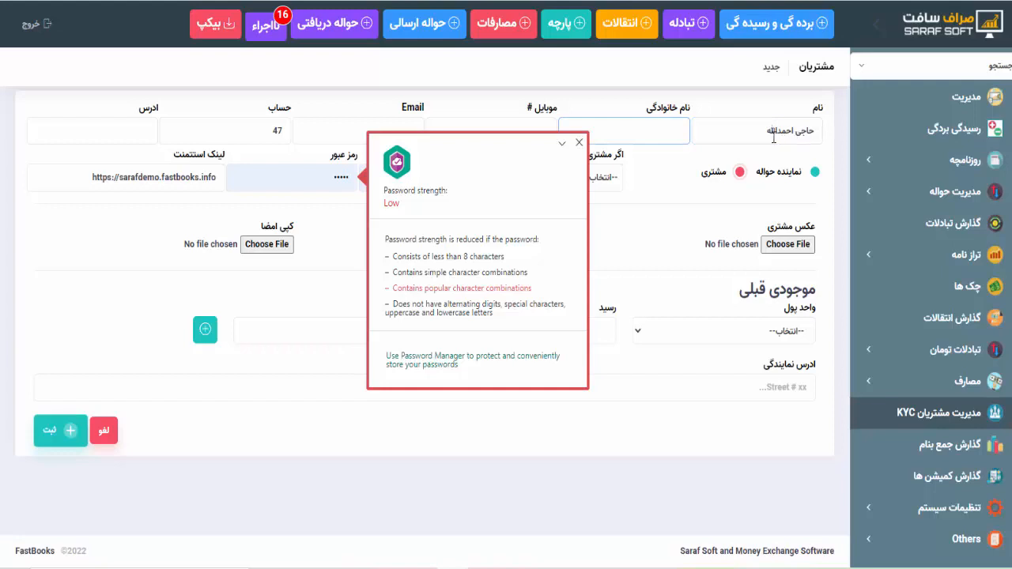
- Enter the customer's family name, leaving mobile, email and the prefilled account number unchanged
{"action": "left_click", "coordinate": [578, 147]}
{"action": "left_click", "coordinate": [655, 128]}
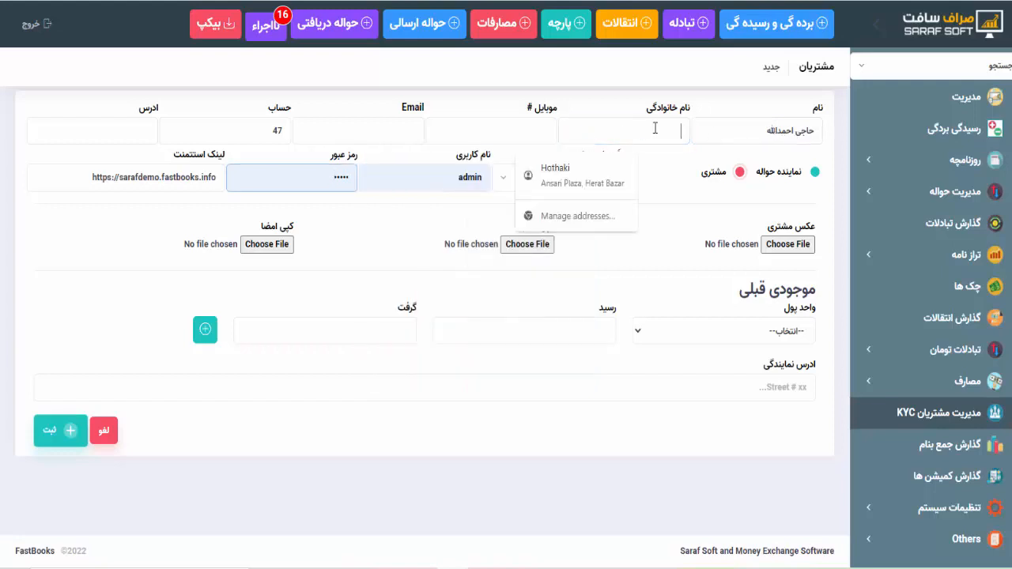
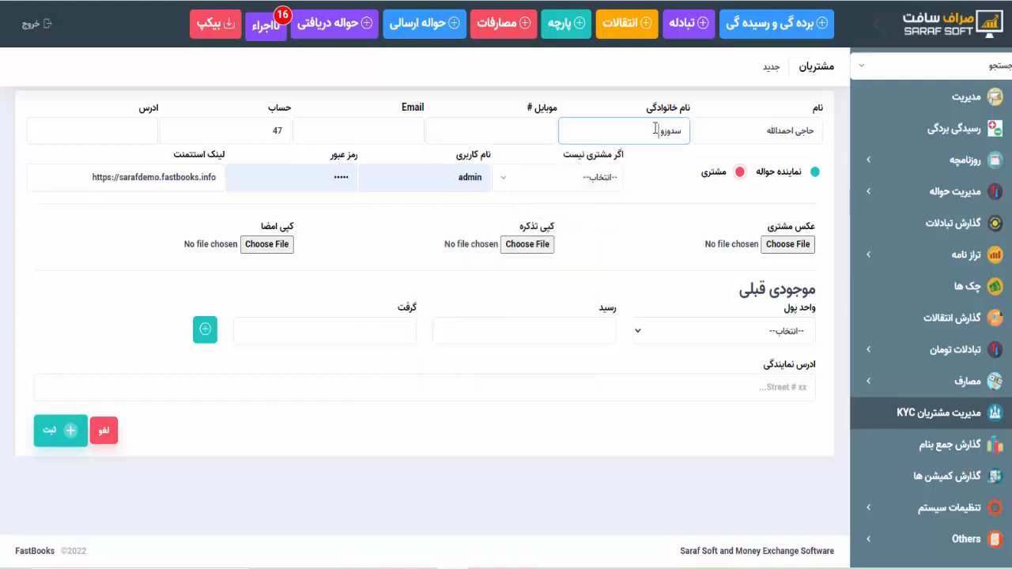
{"action": "left_click", "coordinate": [490, 135]}
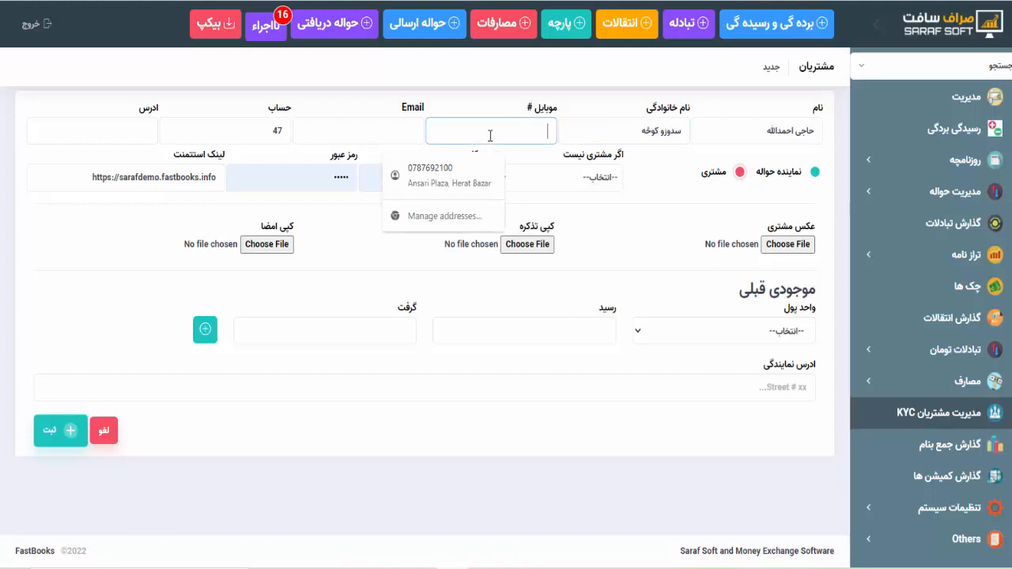
{"action": "left_click", "coordinate": [404, 130]}
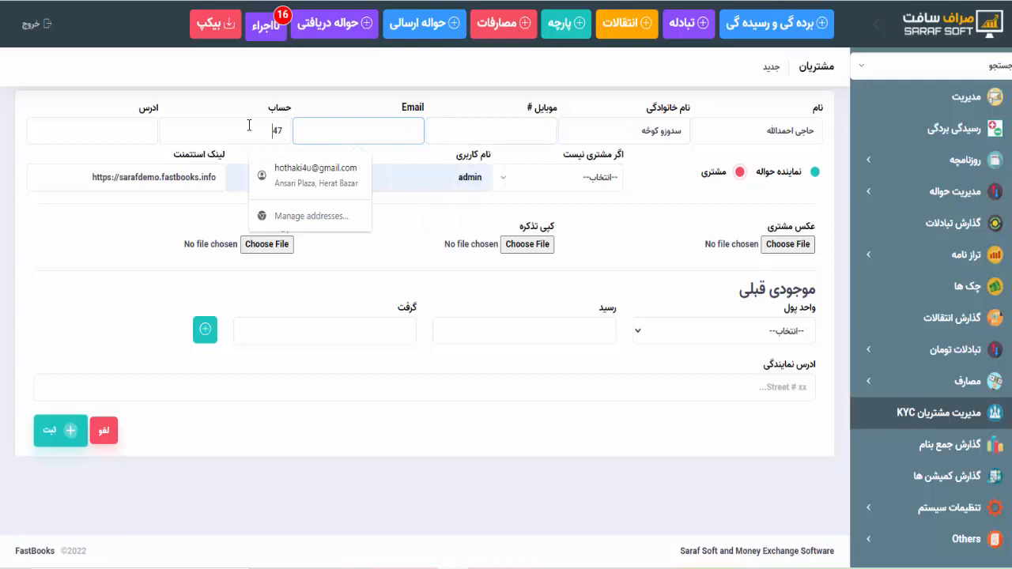
{"action": "left_click_drag", "start_coordinate": [250, 126], "coordinate": [302, 129]}
{"action": "left_click", "coordinate": [299, 104]}
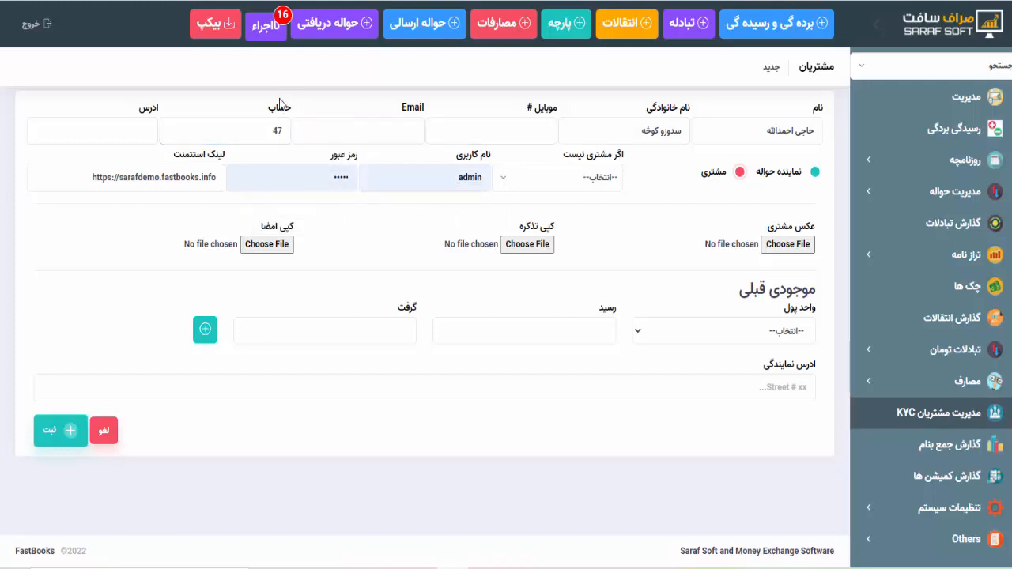
- Enter the customer's address in the ادرس field
{"action": "left_click", "coordinate": [139, 134]}
{"action": "type", "text": "کنهار"}
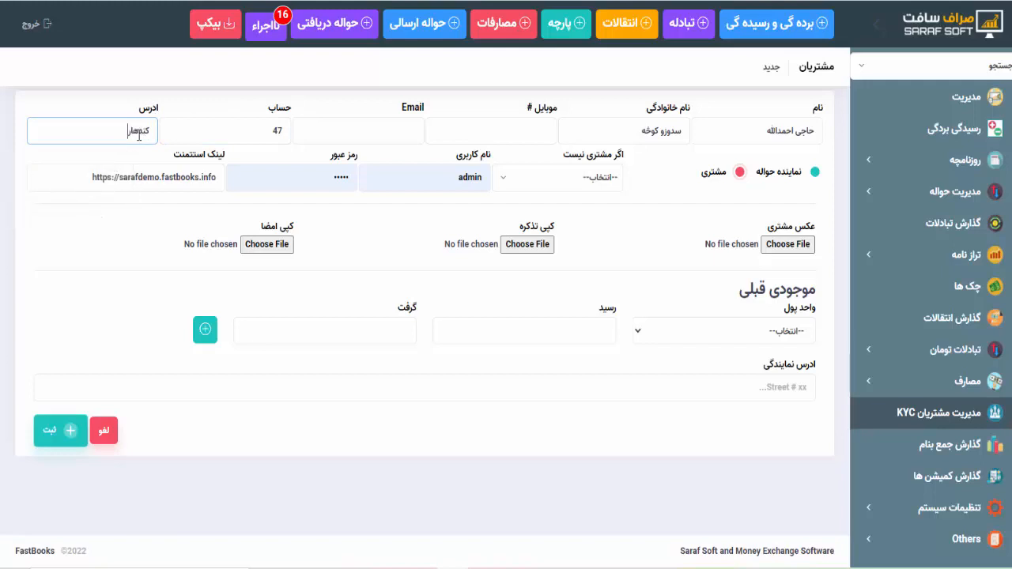
{"action": "type", "text": " سدوزو ک"}
{"action": "type", "text": "و"}
{"action": "type", "text": "خ"}
{"action": "type", "text": "ه"}
{"action": "key", "text": "BackSpace"}
{"action": "type", "text": "خه"}
- Replace the default admin username with the customer's own username and reuse it as password
{"action": "left_click_drag", "start_coordinate": [452, 174], "coordinate": [520, 180]}
{"action": "key", "text": "BackSpace"}
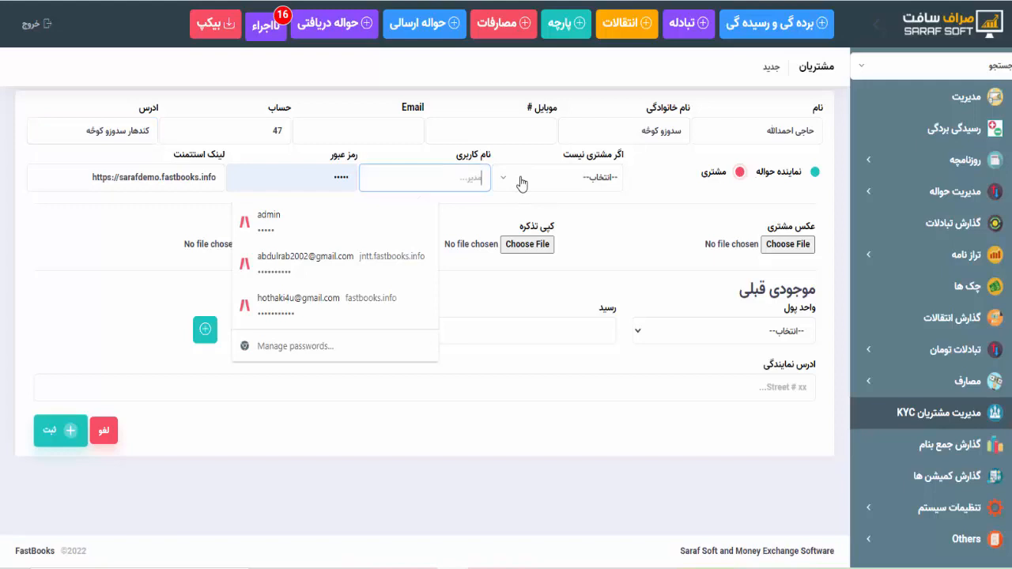
{"action": "key", "text": "Tab"}
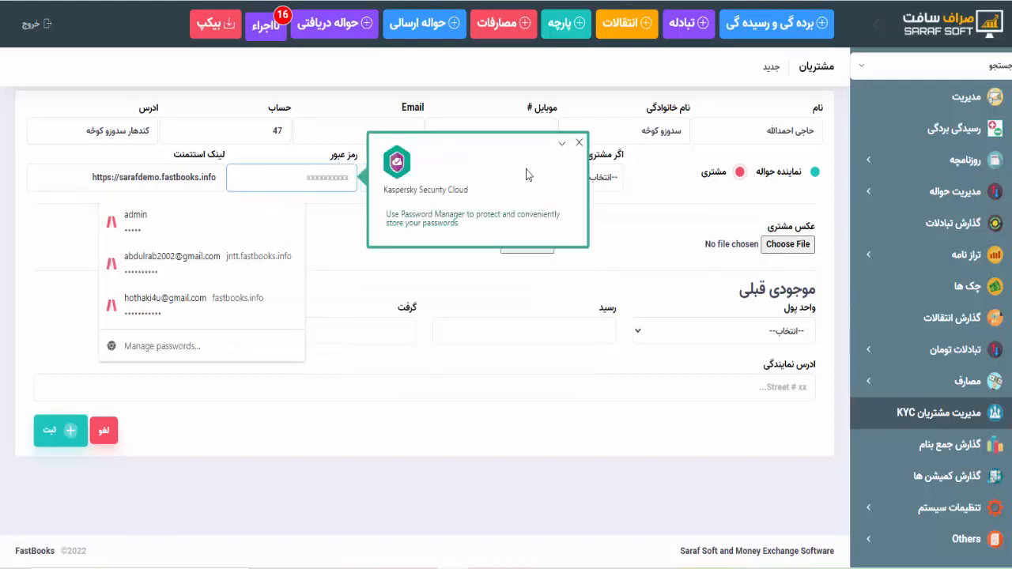
{"action": "left_click", "coordinate": [579, 142]}
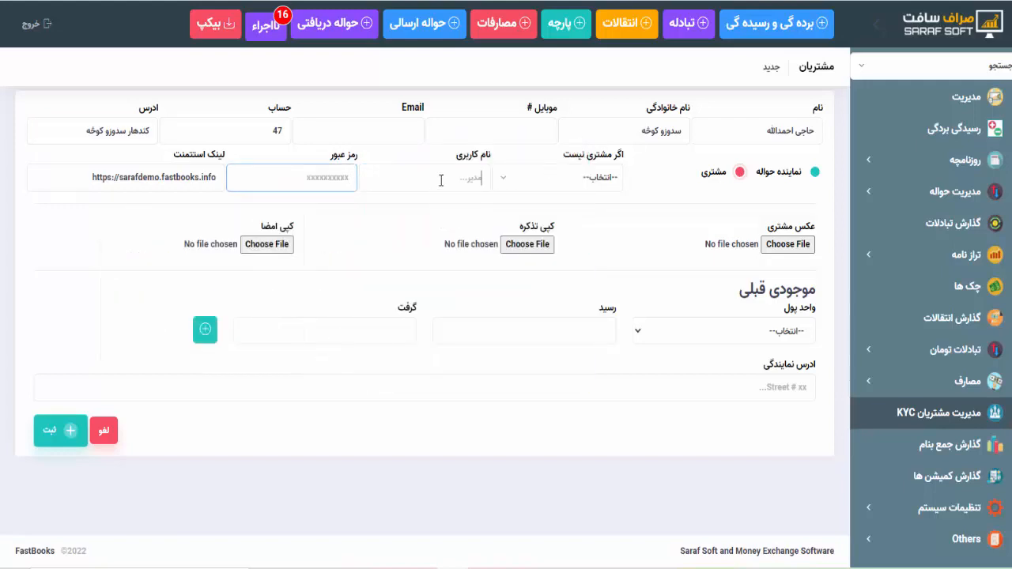
{"action": "left_click", "coordinate": [440, 179]}
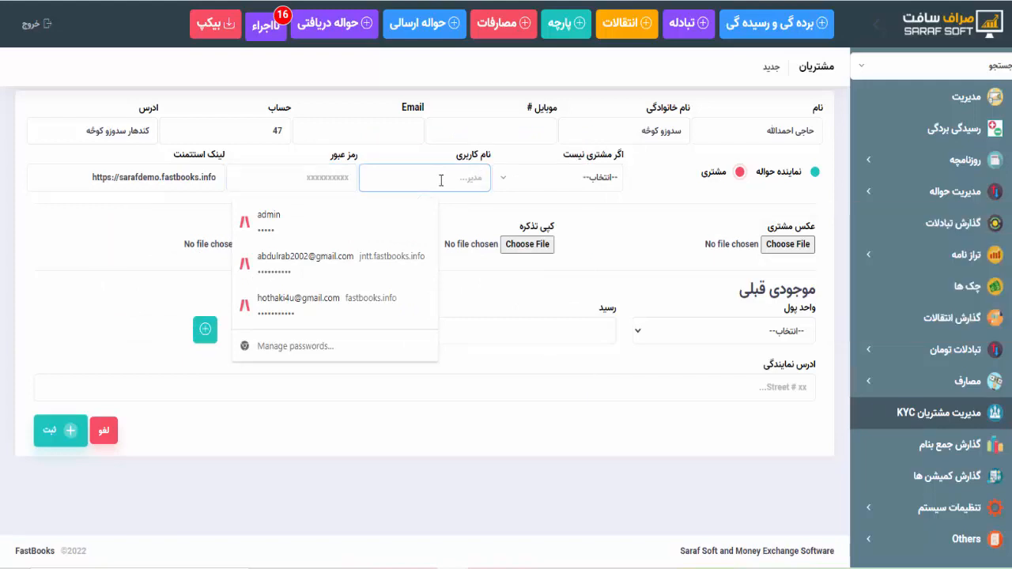
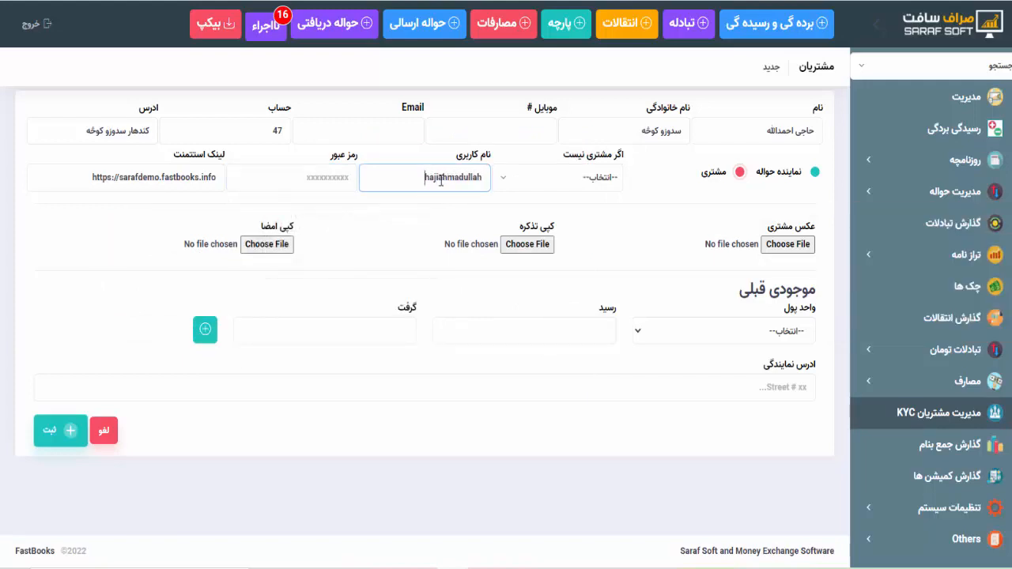
{"action": "key", "text": "ctrl+a"}
{"action": "key", "text": "ctrl+c"}
{"action": "key", "text": "Tab"}
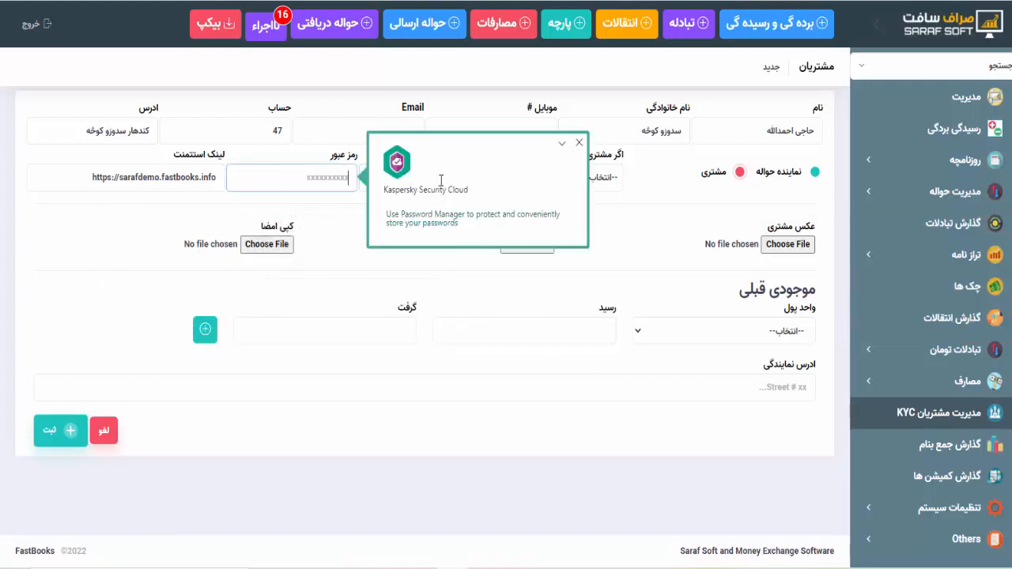
{"action": "key", "text": "ctrl+v"}
{"action": "left_click", "coordinate": [579, 144]}
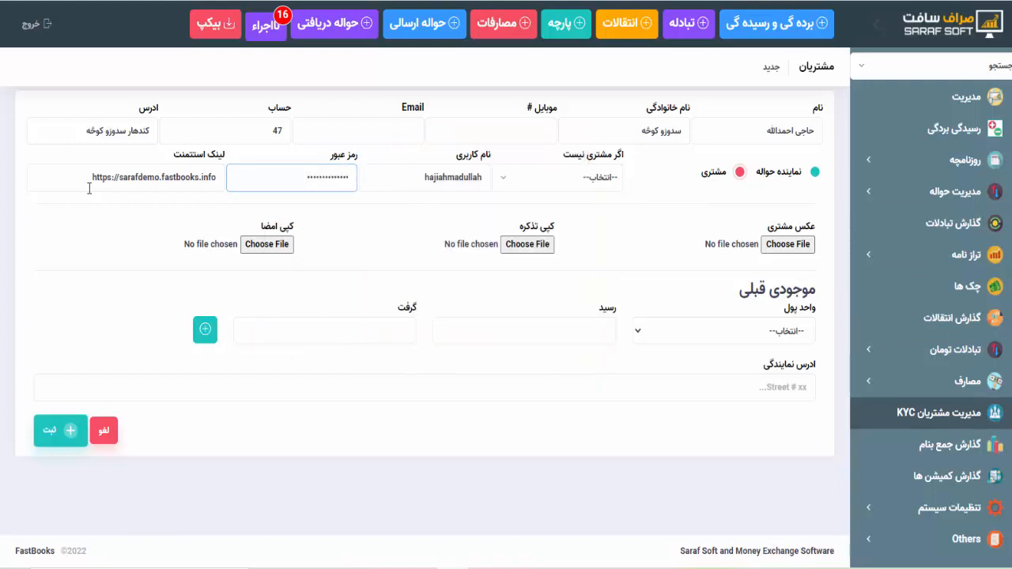
- Check the assistant link, then open the ID-copy file picker and cancel it without attaching anything
{"action": "left_click_drag", "start_coordinate": [89, 185], "coordinate": [220, 176]}
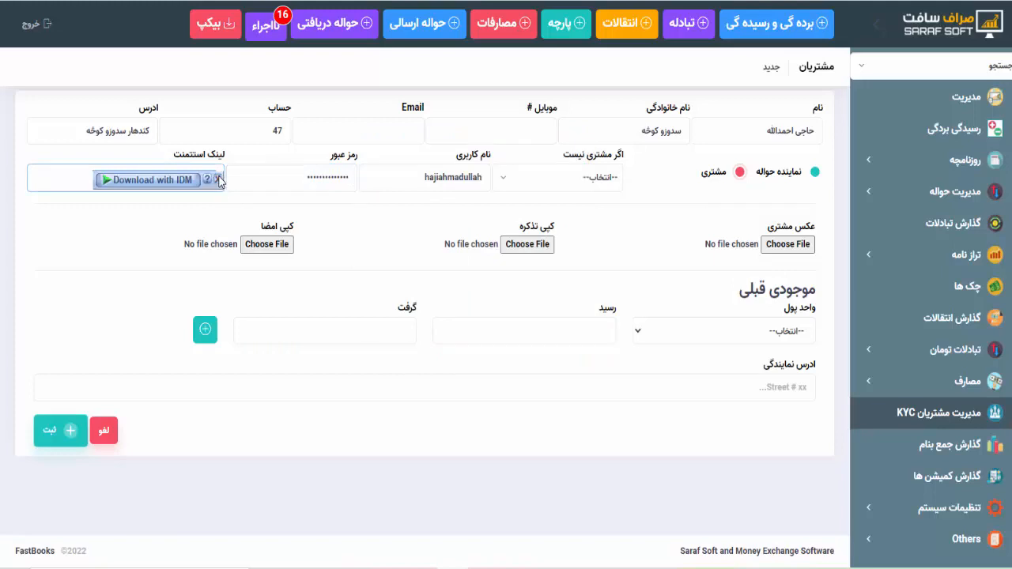
{"action": "left_click", "coordinate": [211, 178]}
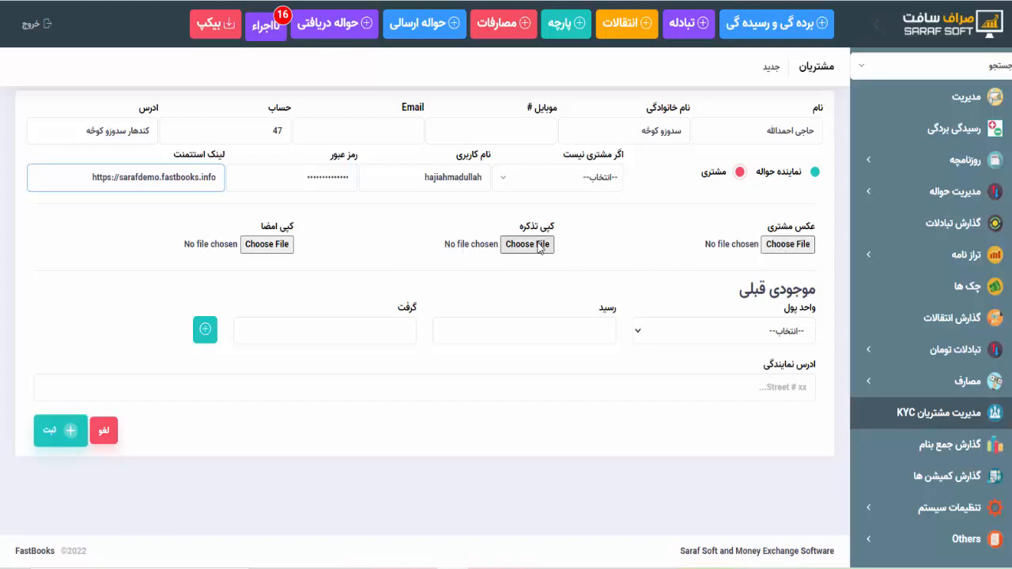
{"action": "left_click", "coordinate": [541, 248]}
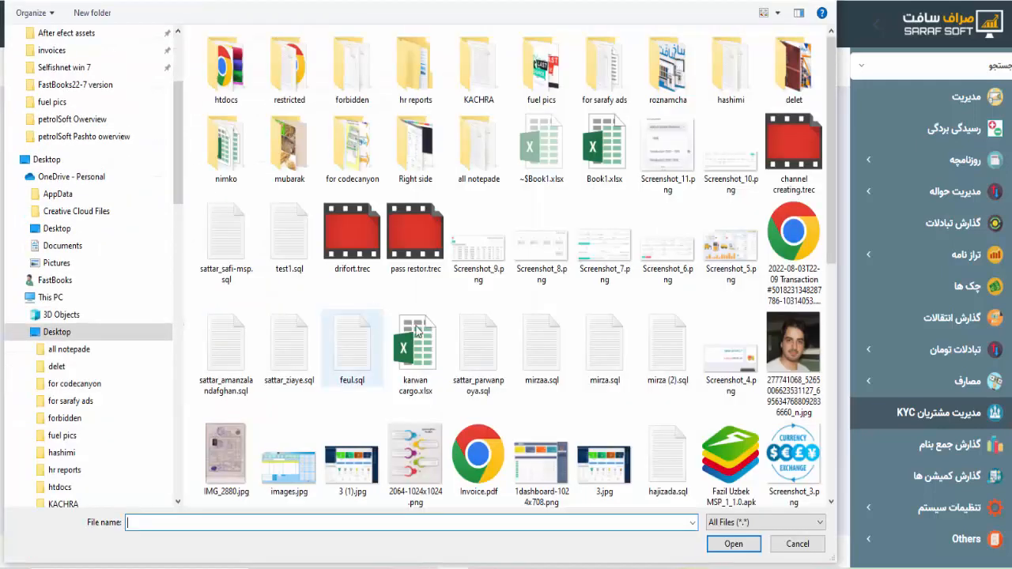
{"action": "left_click", "coordinate": [797, 544]}
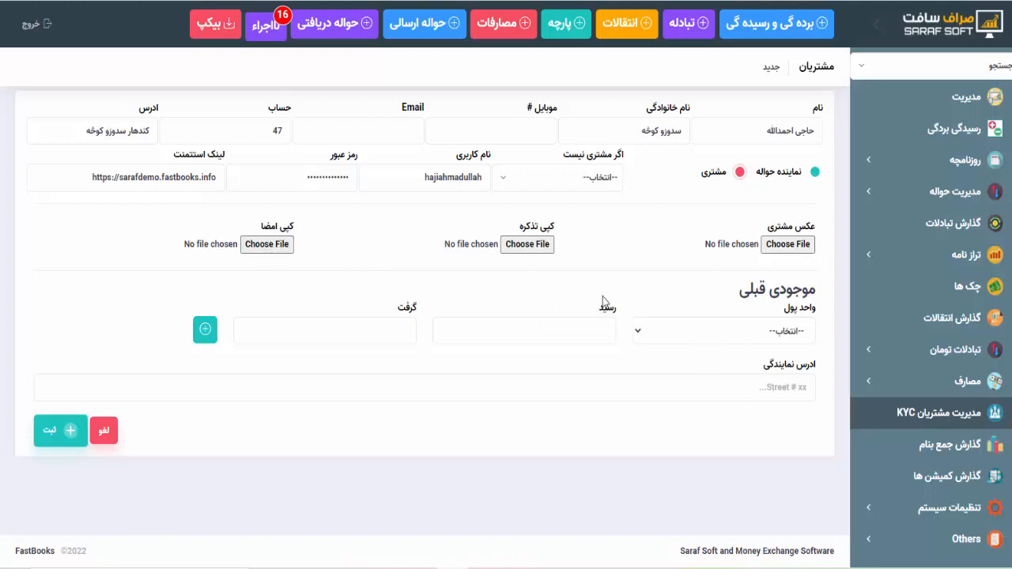
- Add opening balance rows: افغانی 30000 received and دالر 2000 paid out
{"action": "left_click", "coordinate": [651, 337]}
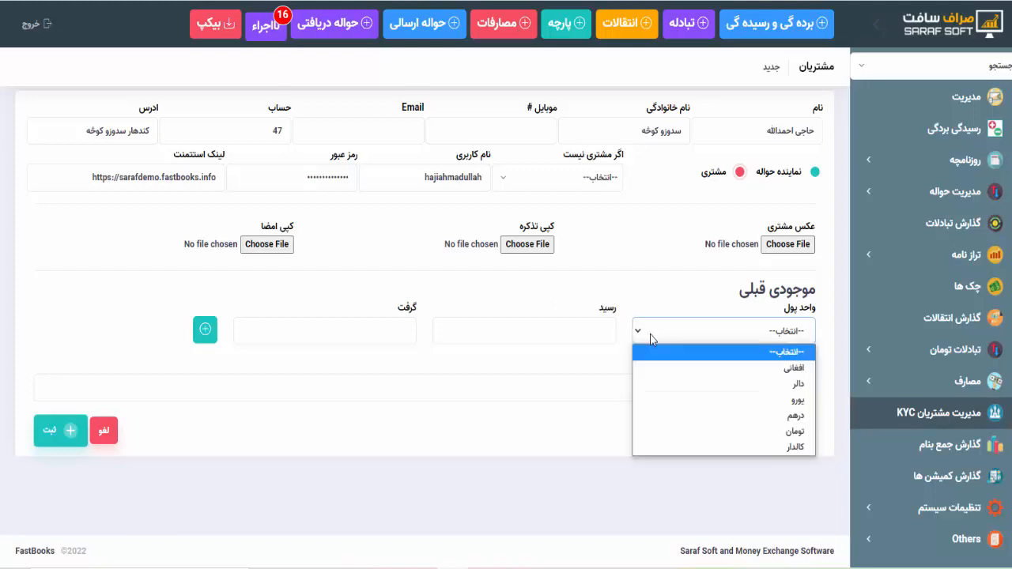
{"action": "left_click", "coordinate": [706, 371]}
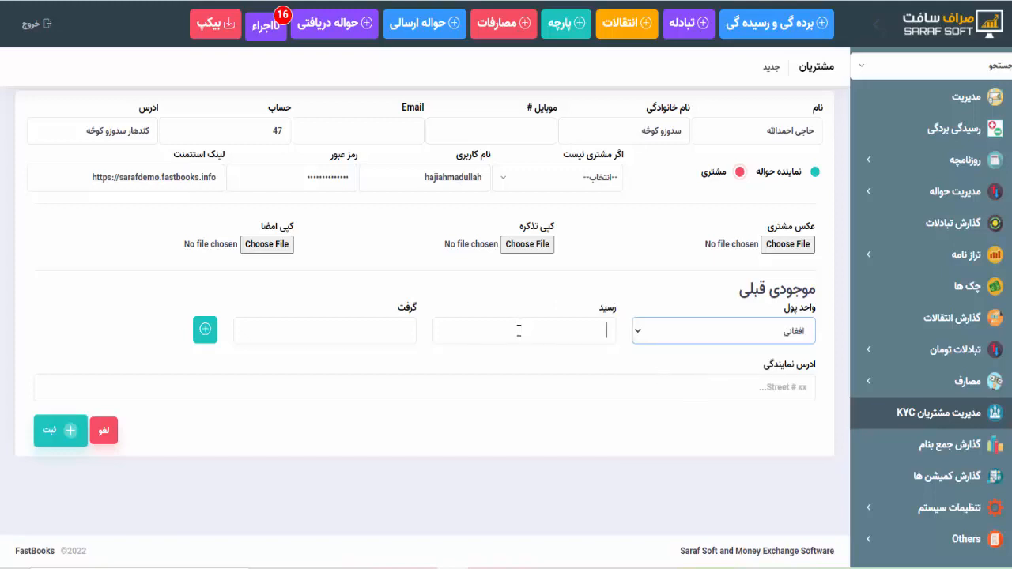
{"action": "left_click", "coordinate": [518, 330]}
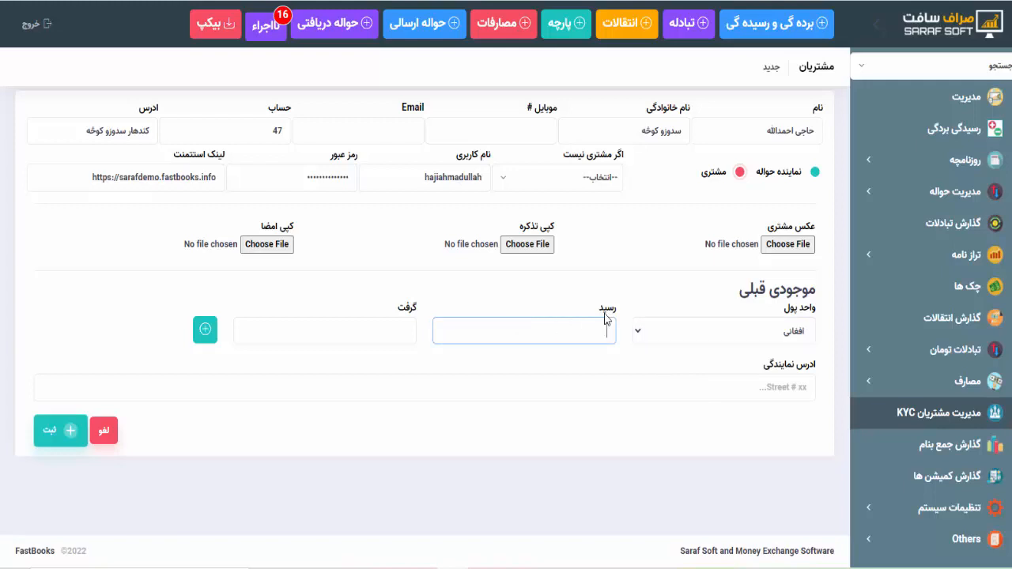
{"action": "type", "text": "30000"}
{"action": "left_click", "coordinate": [205, 331]}
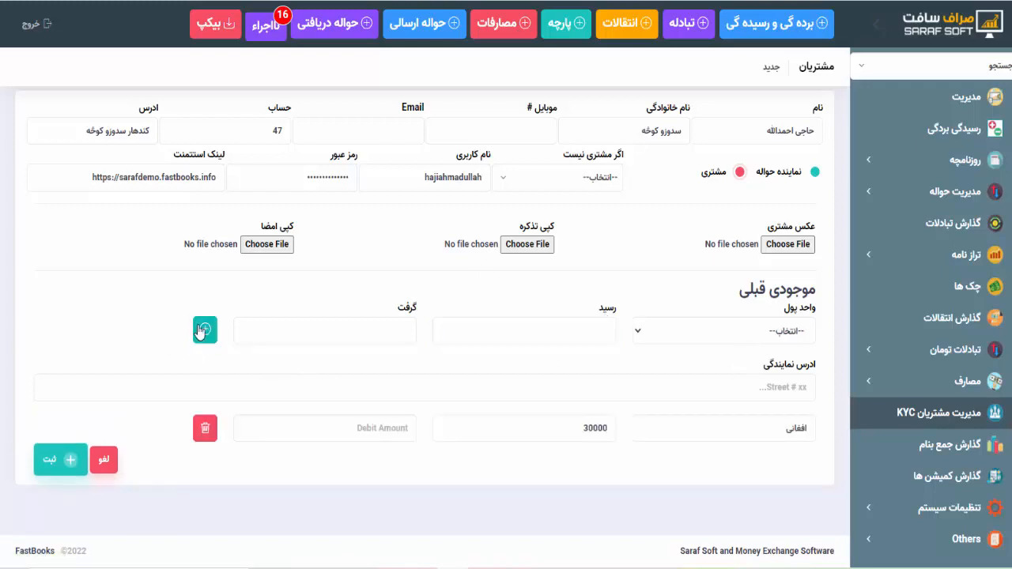
{"action": "left_click", "coordinate": [753, 329]}
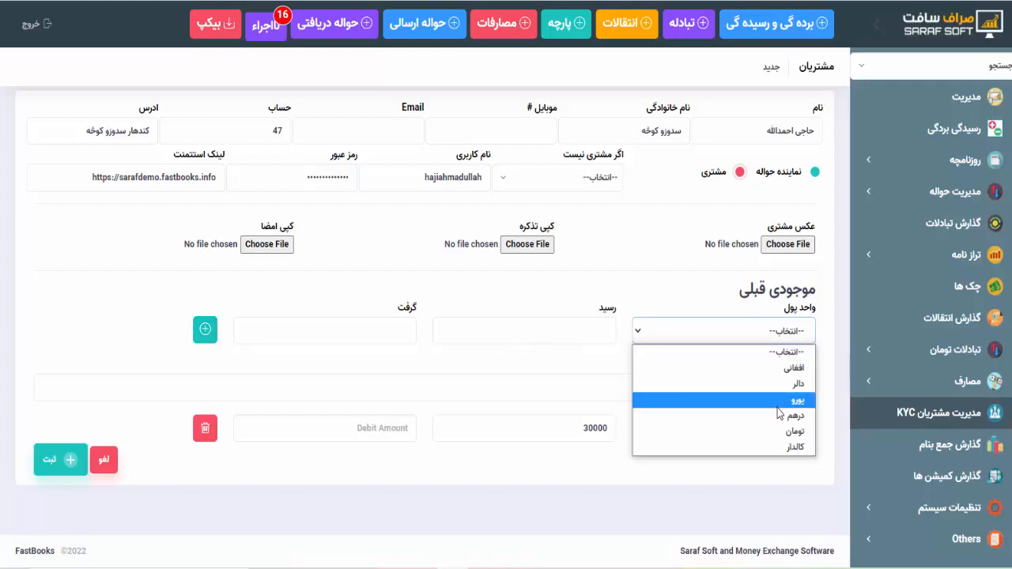
{"action": "left_click", "coordinate": [769, 385]}
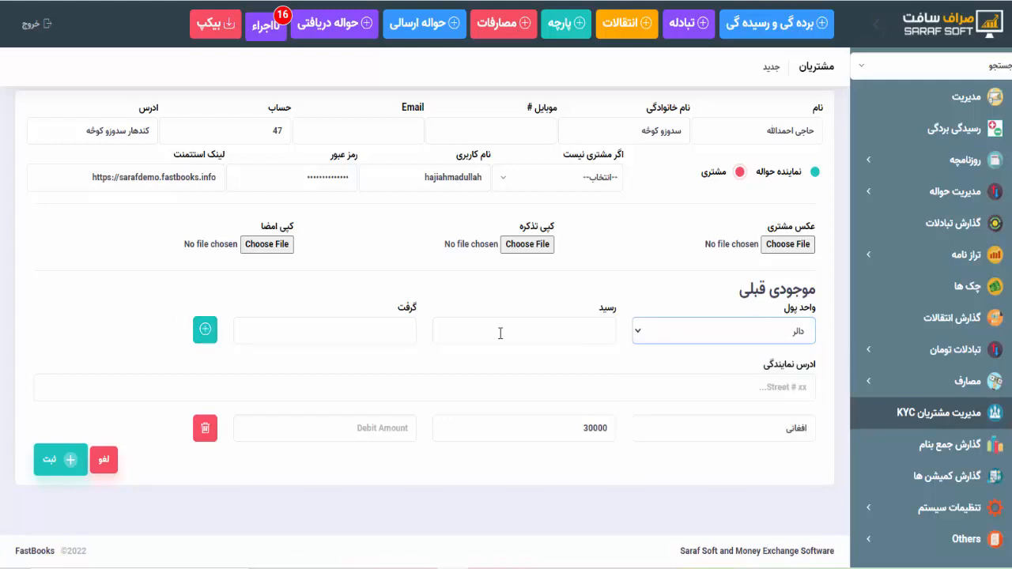
{"action": "left_click", "coordinate": [379, 339]}
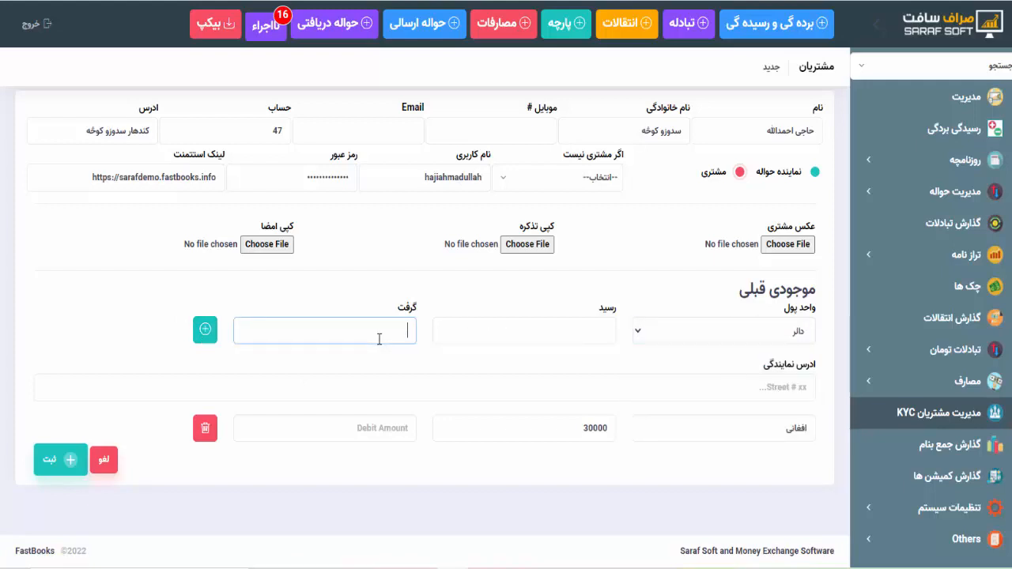
{"action": "type", "text": "2000"}
{"action": "left_click", "coordinate": [204, 329]}
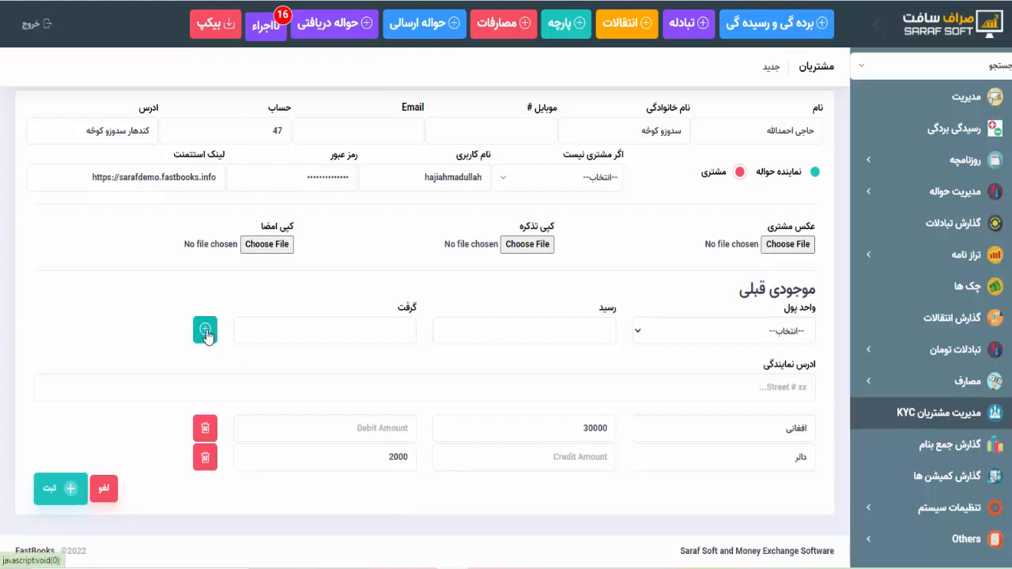
- Add a کالدار opening balance row of 500000 received
{"action": "left_click", "coordinate": [638, 331]}
{"action": "left_click", "coordinate": [749, 452]}
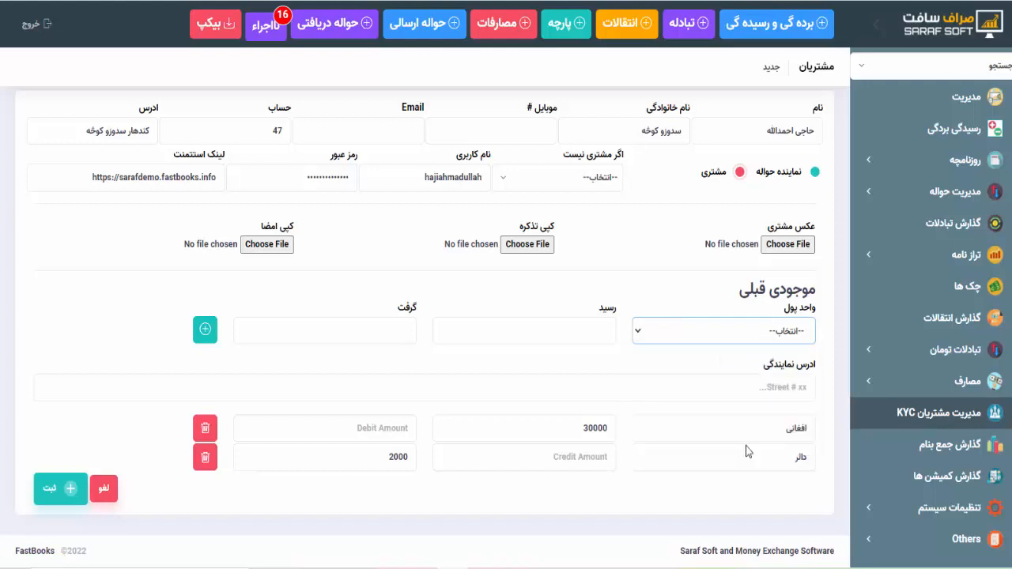
{"action": "left_click", "coordinate": [556, 338]}
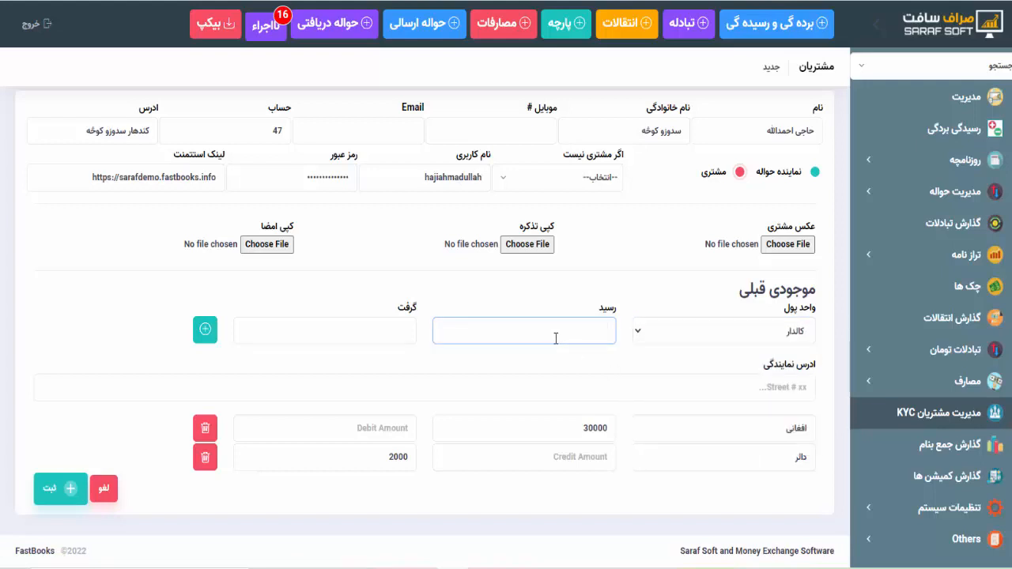
{"action": "type", "text": "500000"}
{"action": "left_click", "coordinate": [205, 330]}
- Review the currency list without changes and save the customer with ثبت
{"action": "scroll", "coordinate": [204, 336], "scroll_direction": "down", "scroll_amount": 1}
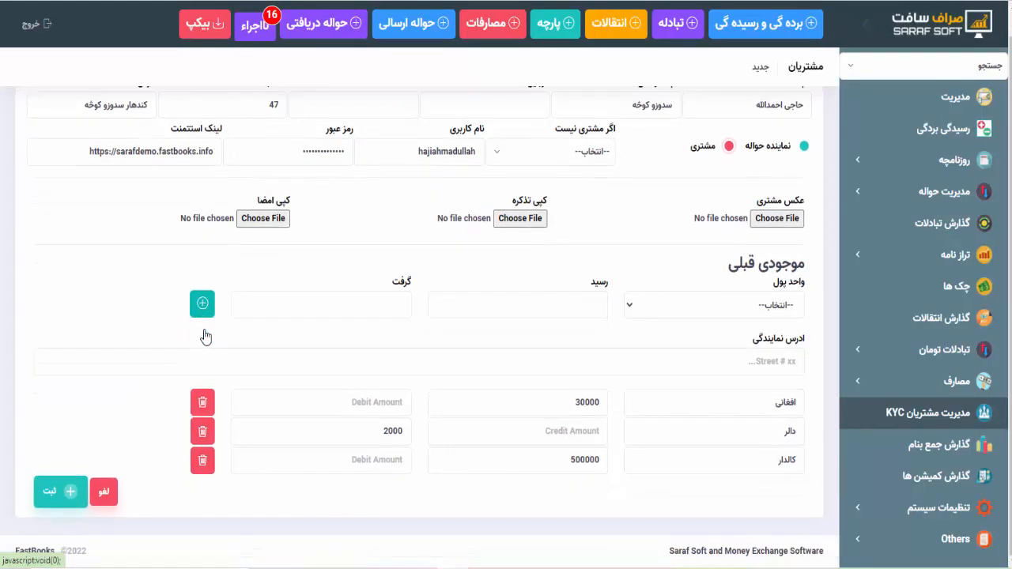
{"action": "left_click", "coordinate": [656, 307]}
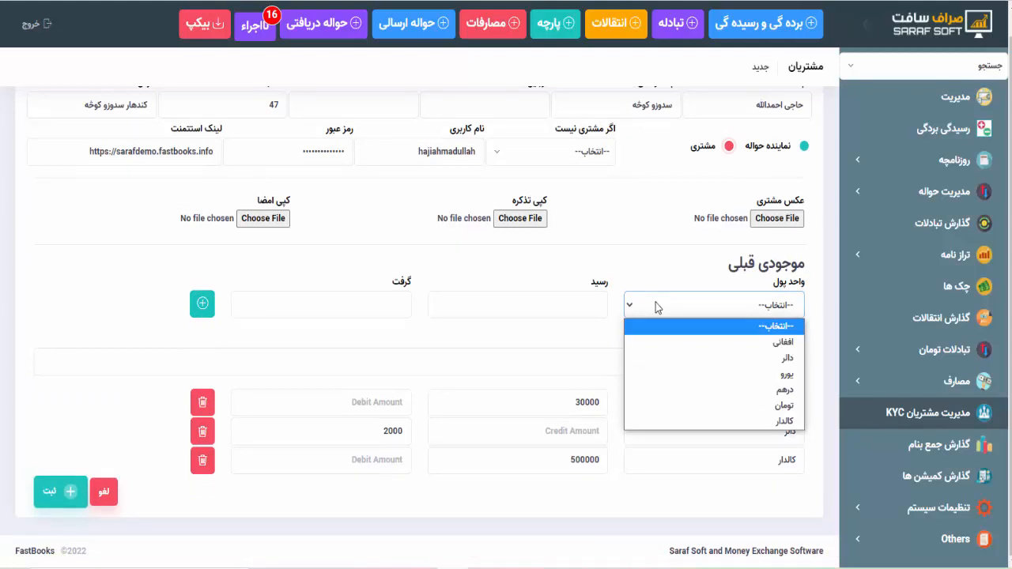
{"action": "left_click", "coordinate": [656, 307]}
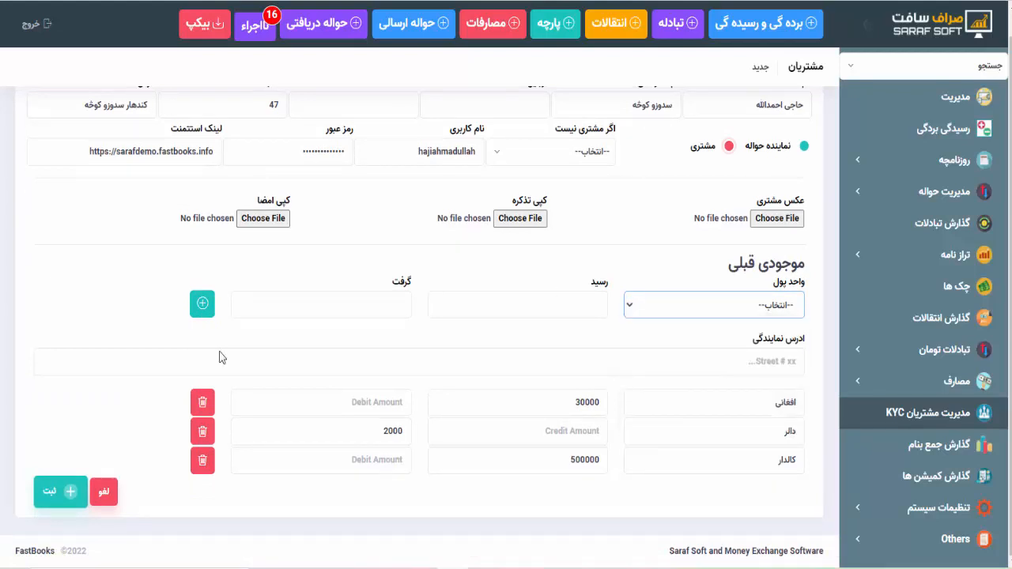
{"action": "scroll", "coordinate": [153, 344], "scroll_direction": "up", "scroll_amount": 1}
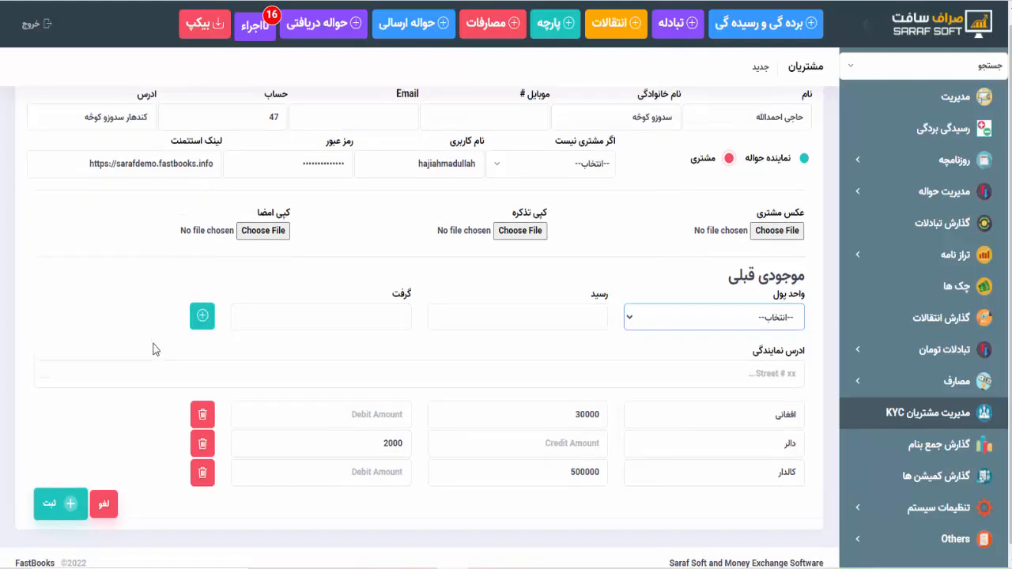
{"action": "scroll", "coordinate": [153, 343], "scroll_direction": "down", "scroll_amount": 1}
{"action": "left_click", "coordinate": [68, 495]}
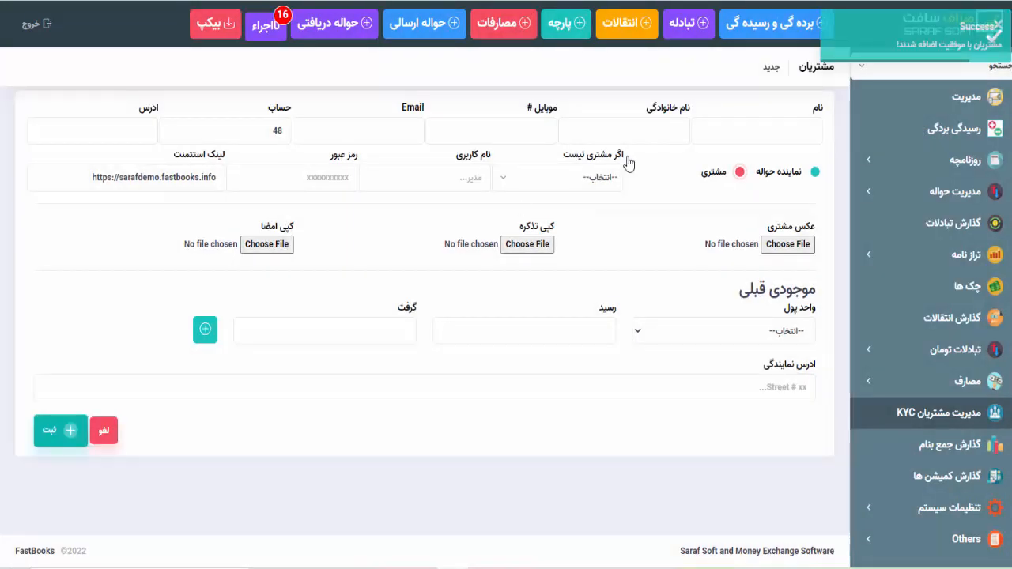
- Enter the second customer's first and family names
{"action": "left_click", "coordinate": [771, 136]}
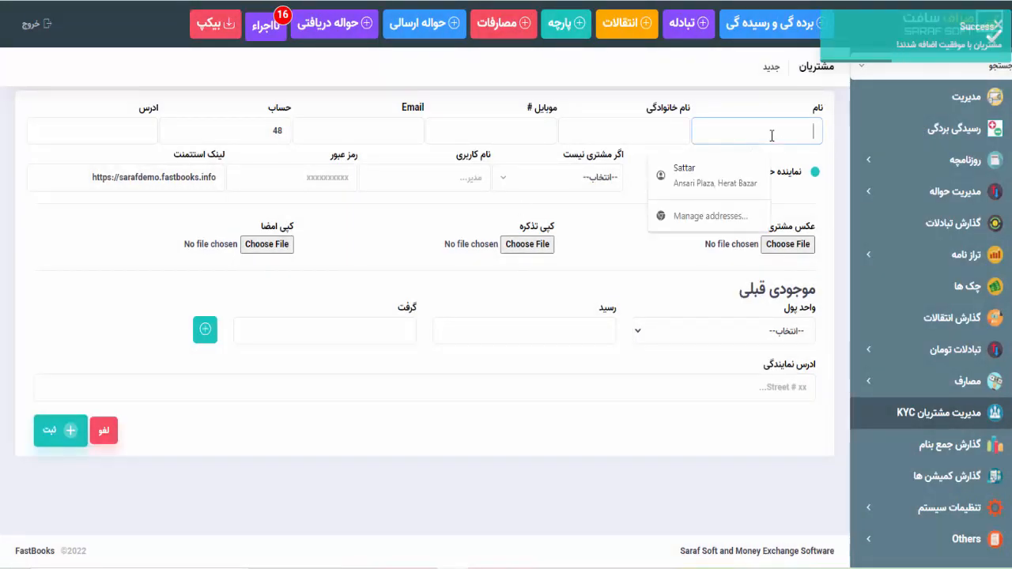
{"action": "type", "text": "jh"}
{"action": "key", "text": "BackSpace"}
{"action": "key", "text": "BackSpace"}
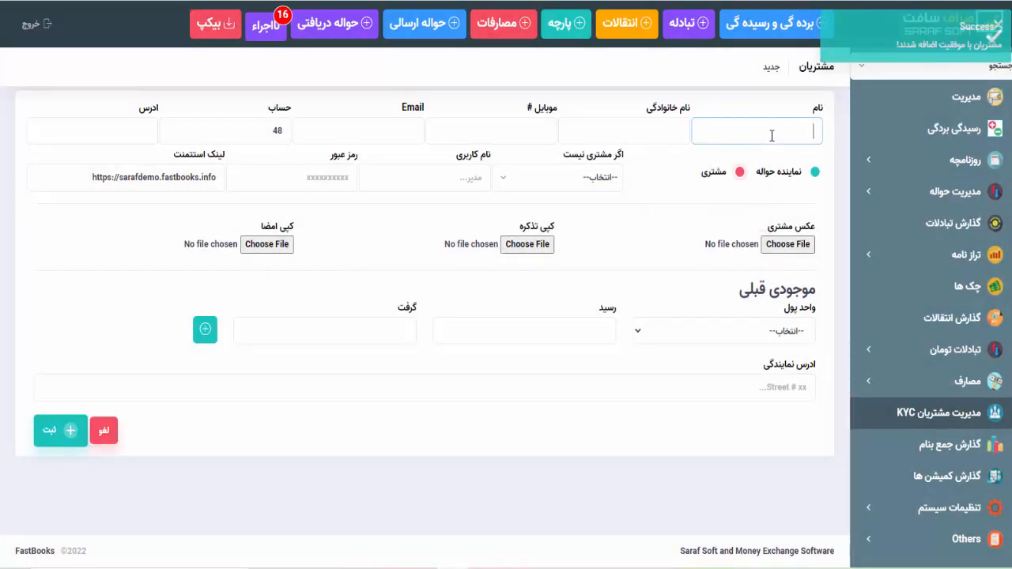
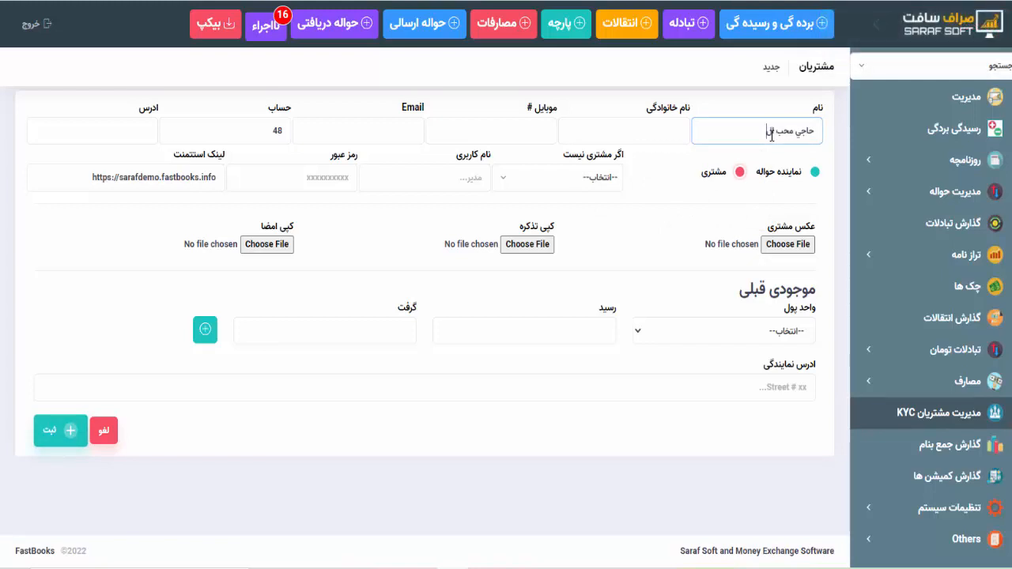
{"action": "key", "text": "Tab"}
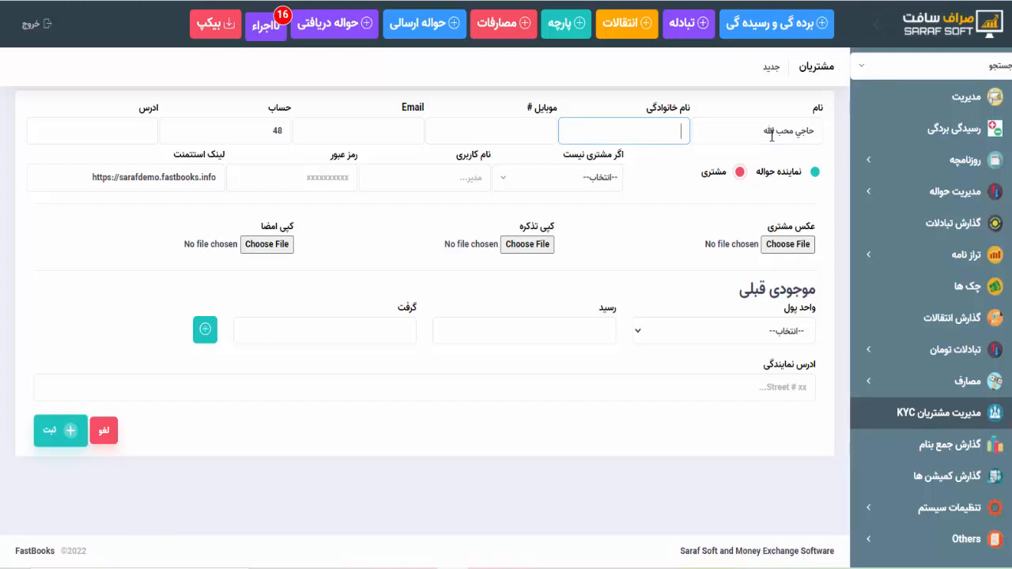
- Add a 40000 افغانی received opening balance and save the second customer
{"action": "left_click", "coordinate": [719, 332]}
{"action": "left_click", "coordinate": [737, 368]}
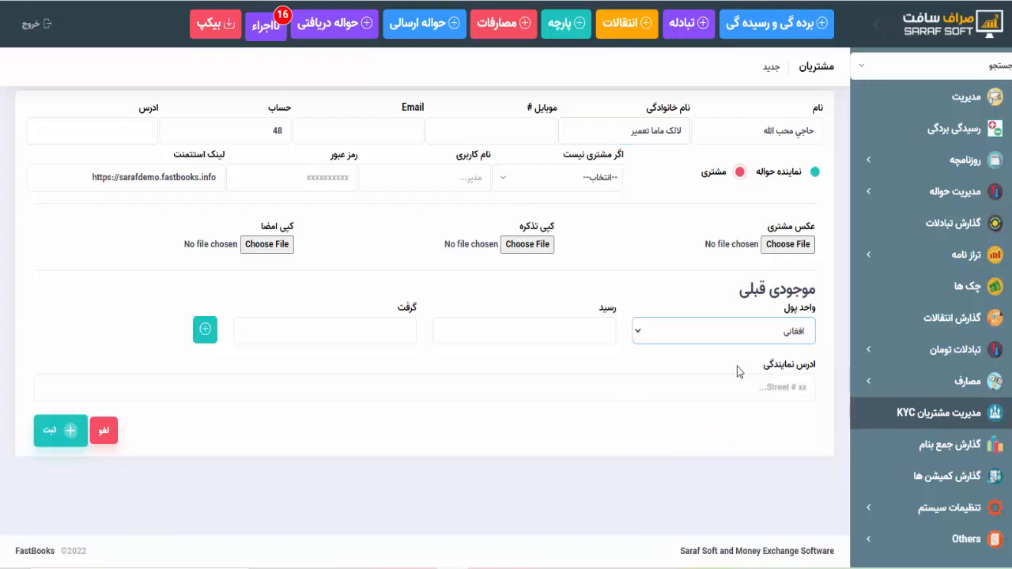
{"action": "left_click", "coordinate": [593, 329]}
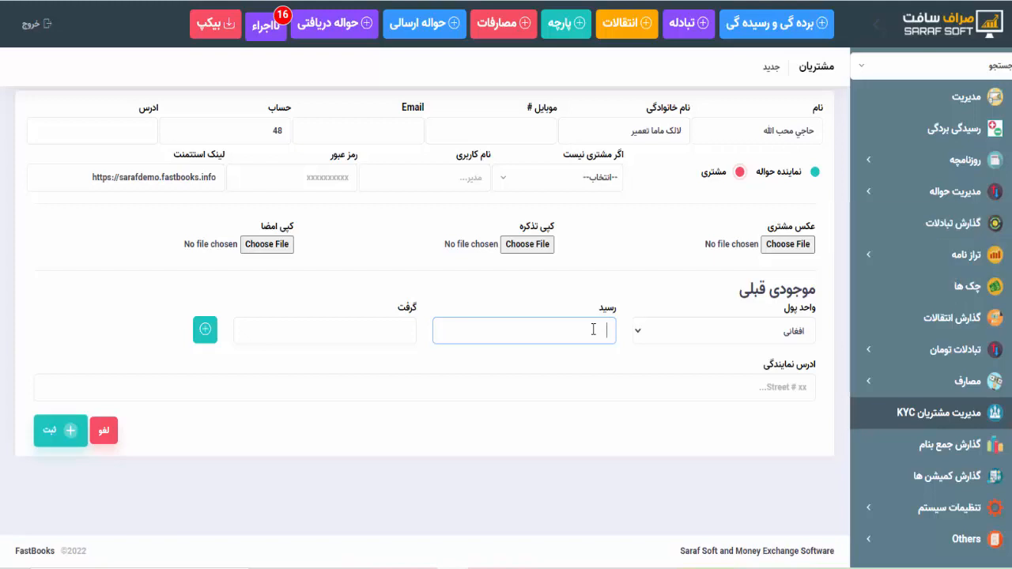
{"action": "type", "text": "40000"}
{"action": "left_click", "coordinate": [205, 329]}
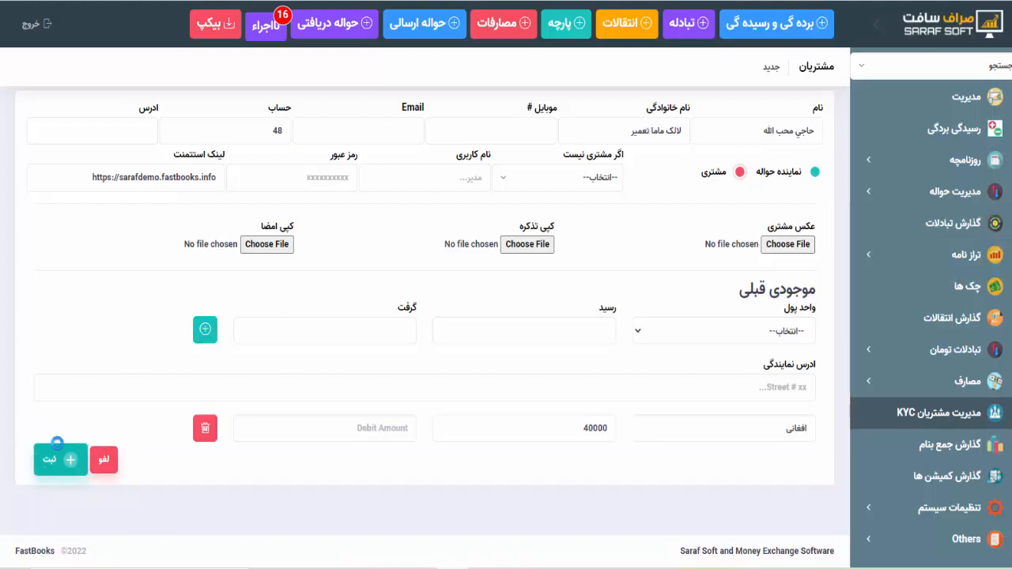
{"action": "left_click", "coordinate": [57, 443]}
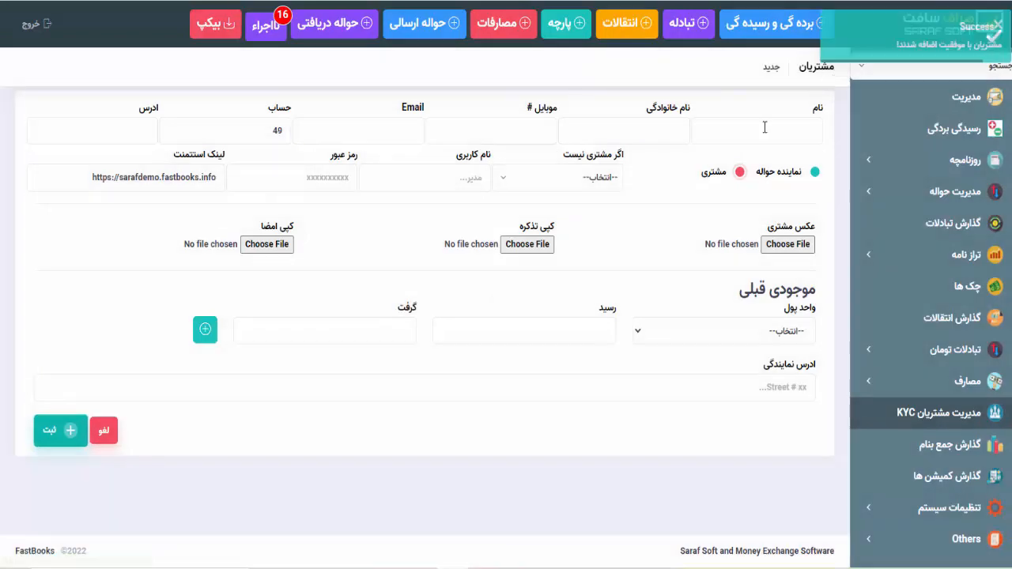
{"action": "left_click", "coordinate": [765, 129]}
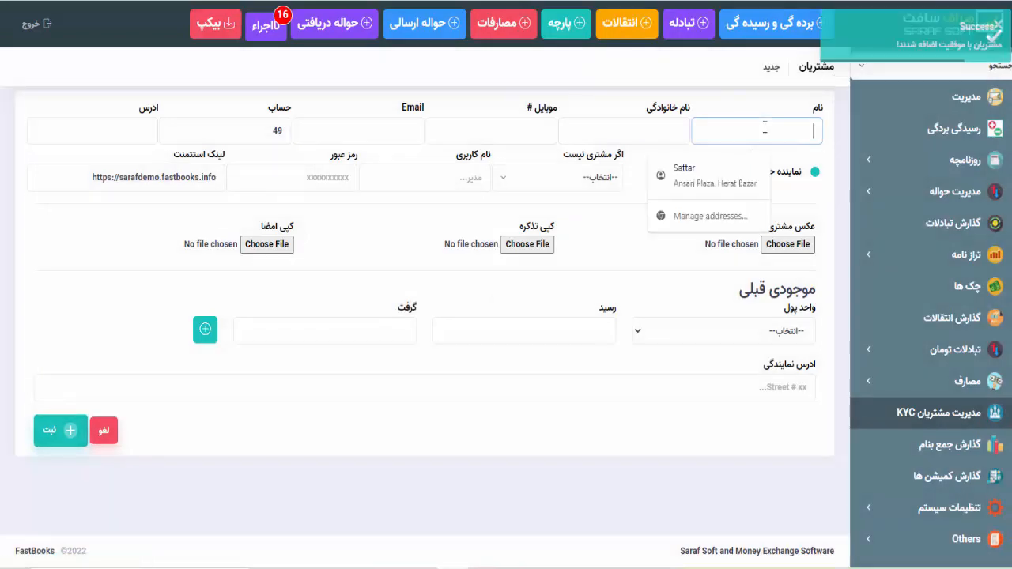
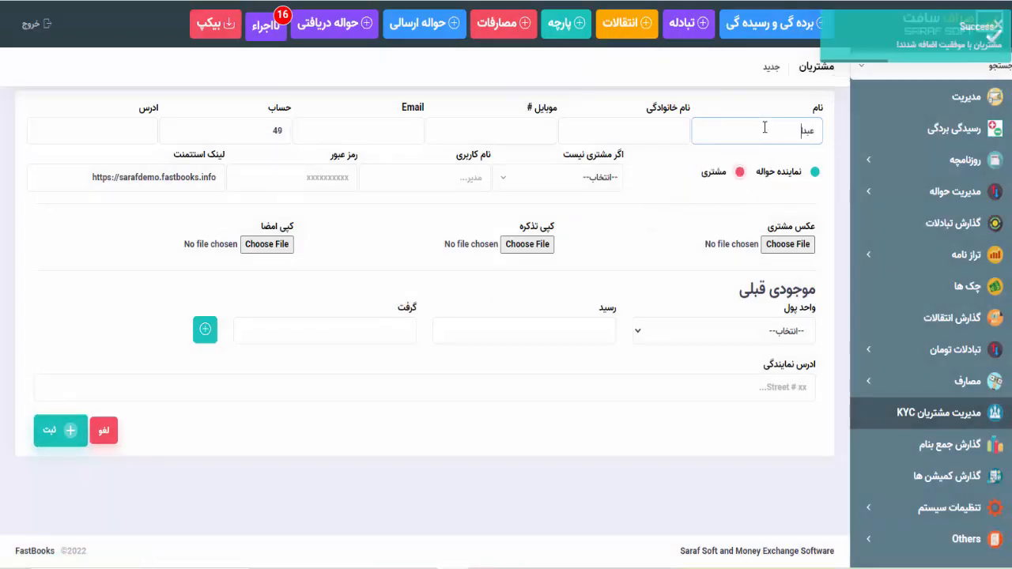
- Enter the third customer's first and family names, keep account 49, and save with no currency
{"action": "key", "text": "Tab"}
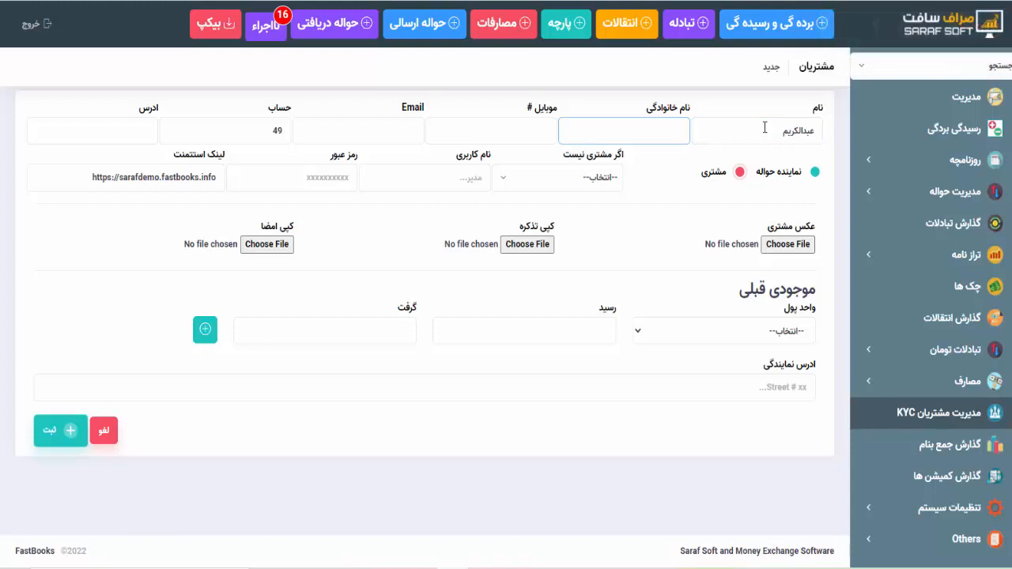
{"action": "left_click_drag", "start_coordinate": [261, 131], "coordinate": [299, 140]}
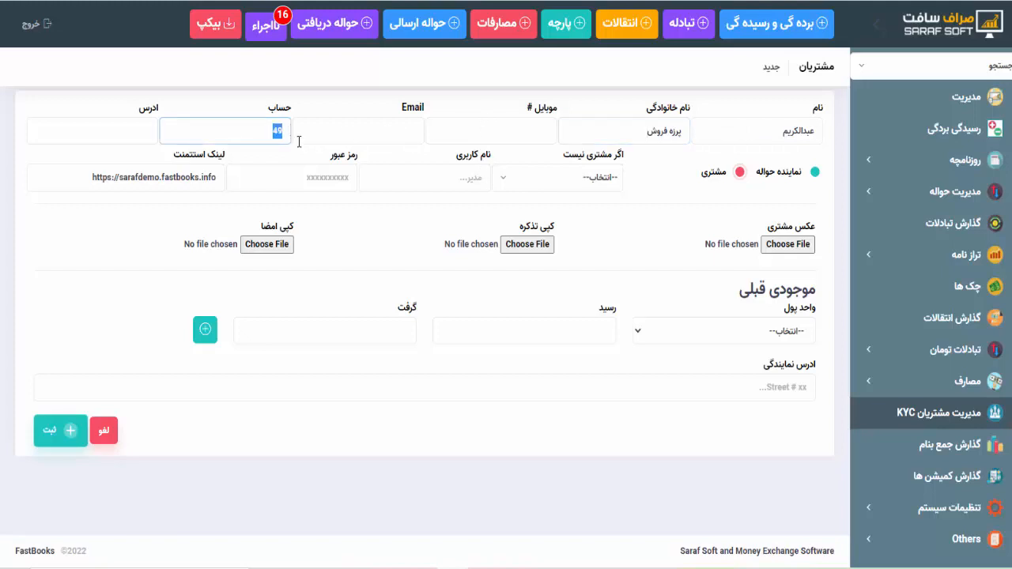
{"action": "left_click", "coordinate": [307, 161]}
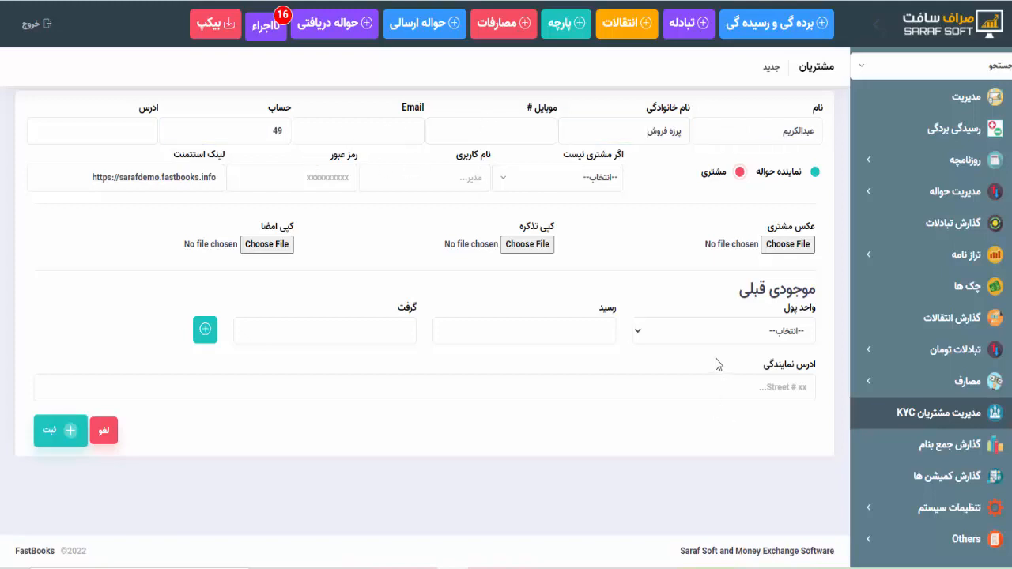
{"action": "left_click", "coordinate": [702, 329]}
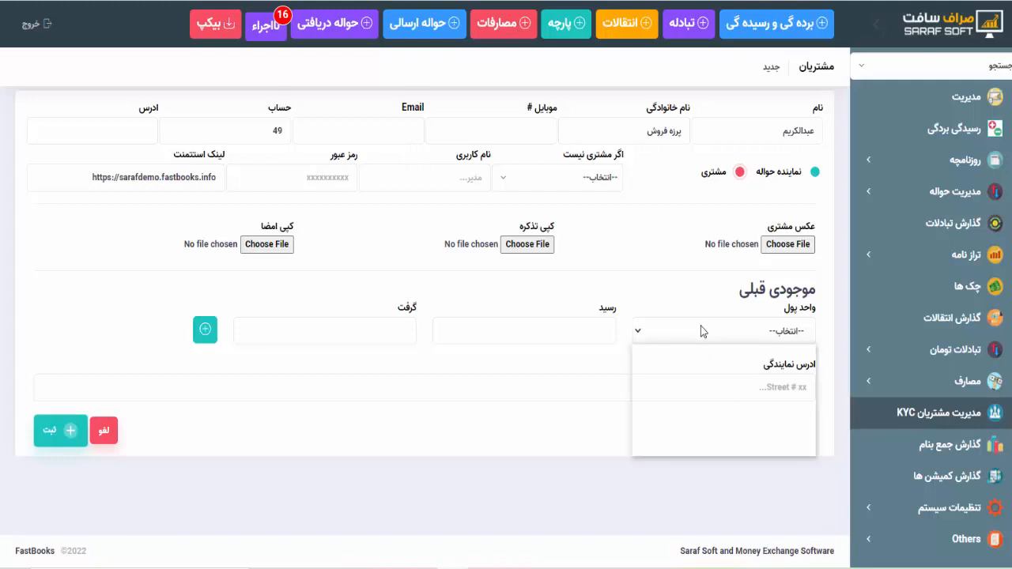
{"action": "left_click", "coordinate": [701, 329]}
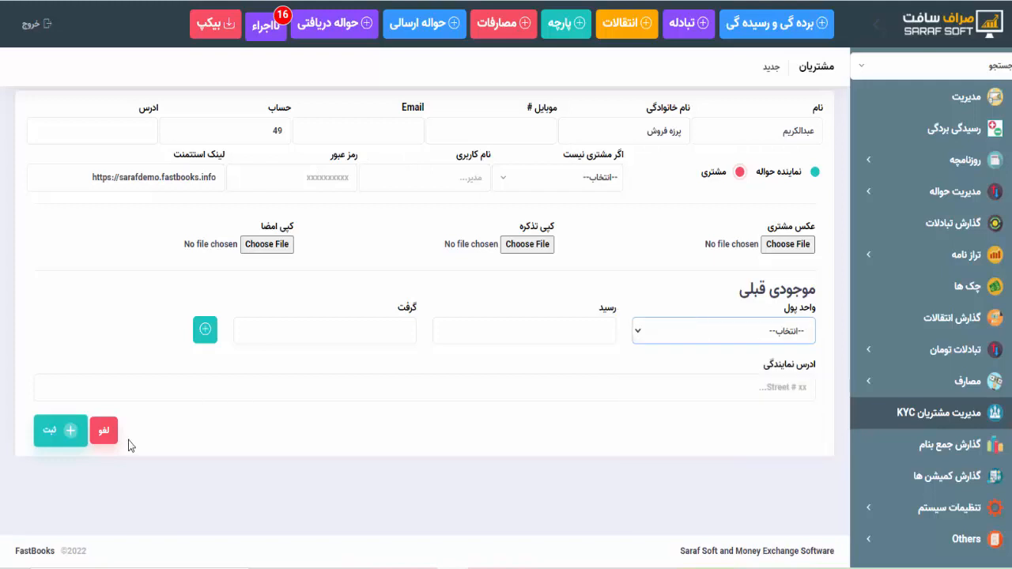
{"action": "left_click", "coordinate": [71, 432]}
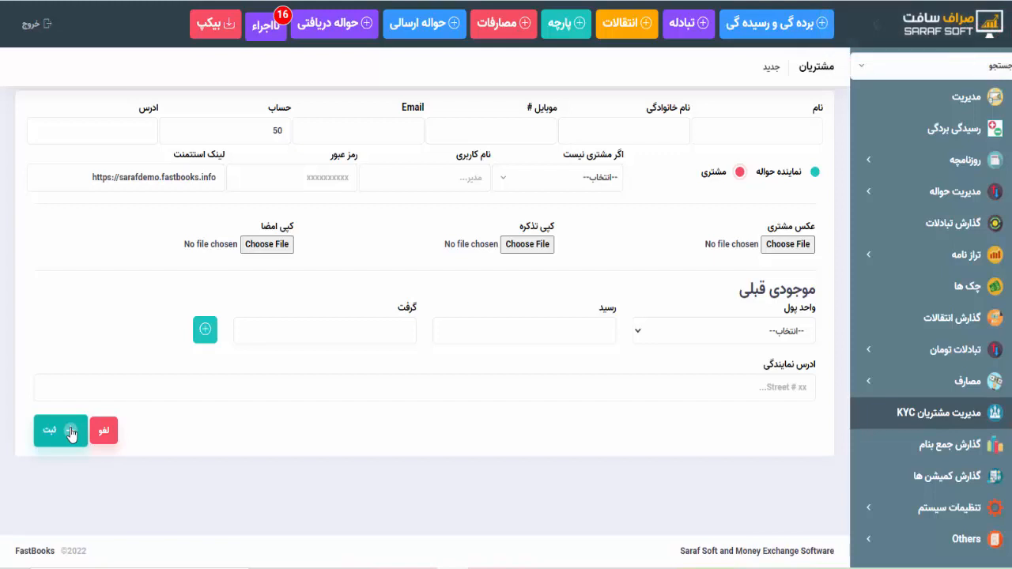
- Enter the fourth customer's first and family names, then bring up the حواله ارسالی form
{"action": "left_click", "coordinate": [722, 136]}
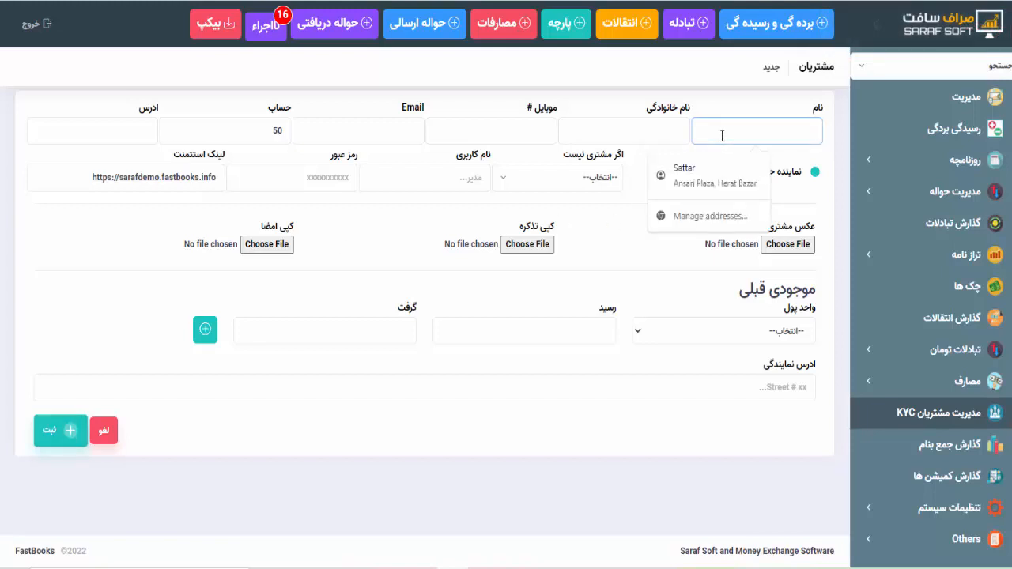
{"action": "type", "text": "نمی"}
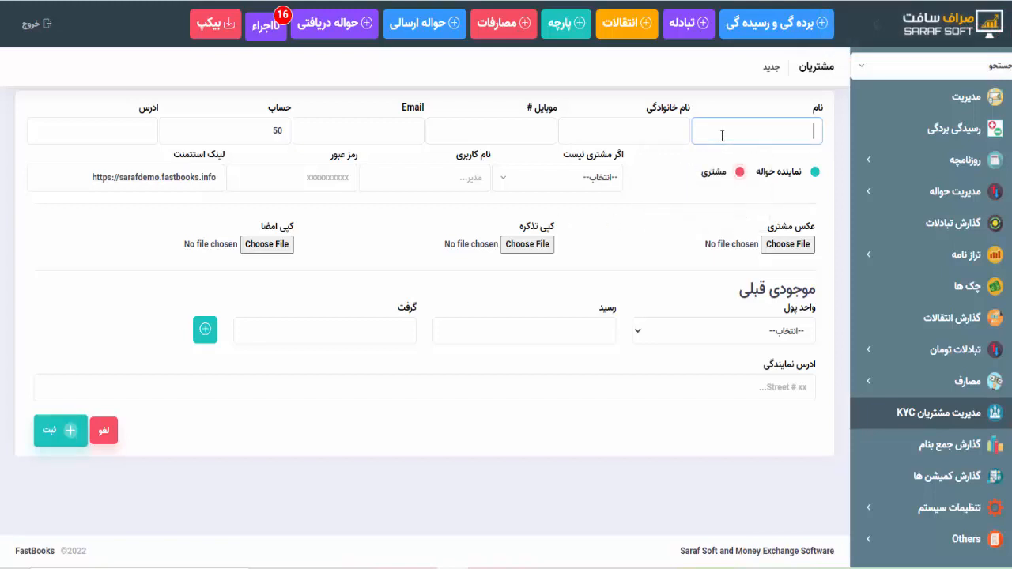
{"action": "type", "text": "اجي لالی"}
{"action": "key", "text": "Tab"}
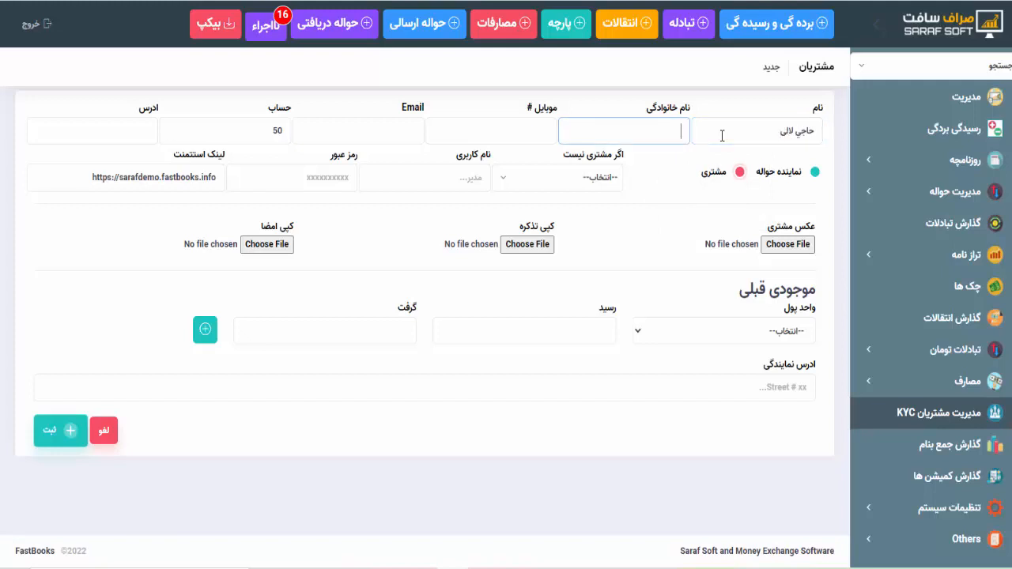
{"action": "type", "text": "نیمر"}
{"action": "type", "text": "وز نم"}
{"action": "type", "text": "صرافی"}
{"action": "left_click_drag", "start_coordinate": [637, 131], "coordinate": [683, 133]}
{"action": "left_click", "coordinate": [682, 179]}
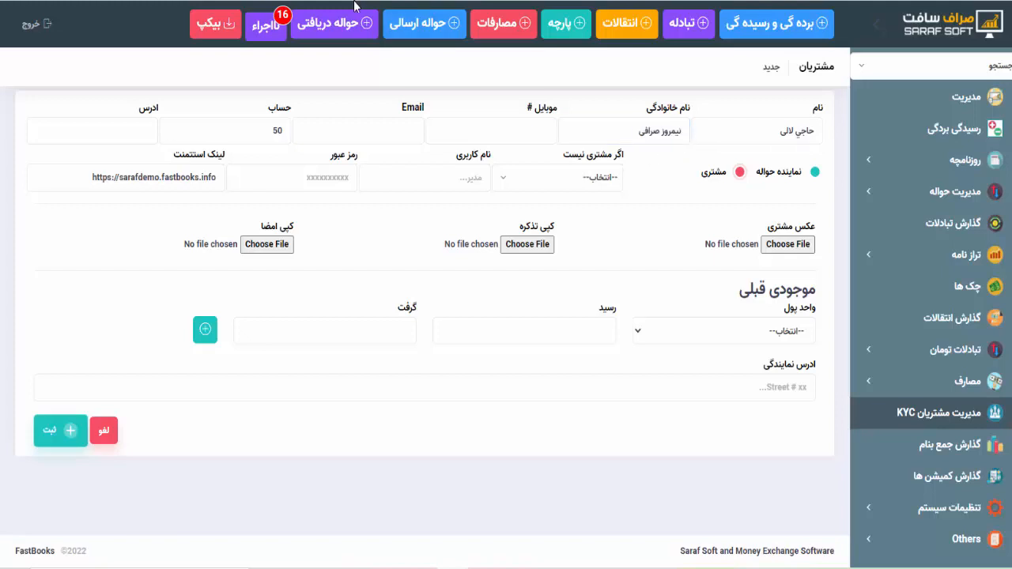
{"action": "left_click", "coordinate": [413, 29]}
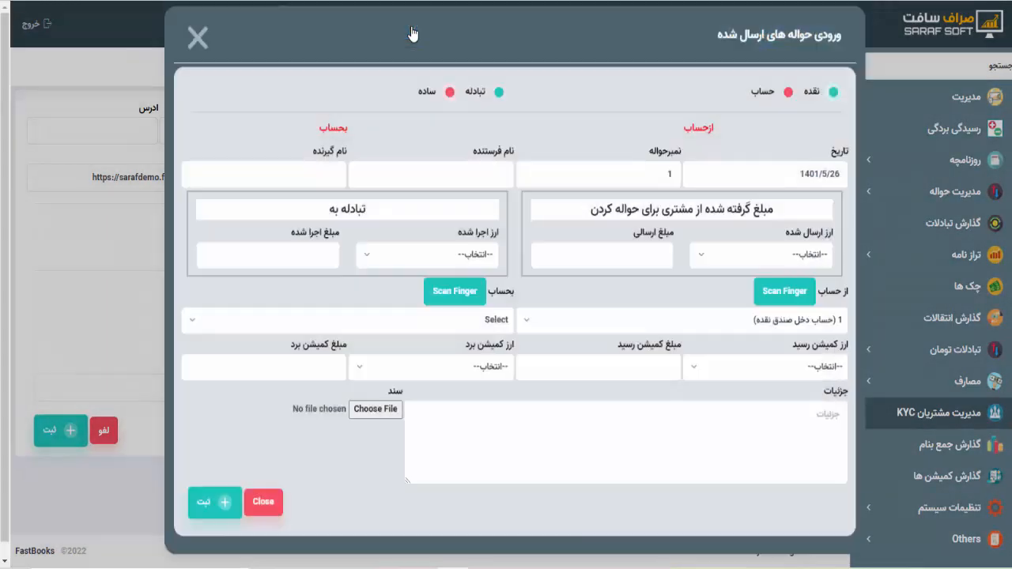
- Dismiss the account list and close the sent-transfer window without saving
{"action": "left_click", "coordinate": [484, 333]}
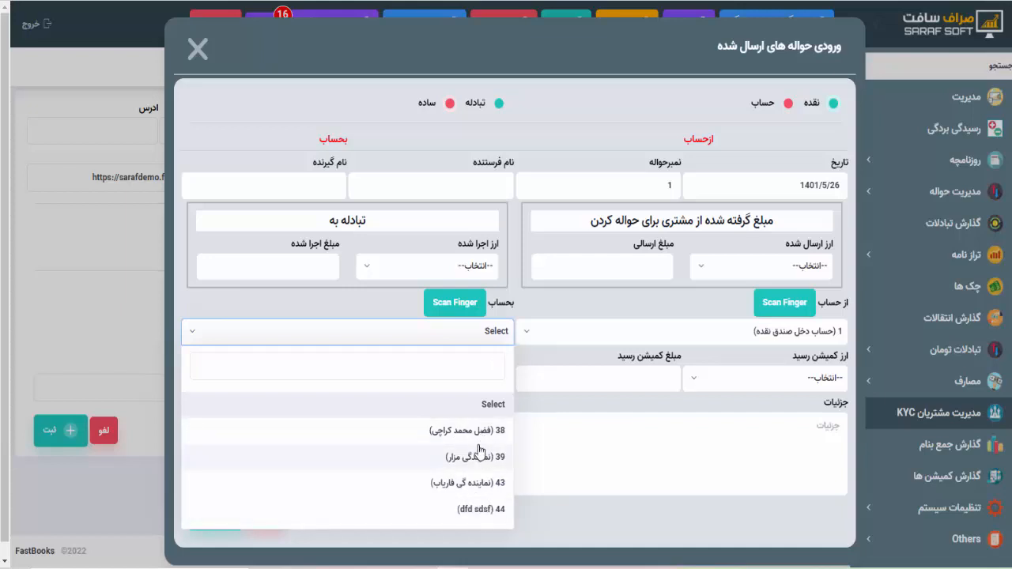
{"action": "key", "text": "Escape"}
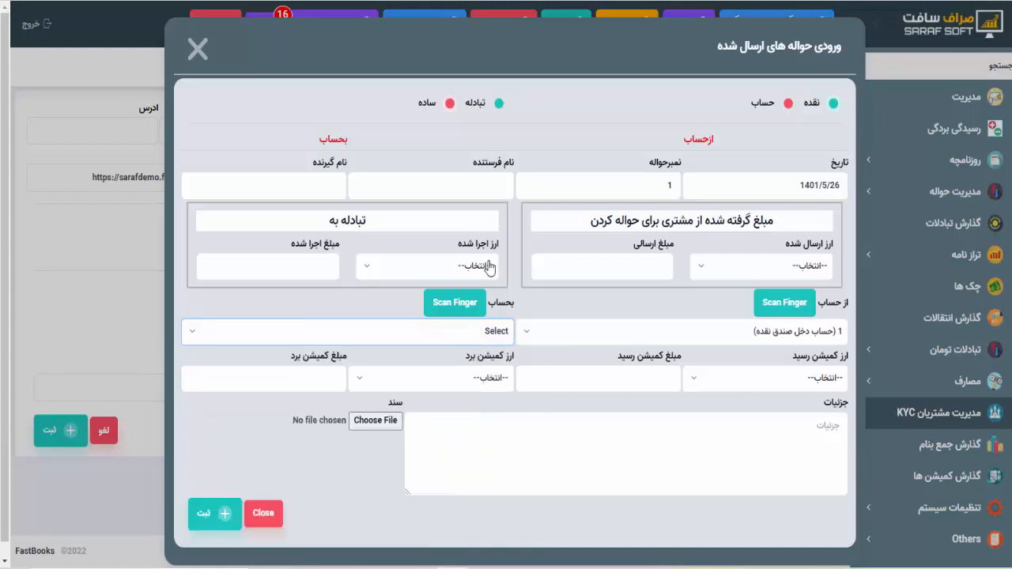
{"action": "left_click", "coordinate": [197, 49]}
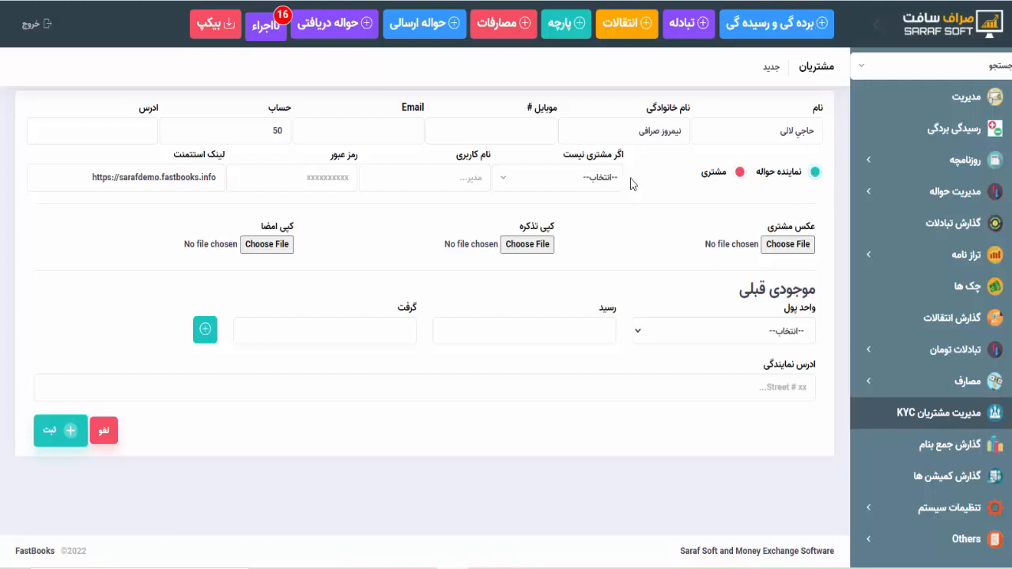
- Set the record type under اگر مشتری نیست to صرافی (exchange house)
{"action": "left_click", "coordinate": [603, 182]}
{"action": "left_click", "coordinate": [605, 305]}
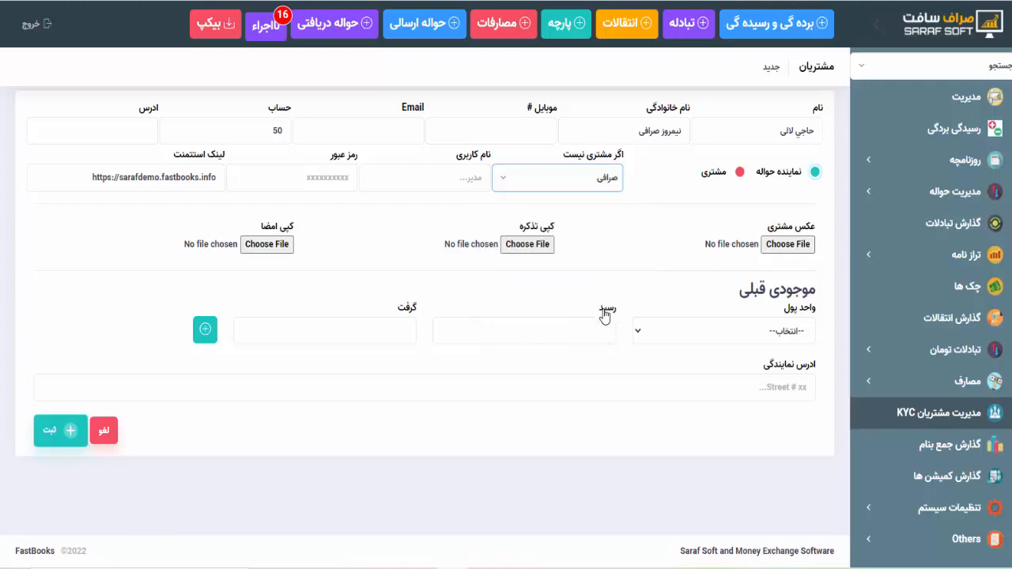
{"action": "left_click", "coordinate": [445, 177]}
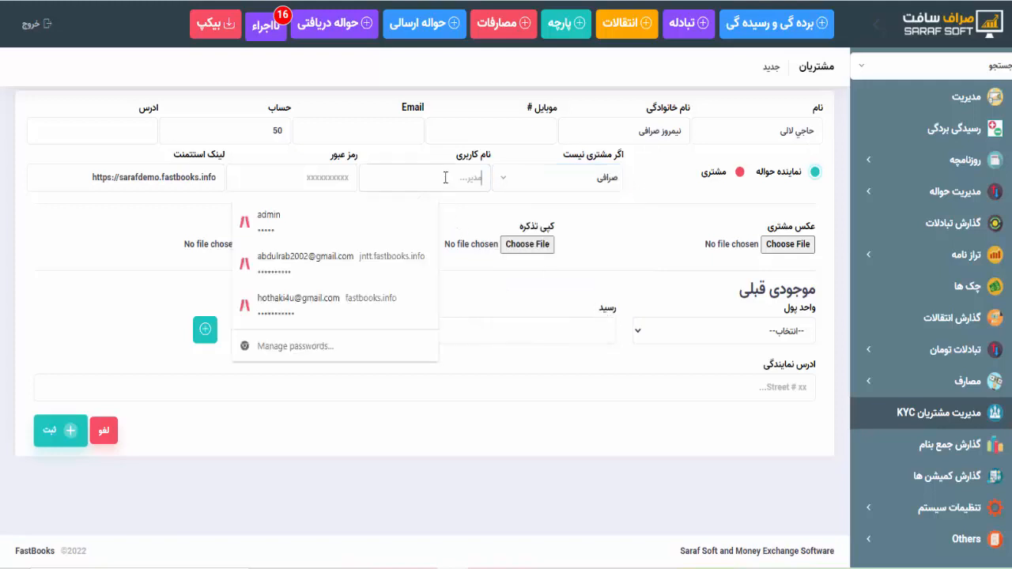
{"action": "left_click", "coordinate": [347, 177]}
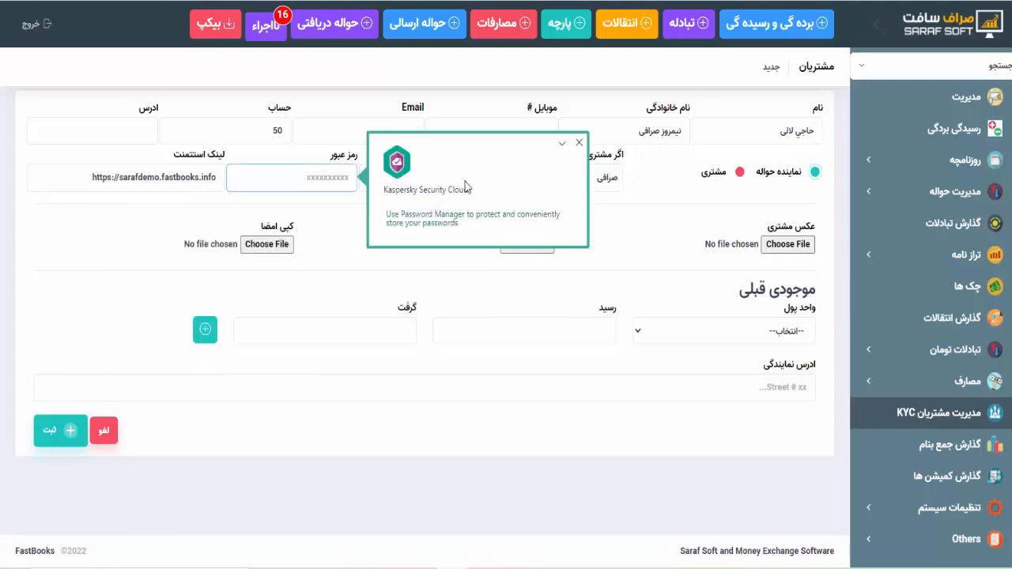
{"action": "left_click", "coordinate": [580, 144]}
- Add a دالر opening balance row of 40000 received
{"action": "left_click", "coordinate": [696, 331]}
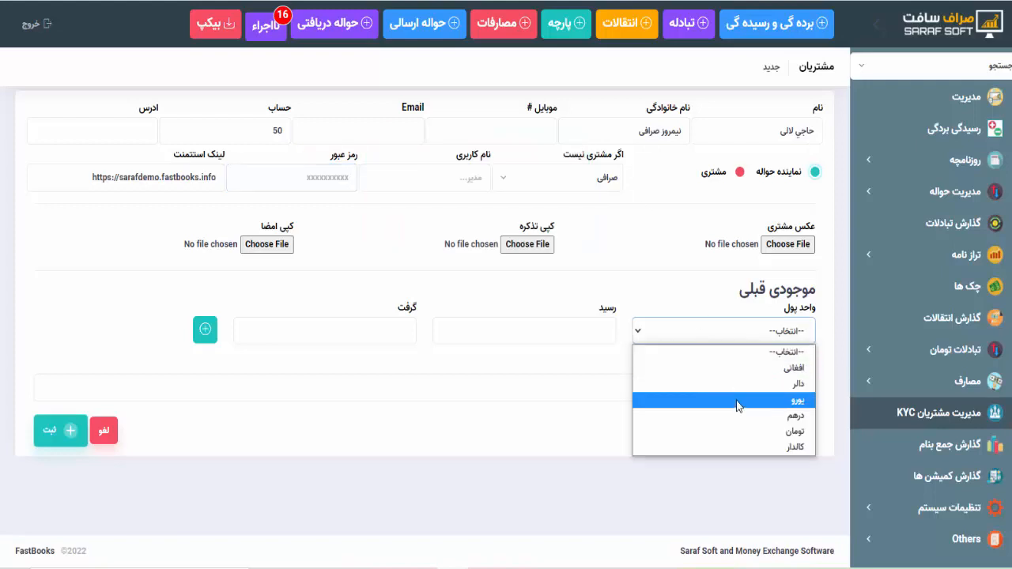
{"action": "left_click", "coordinate": [736, 385]}
{"action": "left_click", "coordinate": [565, 339]}
{"action": "type", "text": "۴"}
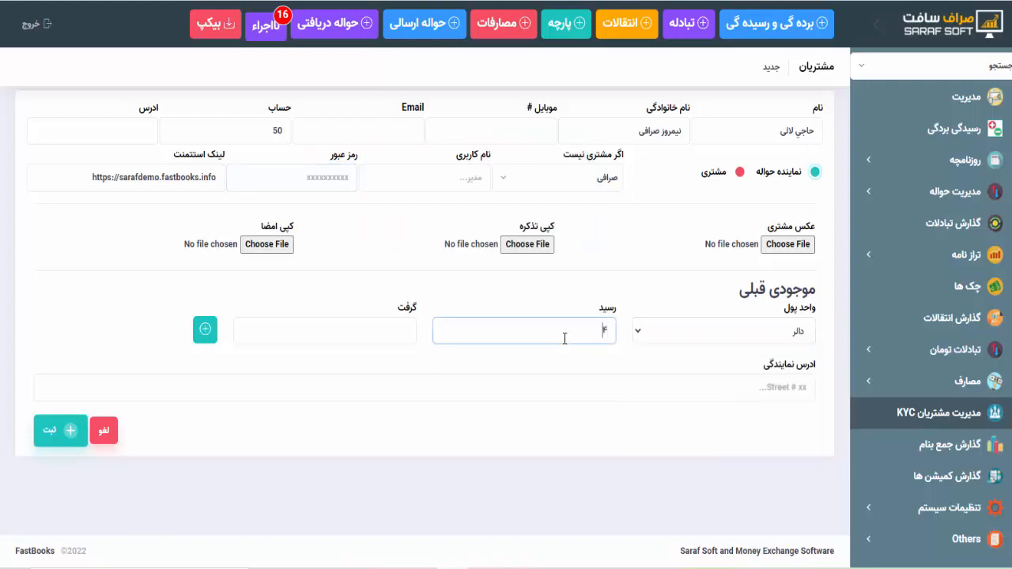
{"action": "type", "text": "۰۰۰"}
{"action": "key", "text": "super+space"}
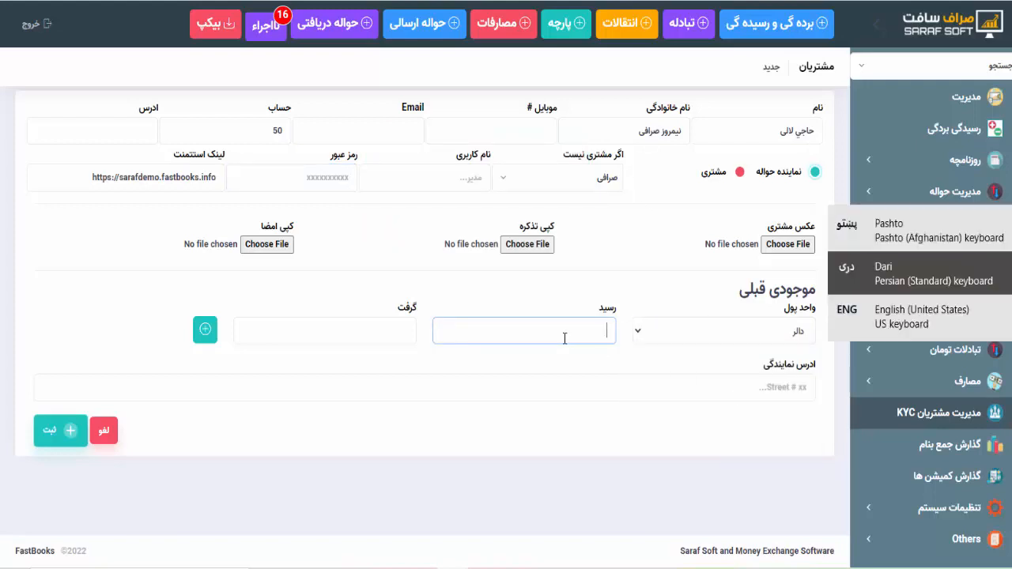
{"action": "type", "text": "40000"}
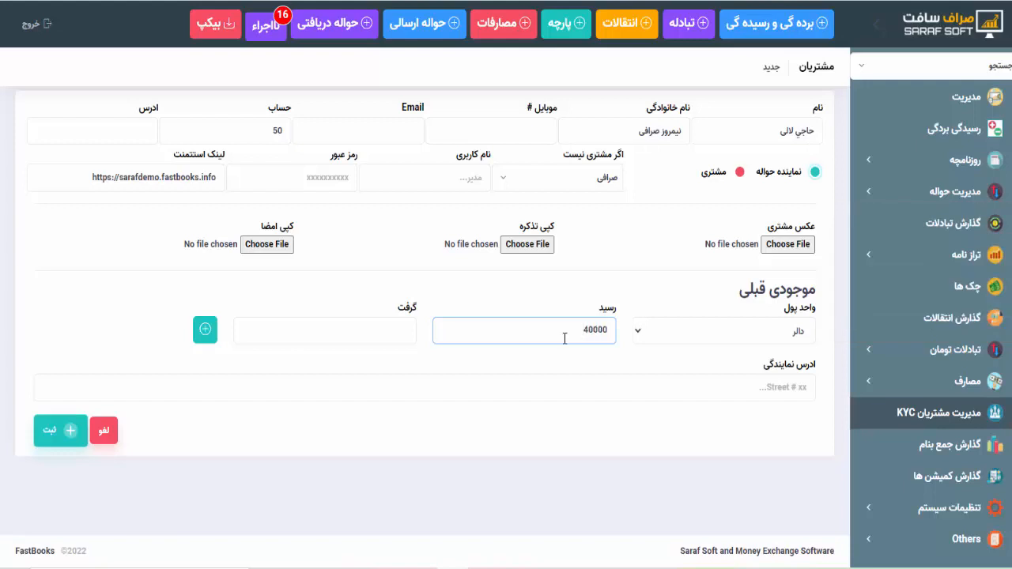
{"action": "key", "text": "Tab"}
{"action": "type", "text": "70"}
{"action": "key", "text": "BackSpace"}
{"action": "key", "text": "BackSpace"}
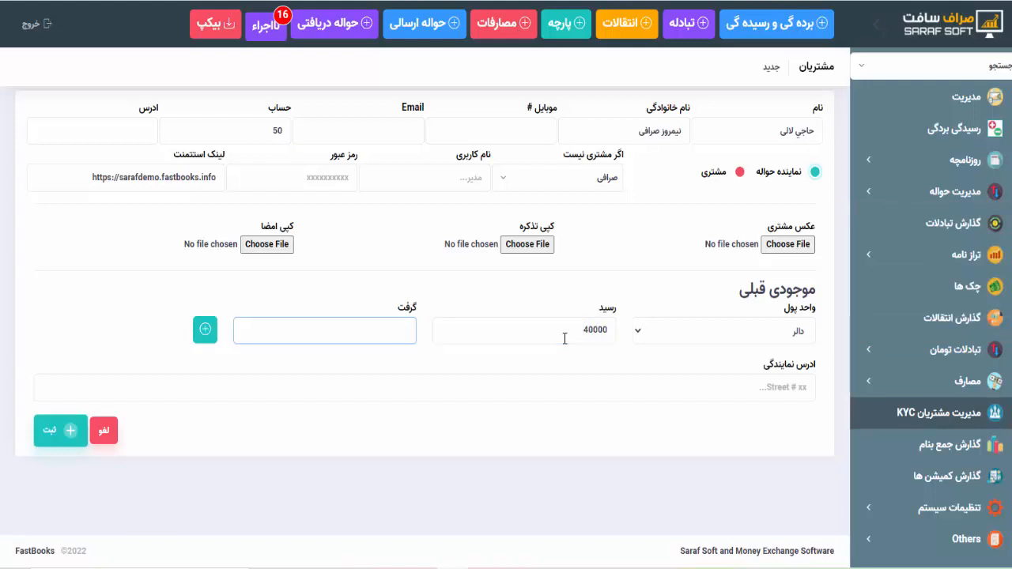
{"action": "left_click", "coordinate": [204, 329]}
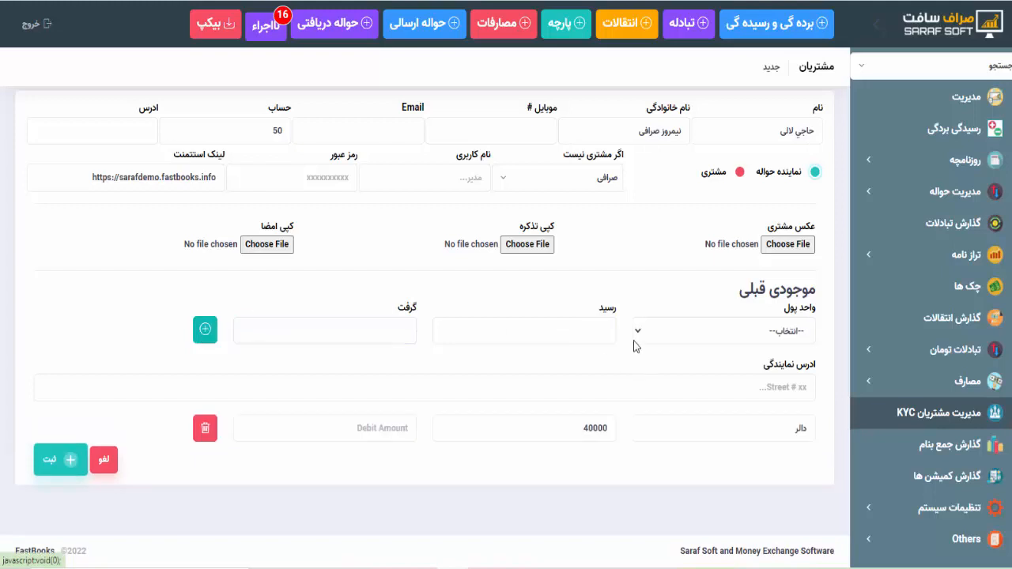
- Add an افغانی opening balance row of 50000 received
{"action": "left_click", "coordinate": [648, 339]}
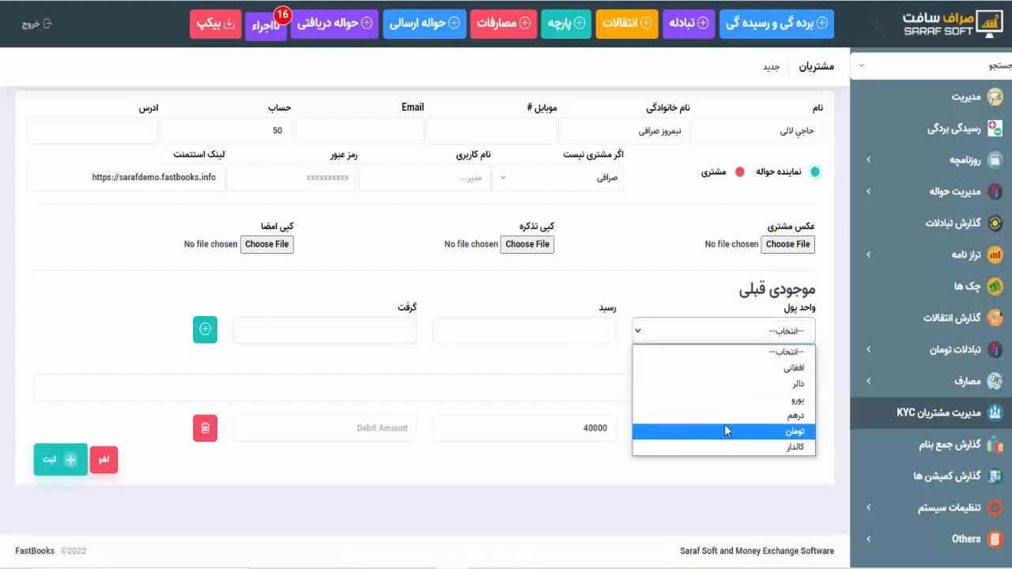
{"action": "left_click", "coordinate": [704, 386]}
{"action": "left_click", "coordinate": [702, 332]}
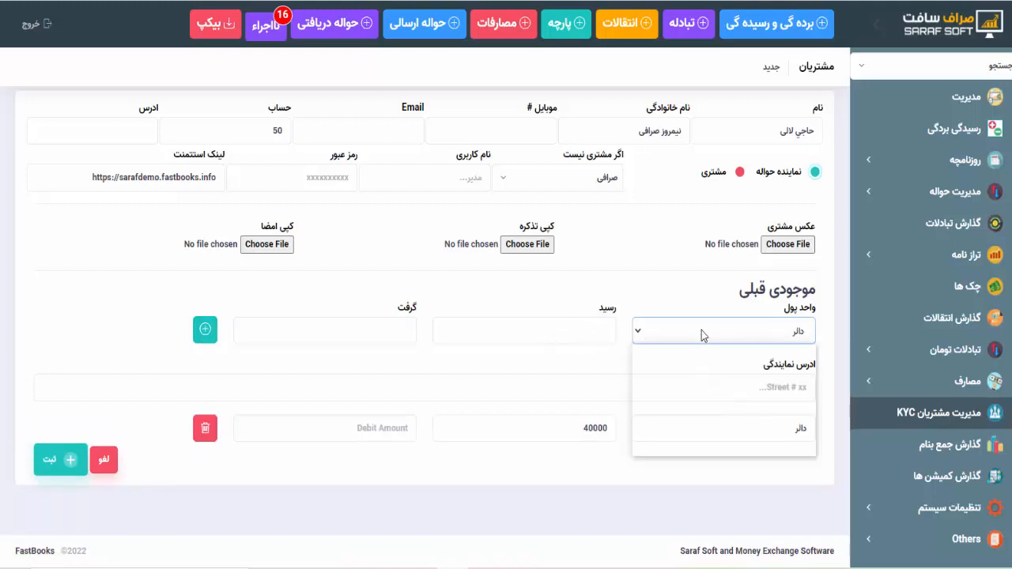
{"action": "left_click", "coordinate": [740, 369]}
{"action": "left_click", "coordinate": [578, 327]}
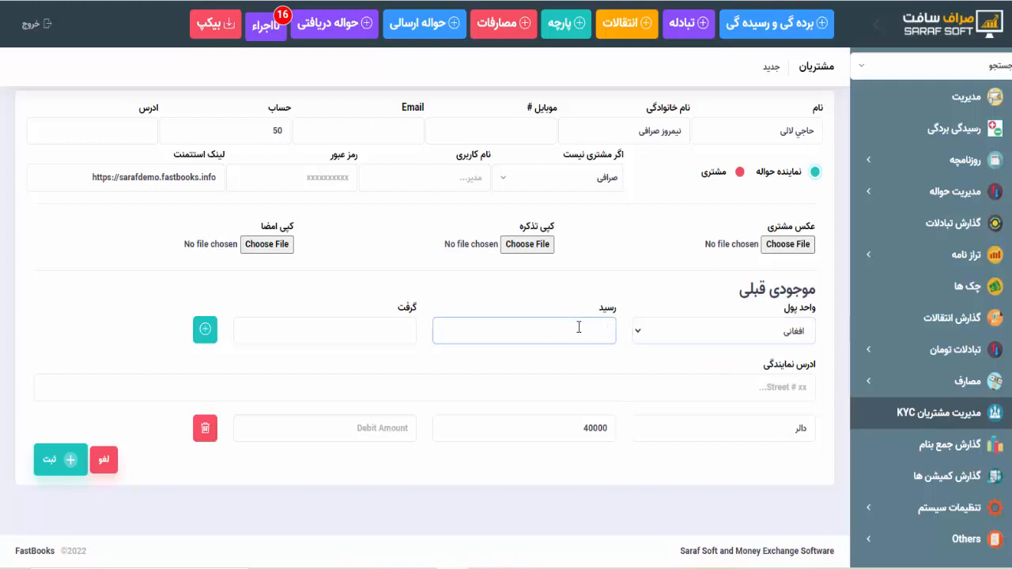
{"action": "type", "text": "50000"}
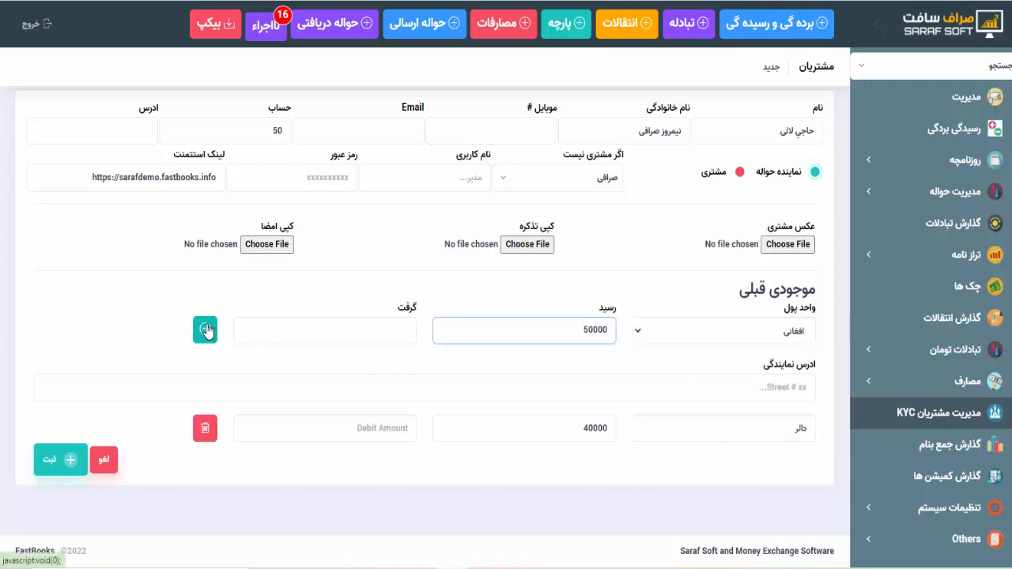
{"action": "left_click", "coordinate": [206, 331]}
- Add a یورو row of 56890 given and save the customer
{"action": "left_click", "coordinate": [670, 337]}
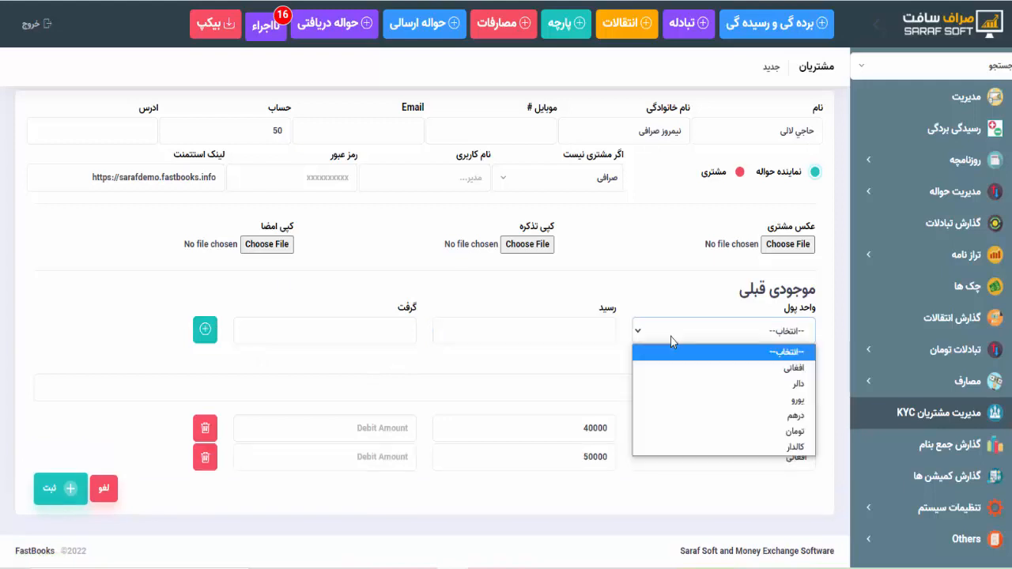
{"action": "left_click", "coordinate": [724, 400]}
{"action": "left_click", "coordinate": [382, 340]}
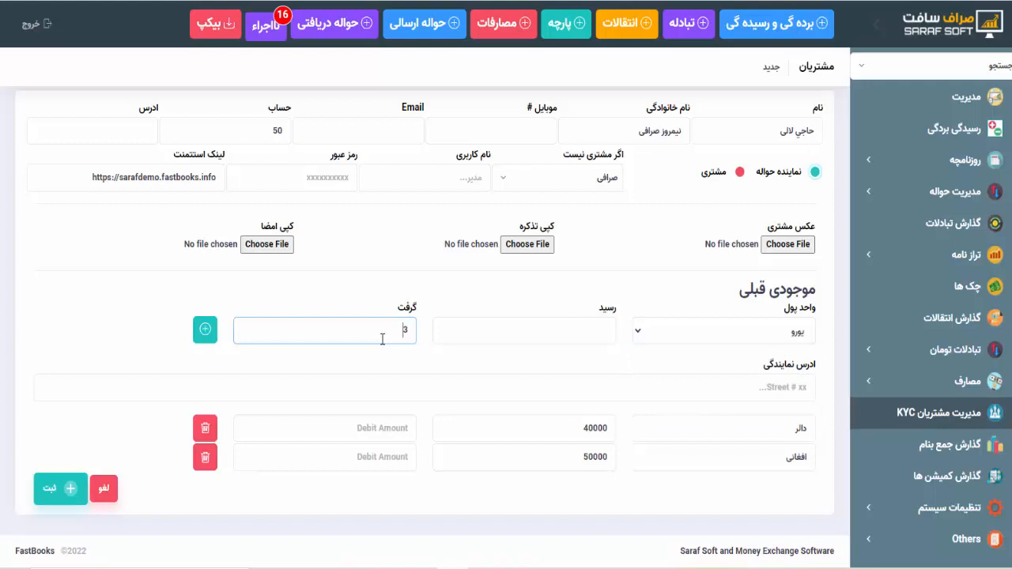
{"action": "type", "text": "56890"}
{"action": "left_click", "coordinate": [205, 329]}
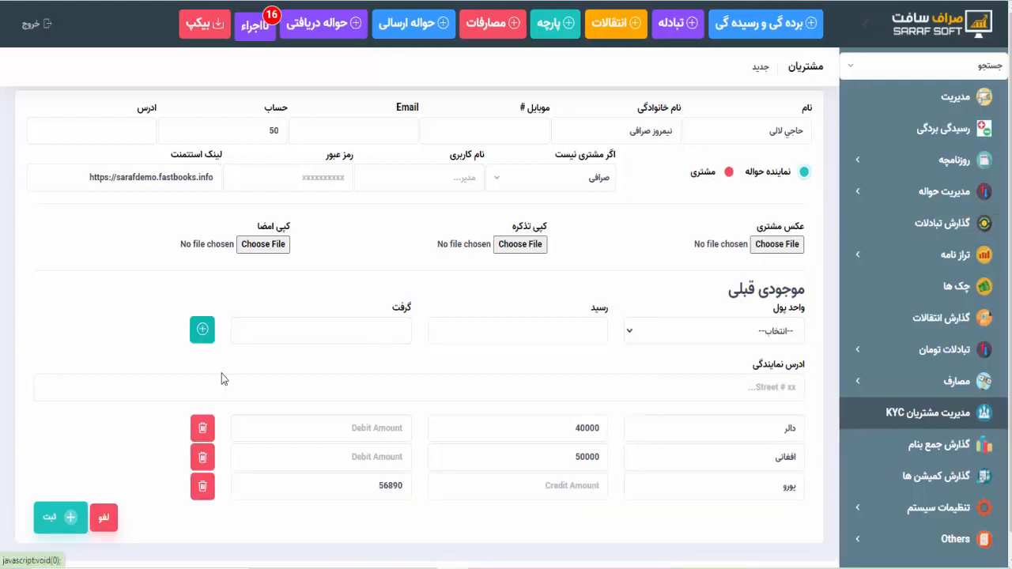
{"action": "left_click", "coordinate": [59, 497]}
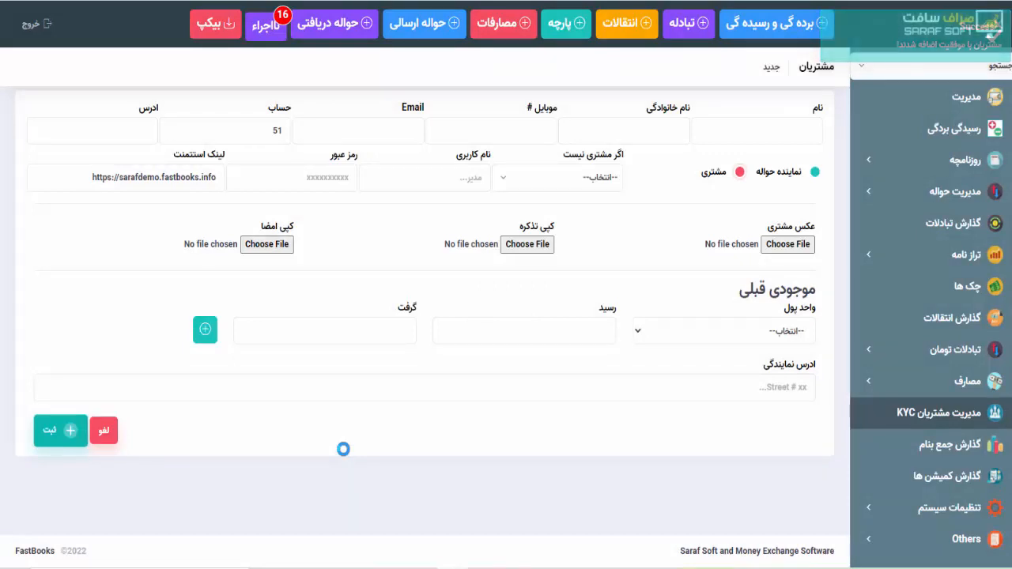
- Open the KYC customer list and scroll through its rows to review the new customers
{"action": "left_click", "coordinate": [953, 423]}
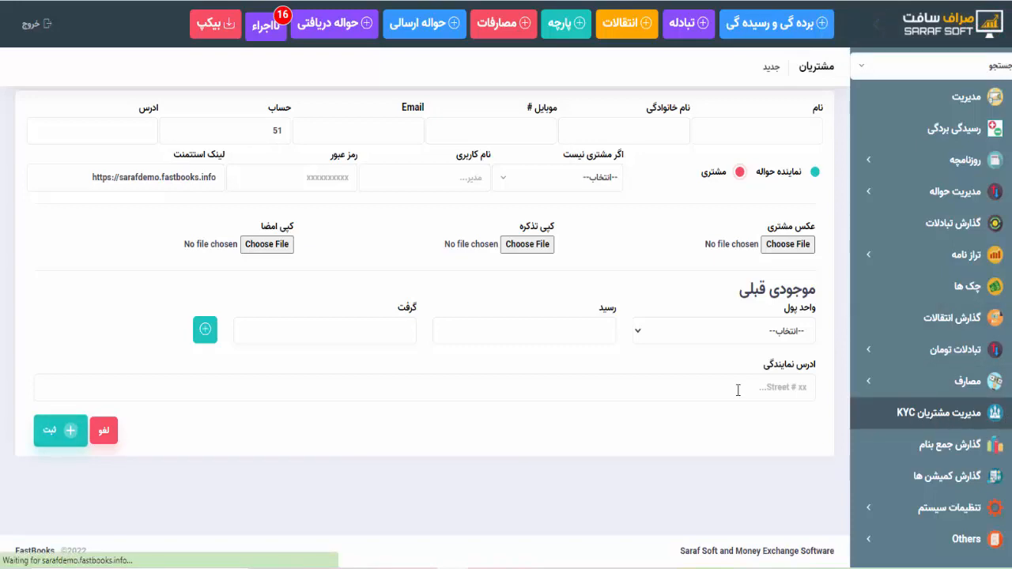
{"action": "scroll", "coordinate": [738, 390], "scroll_direction": "down", "scroll_amount": 7}
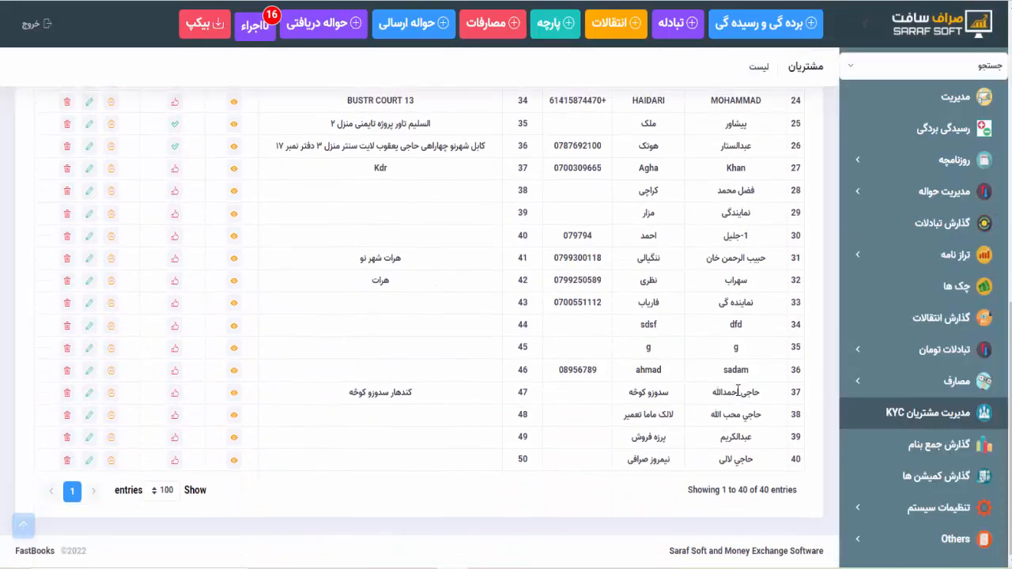
{"action": "scroll", "coordinate": [738, 390], "scroll_direction": "up", "scroll_amount": 5}
{"action": "scroll", "coordinate": [738, 390], "scroll_direction": "down", "scroll_amount": 5}
{"action": "scroll", "coordinate": [738, 390], "scroll_direction": "up", "scroll_amount": 7}
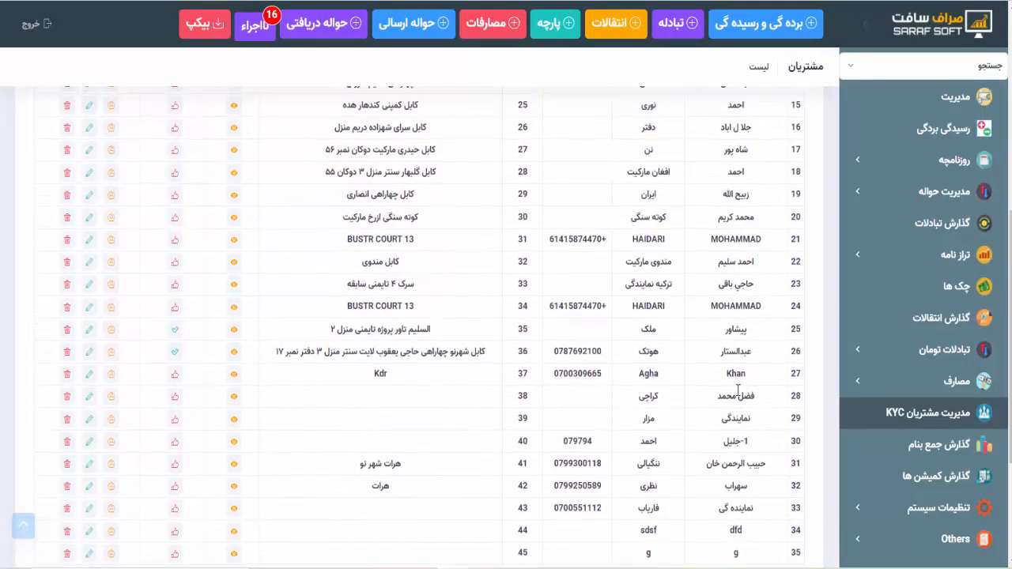
{"action": "scroll", "coordinate": [738, 390], "scroll_direction": "up", "scroll_amount": 1}
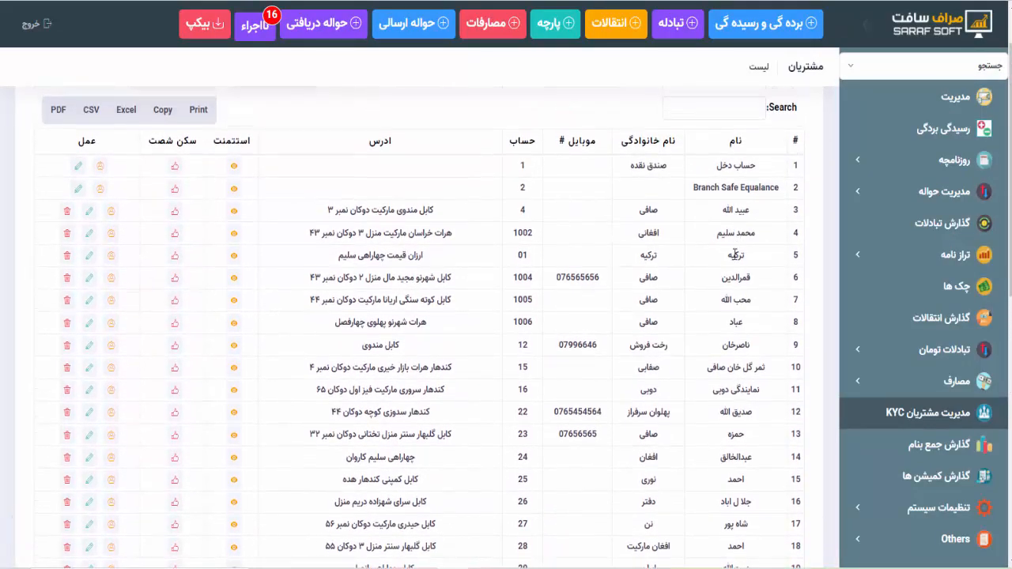
{"action": "scroll", "coordinate": [738, 354], "scroll_direction": "down", "scroll_amount": 2}
{"action": "scroll", "coordinate": [736, 331], "scroll_direction": "down", "scroll_amount": 2}
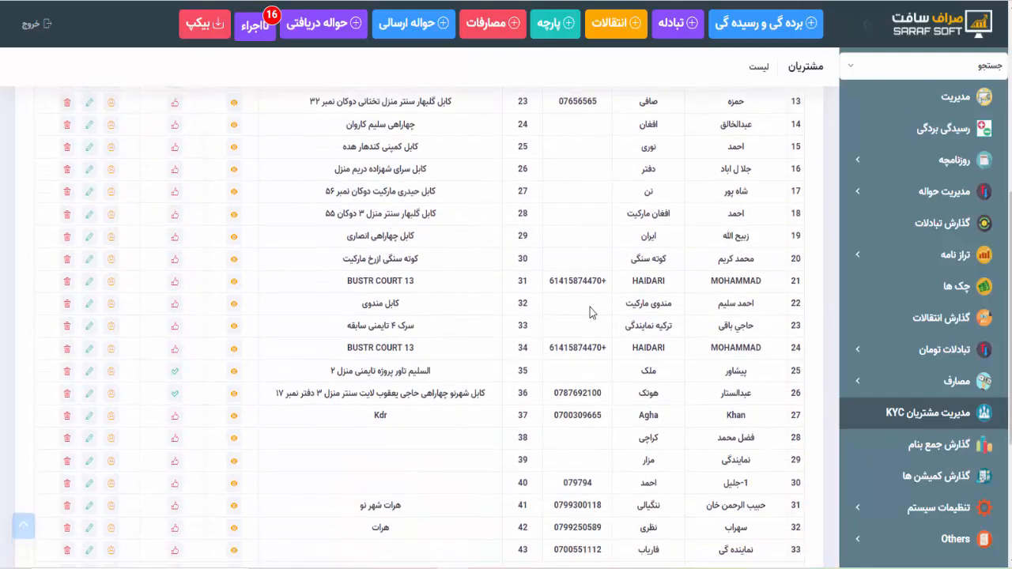
{"action": "scroll", "coordinate": [587, 365], "scroll_direction": "down", "scroll_amount": 3}
{"action": "scroll", "coordinate": [587, 366], "scroll_direction": "up", "scroll_amount": 7}
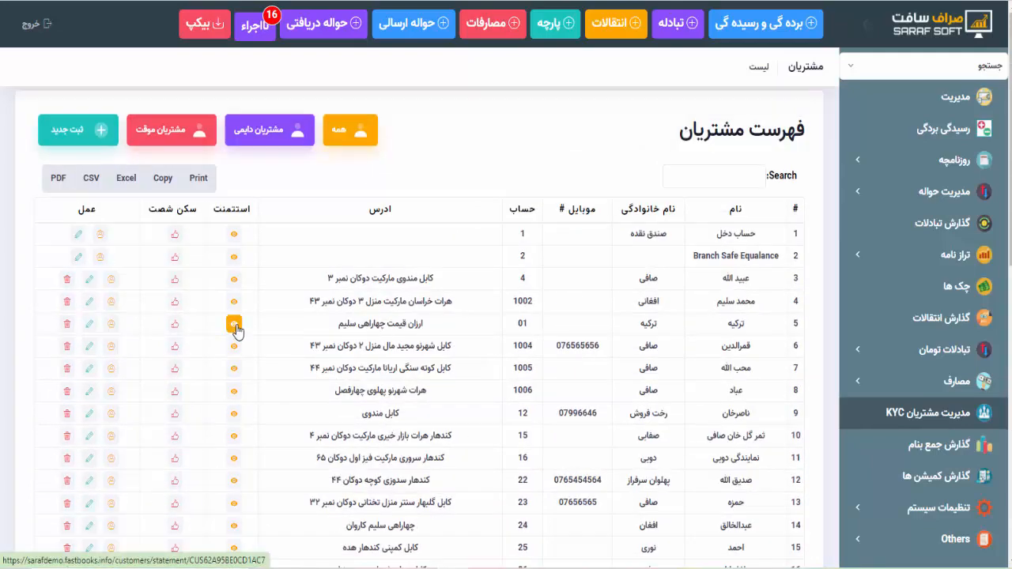
{"action": "left_click", "coordinate": [234, 283]}
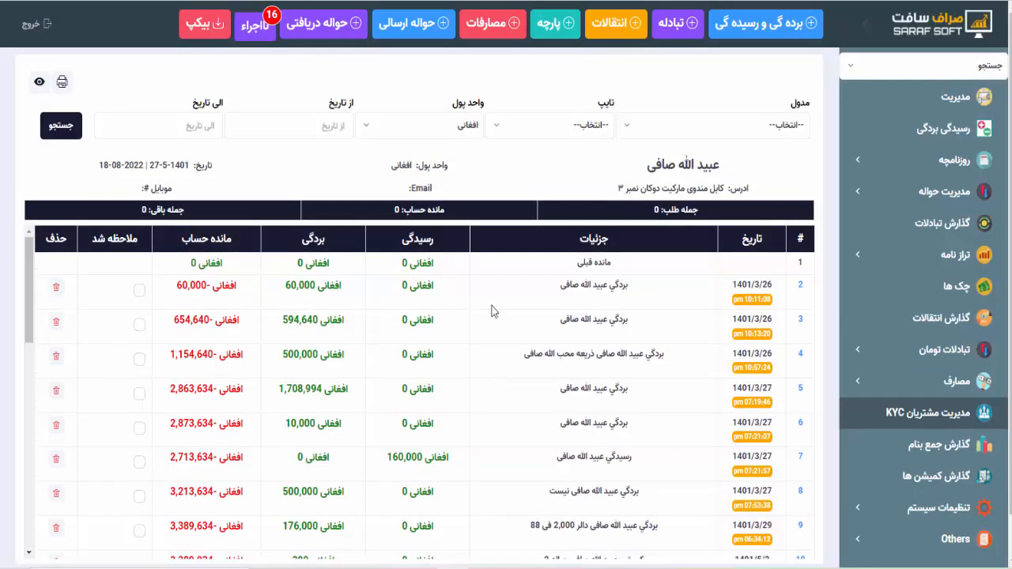
{"action": "left_click", "coordinate": [437, 127]}
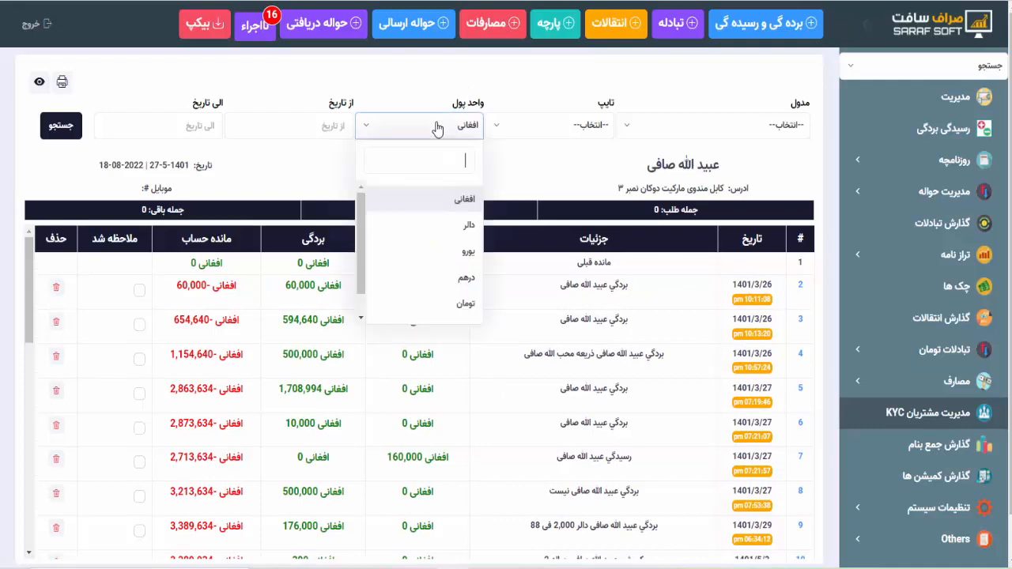
{"action": "left_click", "coordinate": [455, 236]}
{"action": "left_click", "coordinate": [63, 133]}
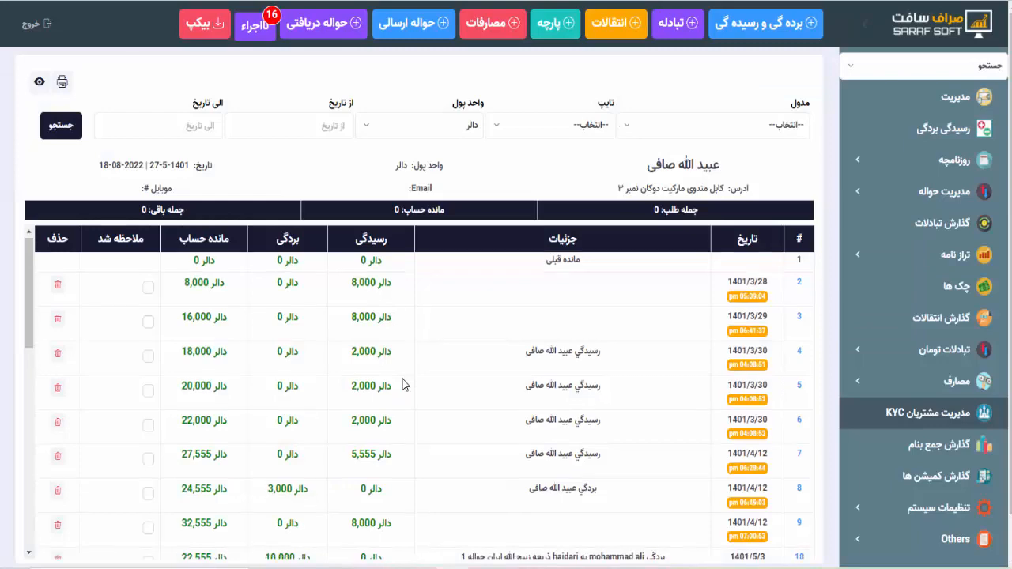
{"action": "scroll", "coordinate": [403, 384], "scroll_direction": "down", "scroll_amount": 3}
{"action": "scroll", "coordinate": [402, 385], "scroll_direction": "up", "scroll_amount": 3}
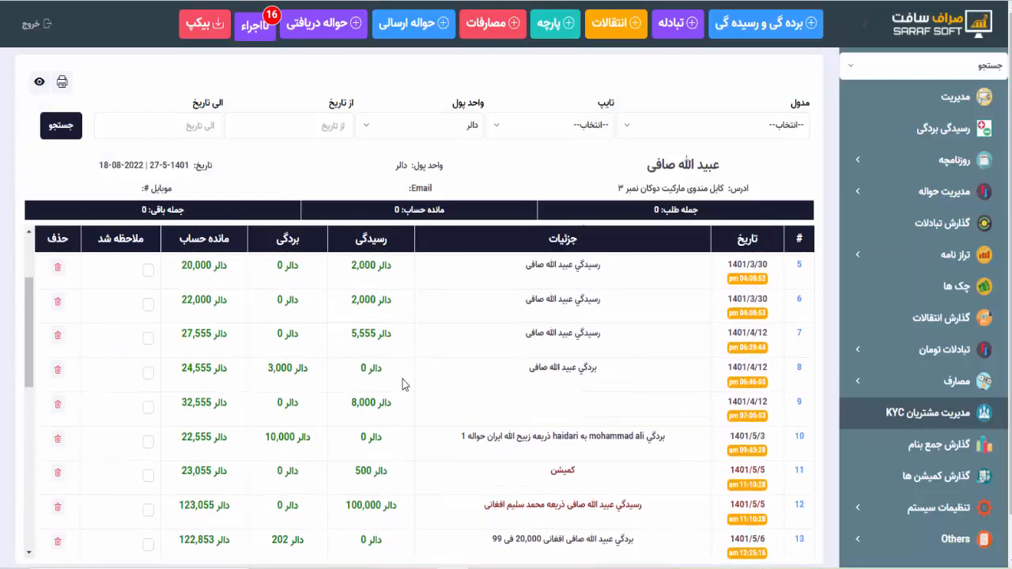
{"action": "scroll", "coordinate": [403, 385], "scroll_direction": "down", "scroll_amount": 6}
{"action": "scroll", "coordinate": [403, 384], "scroll_direction": "up", "scroll_amount": 3}
{"action": "scroll", "coordinate": [491, 368], "scroll_direction": "up", "scroll_amount": 1}
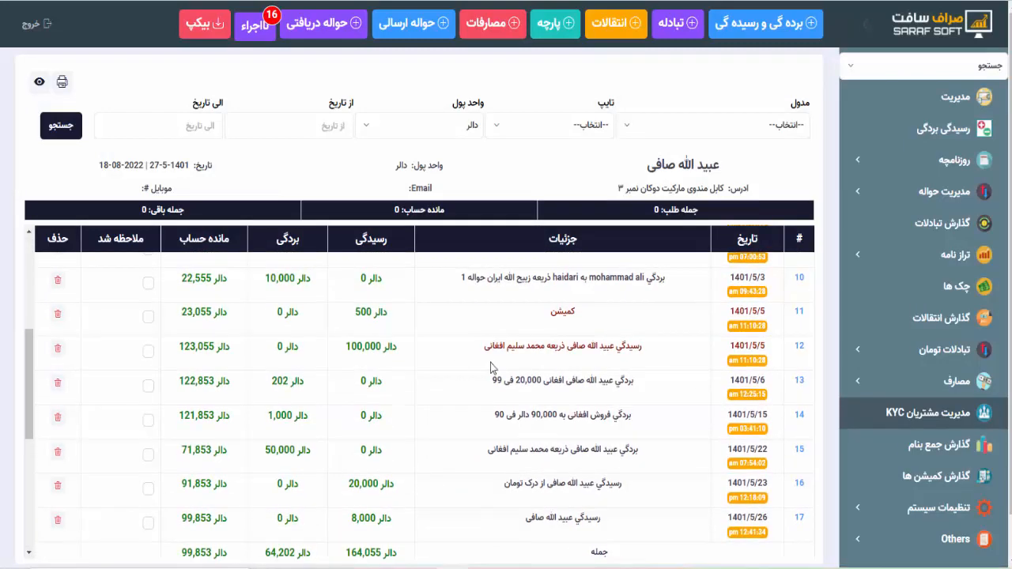
{"action": "scroll", "coordinate": [588, 428], "scroll_direction": "up", "scroll_amount": 1}
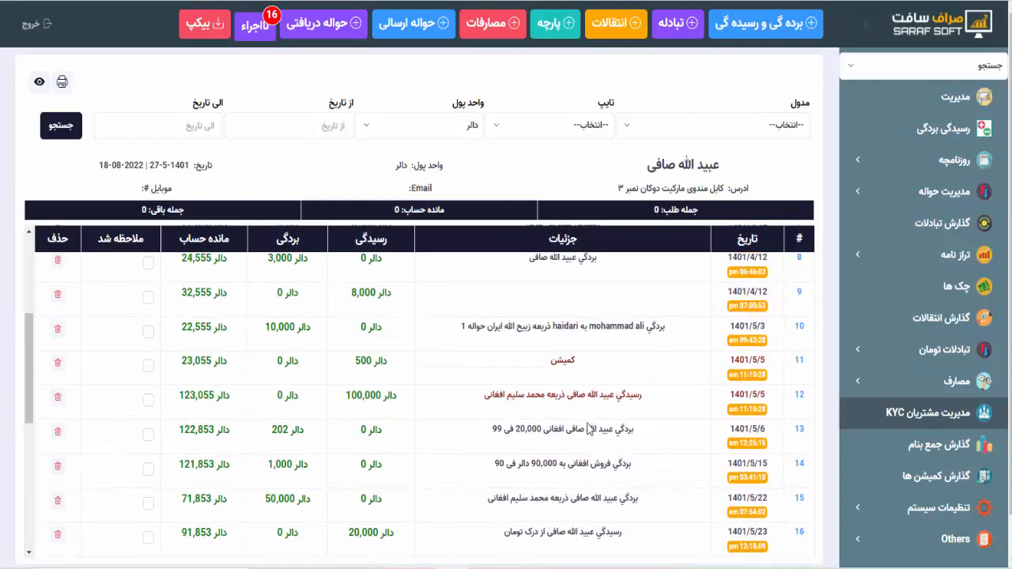
{"action": "scroll", "coordinate": [588, 428], "scroll_direction": "down", "scroll_amount": 2}
{"action": "scroll", "coordinate": [466, 418], "scroll_direction": "up", "scroll_amount": 5}
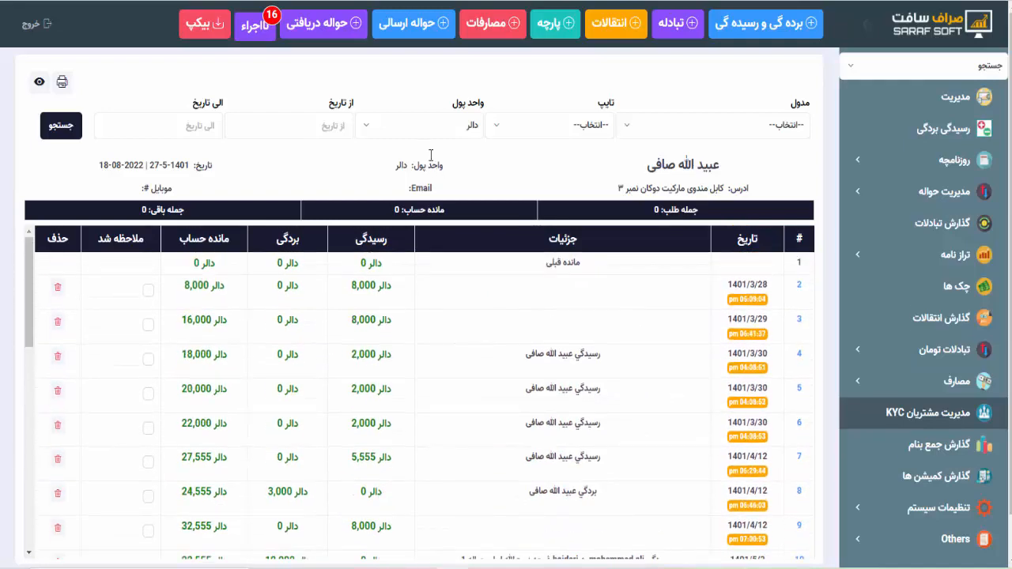
{"action": "left_click", "coordinate": [422, 126]}
{"action": "left_click", "coordinate": [422, 133]}
{"action": "key", "text": "alt+Left"}
- Open the general balance sheet (ترازنامه عمومی) with each account's balance in every currency
{"action": "left_click", "coordinate": [902, 73]}
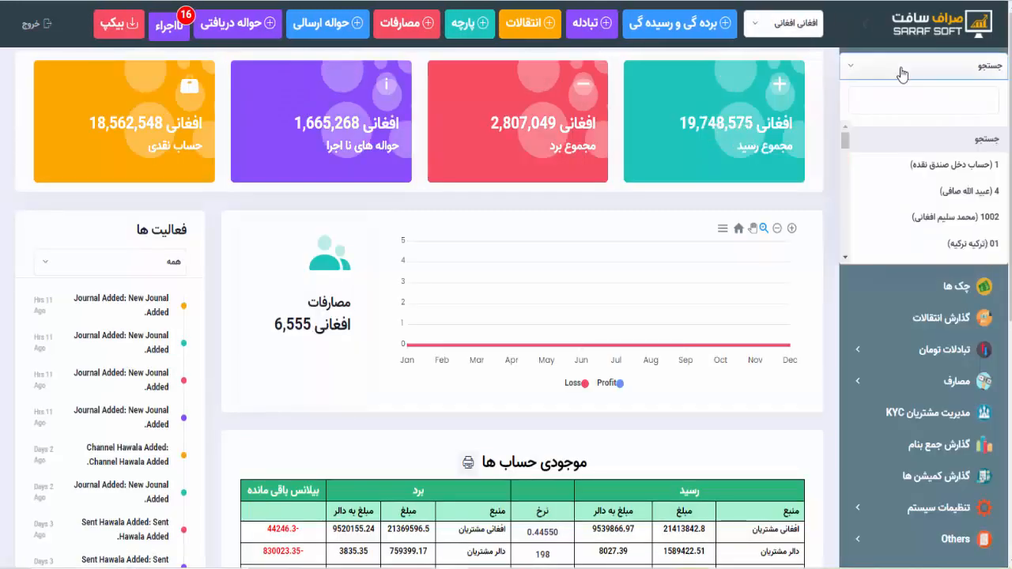
{"action": "scroll", "coordinate": [915, 214], "scroll_direction": "down", "scroll_amount": 10}
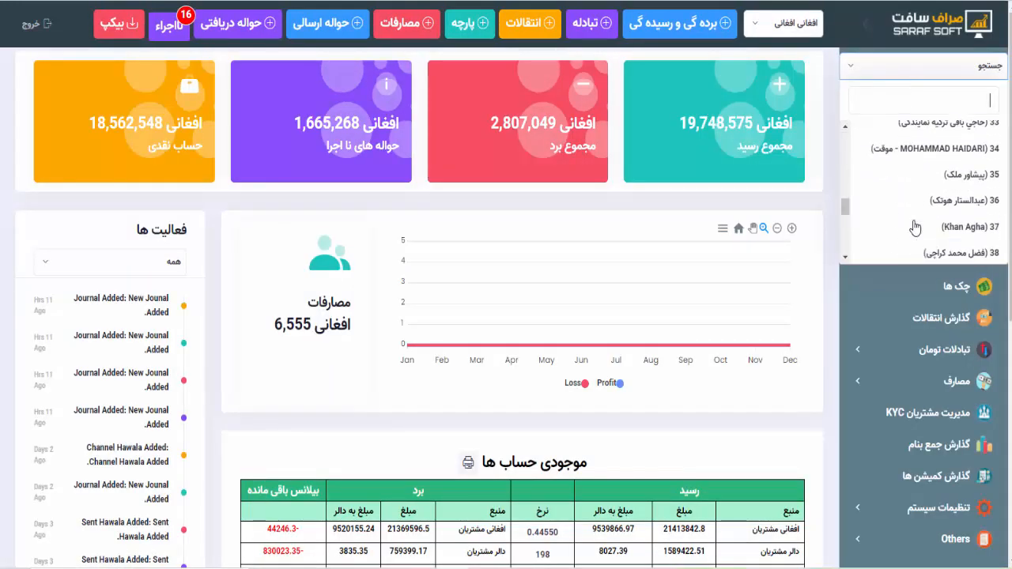
{"action": "scroll", "coordinate": [915, 227], "scroll_direction": "up", "scroll_amount": 10}
{"action": "left_click", "coordinate": [868, 76]}
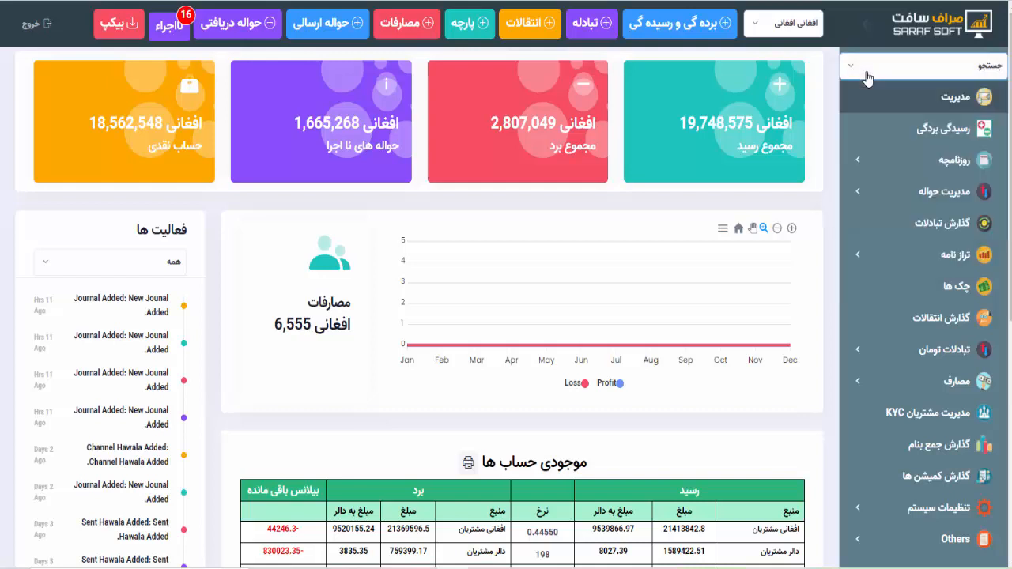
{"action": "left_click", "coordinate": [948, 254]}
{"action": "left_click", "coordinate": [954, 291]}
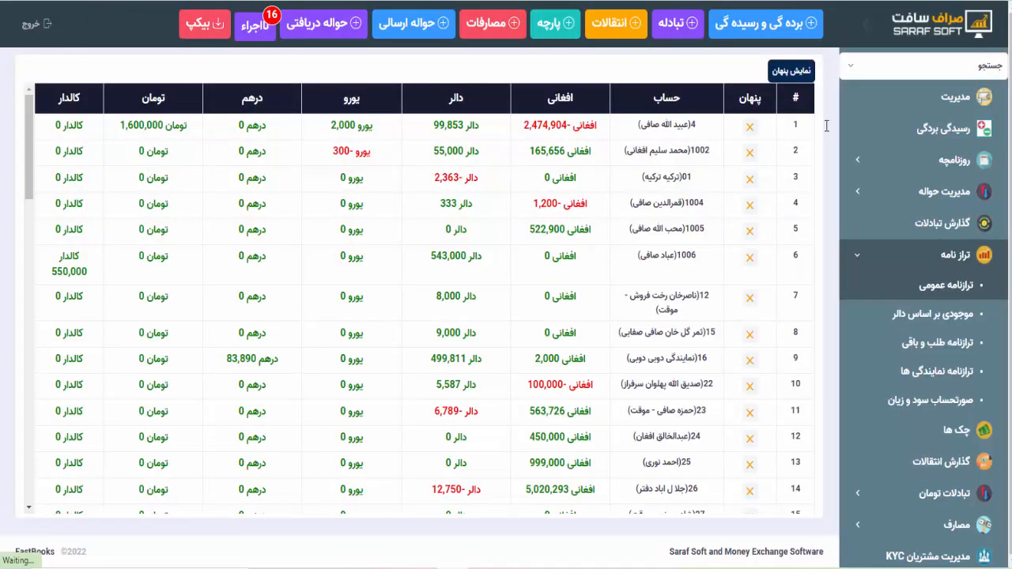
{"action": "left_click", "coordinate": [866, 71]}
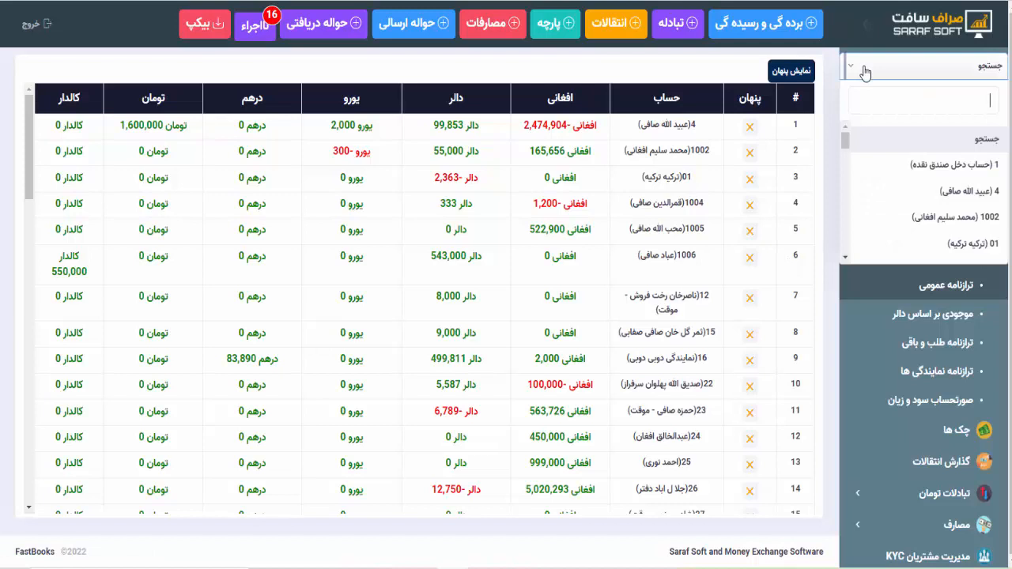
- Search the sidebar for the customer and view their balance details summary
{"action": "type", "text": "عبد"}
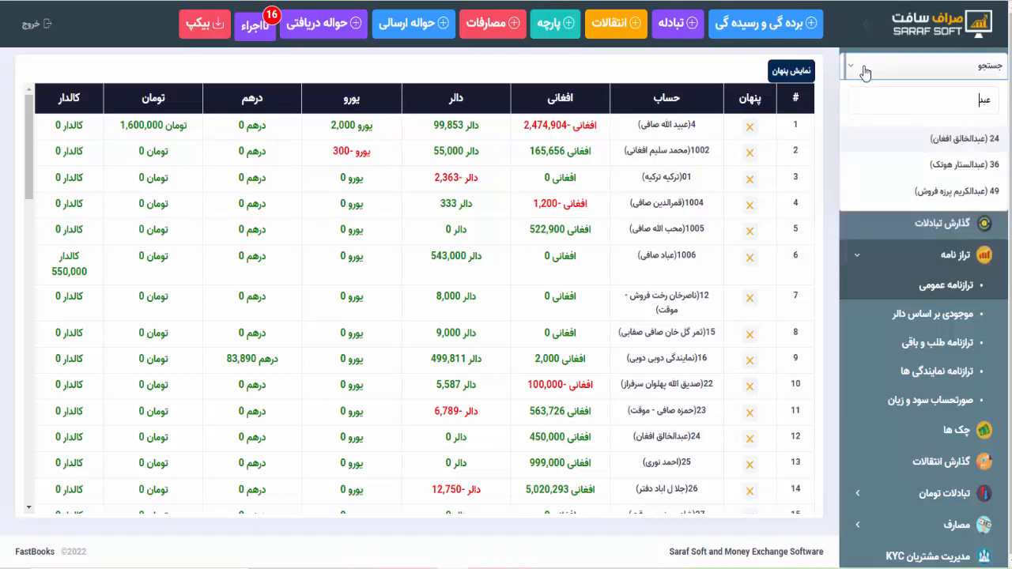
{"action": "key", "text": "BackSpace"}
{"action": "type", "text": "ی"}
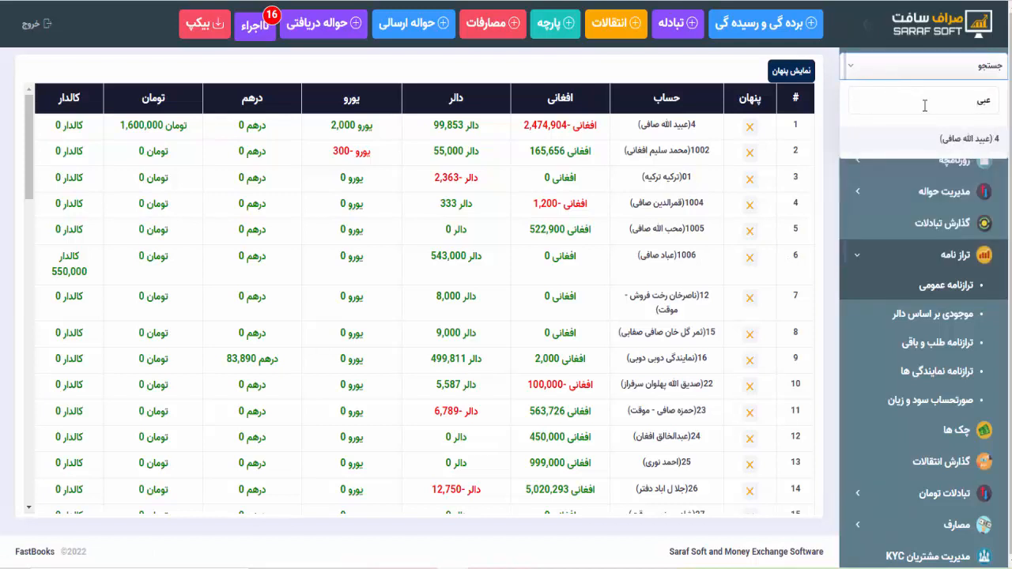
{"action": "left_click", "coordinate": [947, 139]}
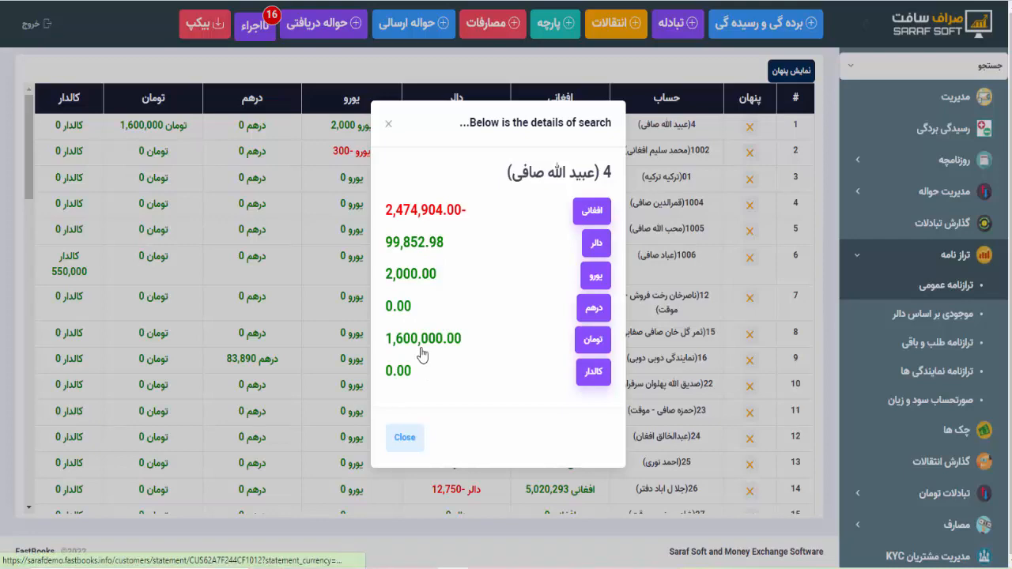
{"action": "left_click", "coordinate": [405, 439]}
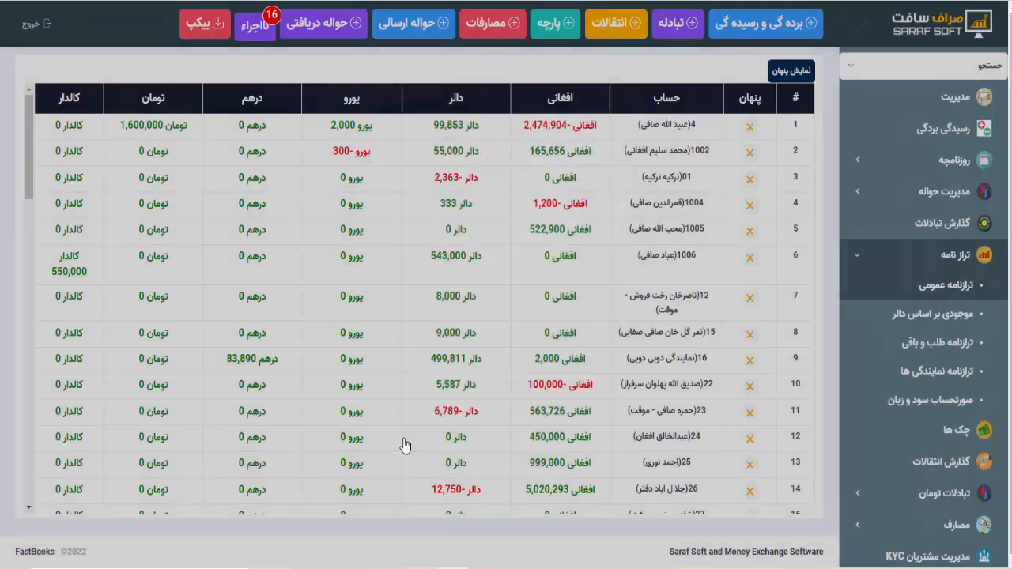
- Reselect the customer from the search and open their Afghani account statement
{"action": "left_click", "coordinate": [854, 66]}
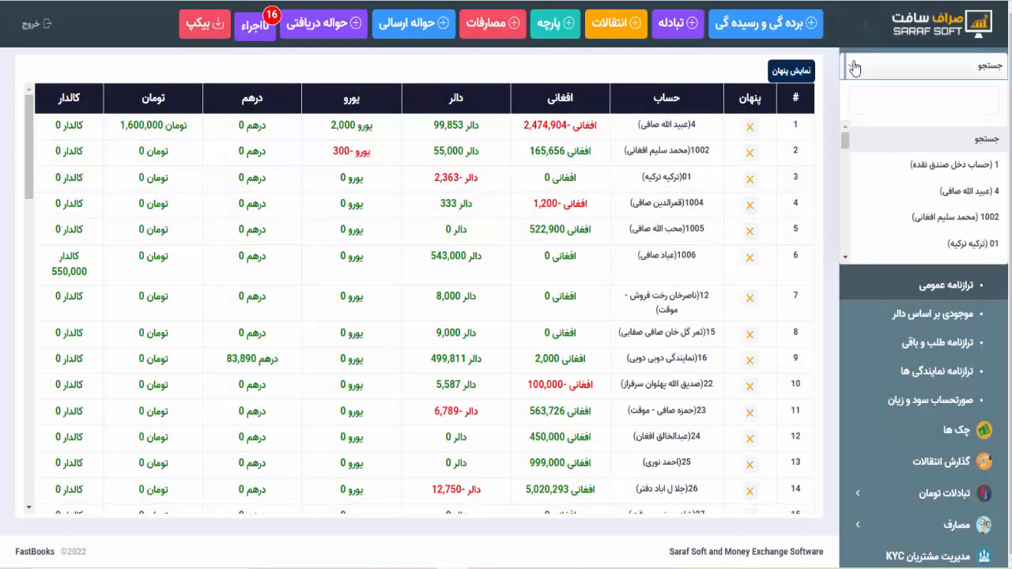
{"action": "type", "text": "عبید"}
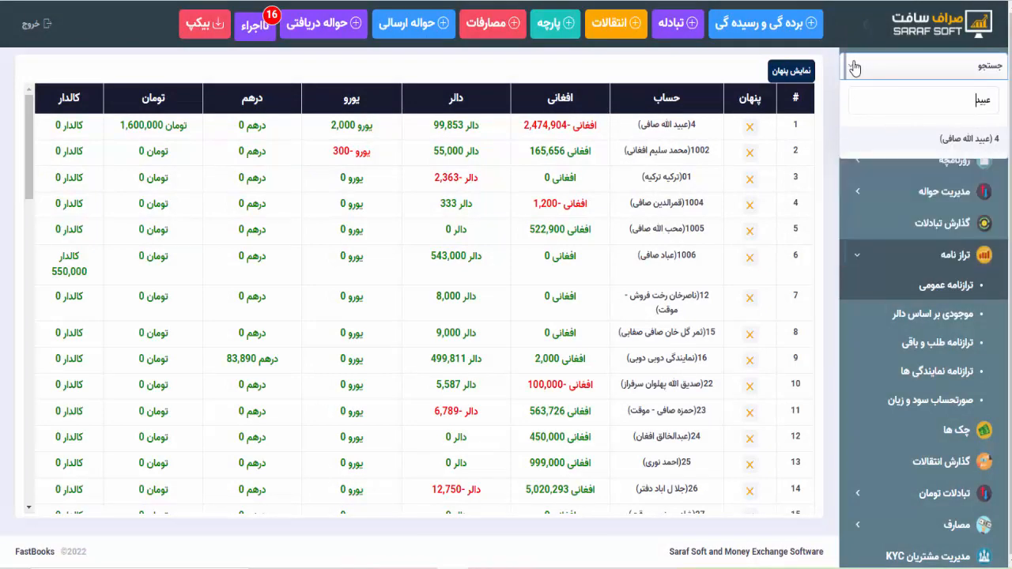
{"action": "left_click", "coordinate": [969, 139]}
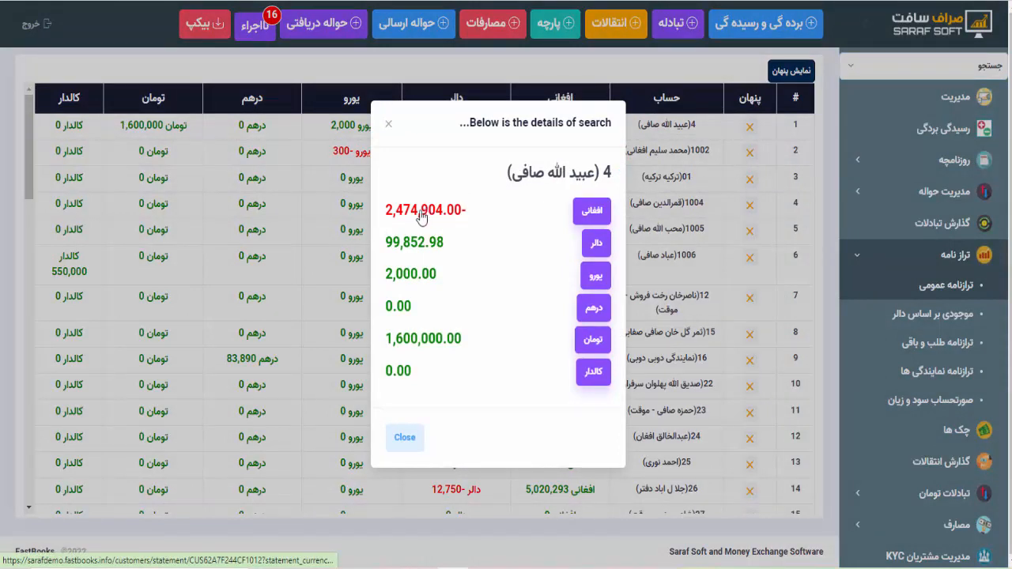
{"action": "left_click", "coordinate": [422, 215]}
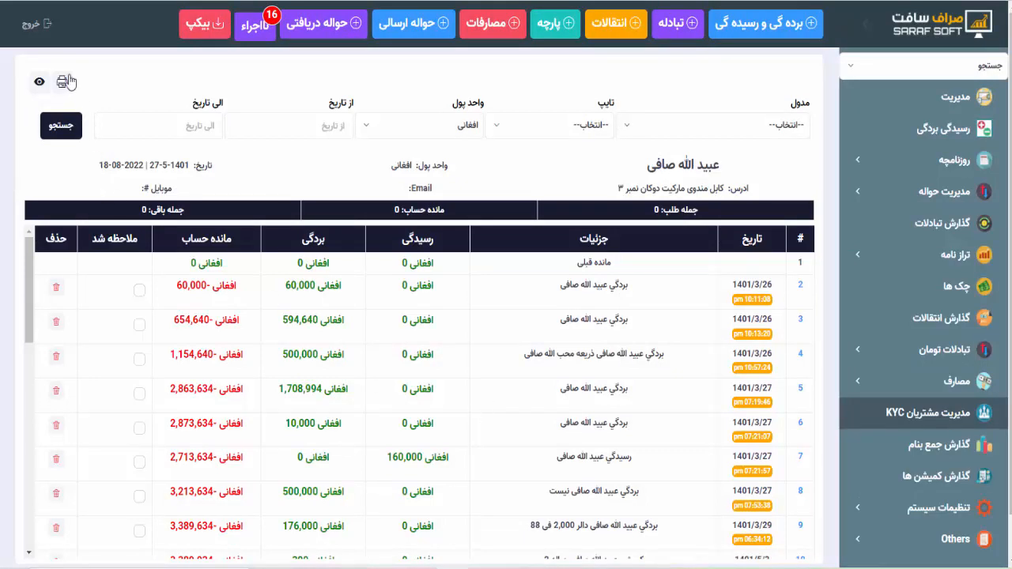
- Open the printable FastBooks report of the Afghani statement, zoomed out to show more rows
{"action": "left_click", "coordinate": [66, 82]}
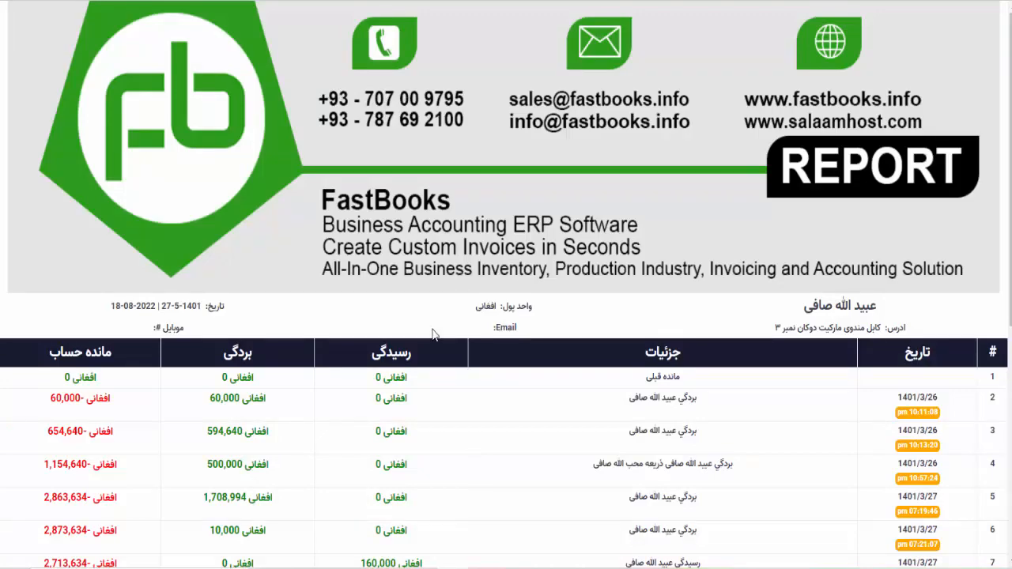
{"action": "key", "text": "ctrl+minus"}
{"action": "scroll", "coordinate": [432, 335], "scroll_direction": "down", "scroll_amount": 5}
{"action": "scroll", "coordinate": [433, 335], "scroll_direction": "up", "scroll_amount": 5}
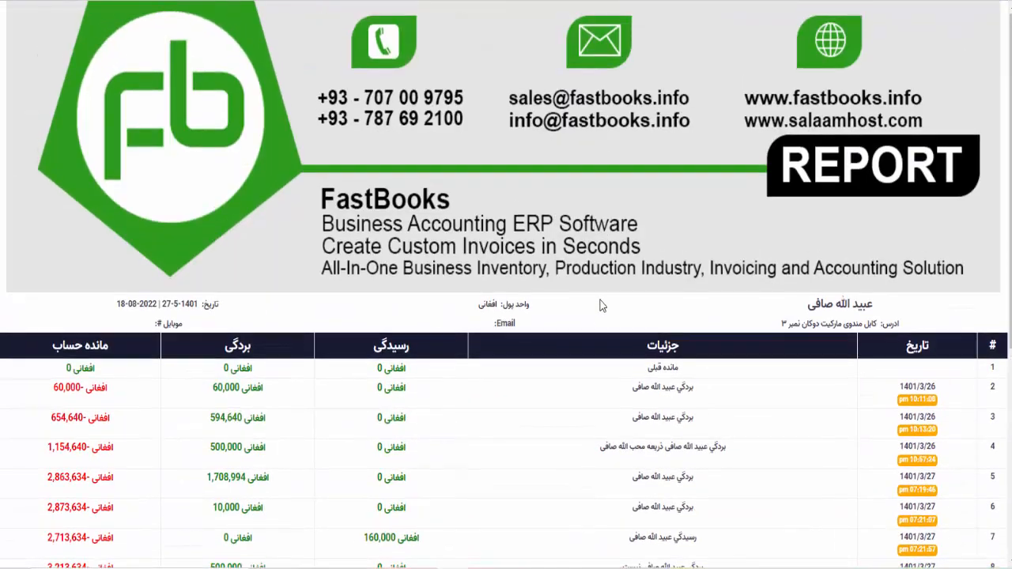
{"action": "scroll", "coordinate": [597, 312], "scroll_direction": "down", "scroll_amount": 2}
{"action": "scroll", "coordinate": [897, 247], "scroll_direction": "up", "scroll_amount": 1}
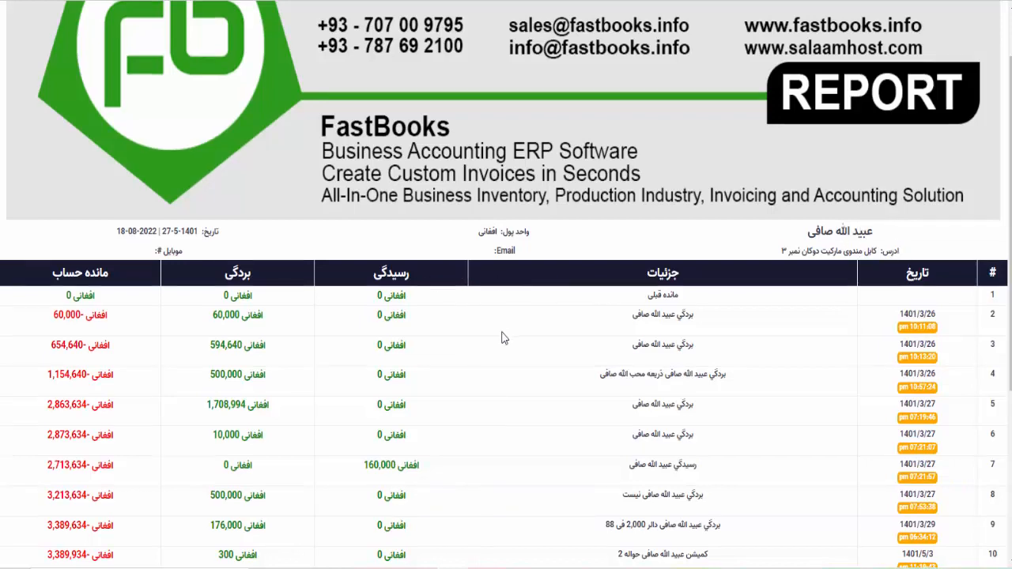
{"action": "scroll", "coordinate": [510, 198], "scroll_direction": "down", "scroll_amount": 1}
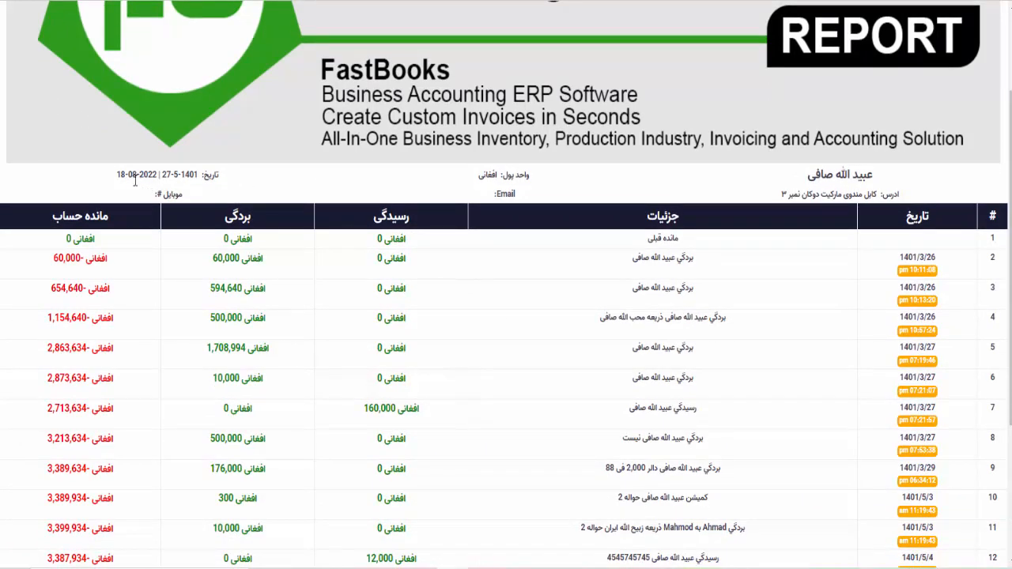
- Review the report's 18 entries and totals, then choose Print from the context menu
{"action": "left_click_drag", "start_coordinate": [119, 176], "coordinate": [201, 178]}
{"action": "left_click", "coordinate": [203, 204]}
{"action": "scroll", "coordinate": [484, 250], "scroll_direction": "down", "scroll_amount": 3}
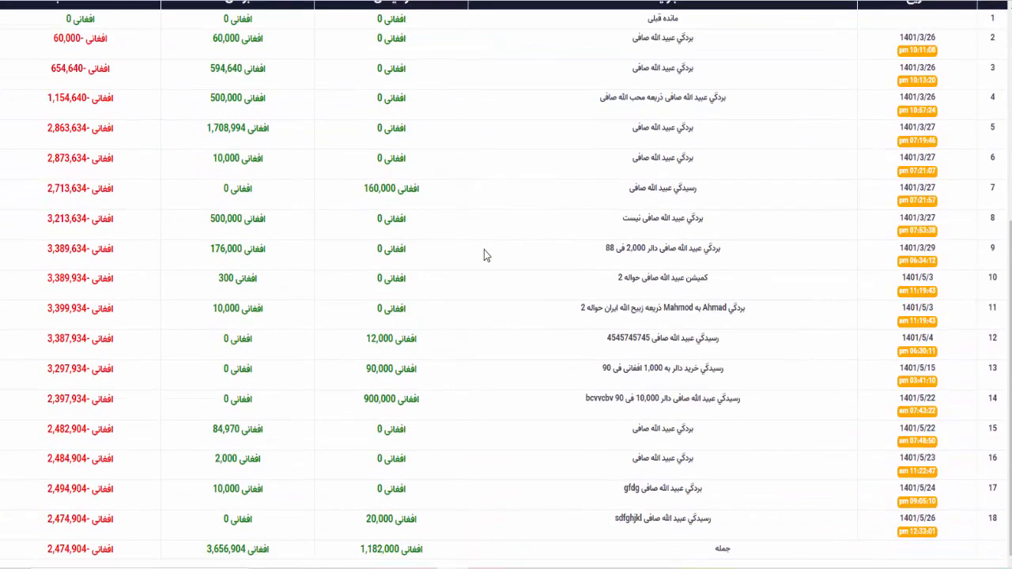
{"action": "scroll", "coordinate": [484, 250], "scroll_direction": "up", "scroll_amount": 5}
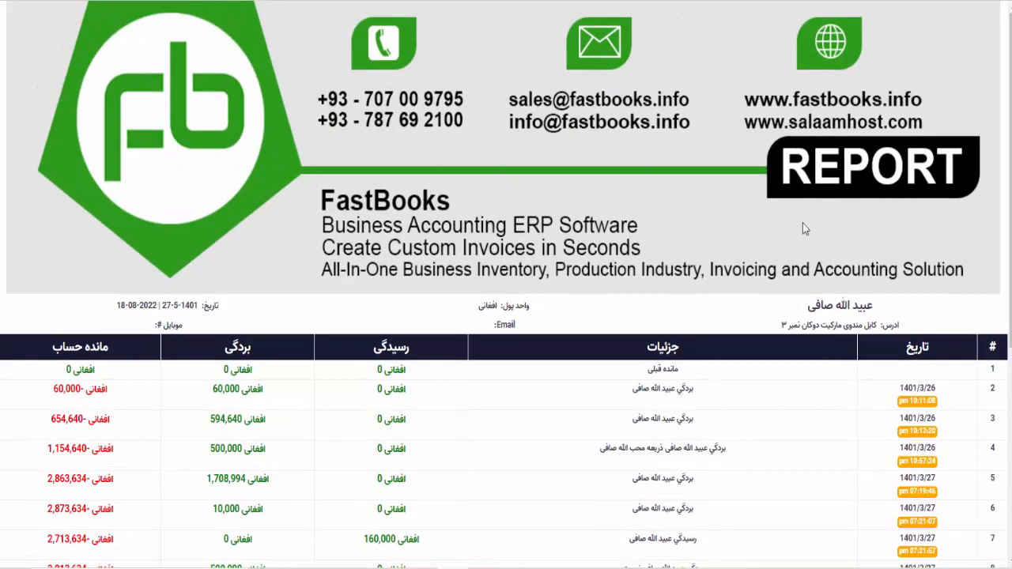
{"action": "scroll", "coordinate": [663, 337], "scroll_direction": "down", "scroll_amount": 5}
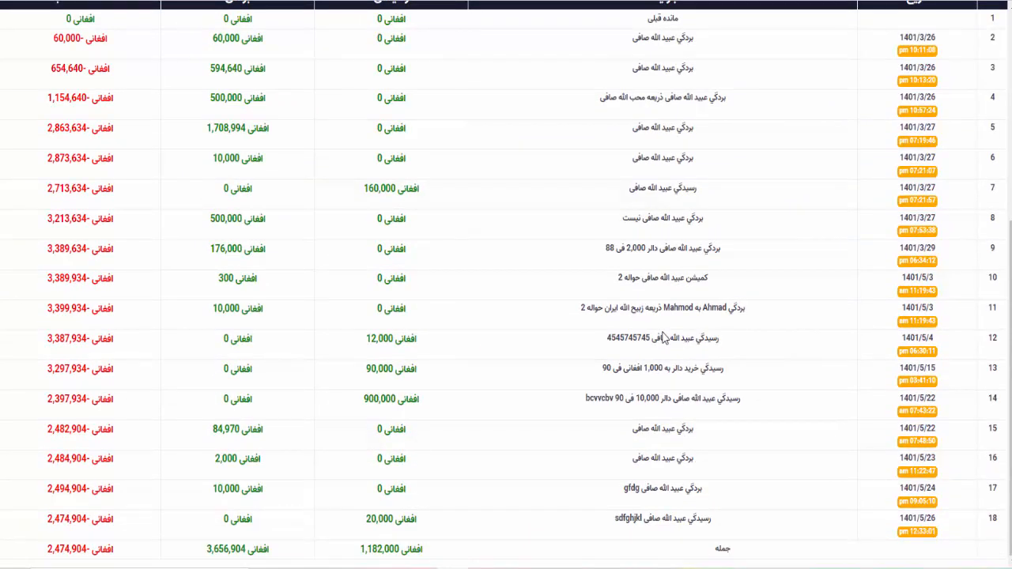
{"action": "scroll", "coordinate": [663, 338], "scroll_direction": "up", "scroll_amount": 1}
{"action": "scroll", "coordinate": [509, 260], "scroll_direction": "down", "scroll_amount": 1}
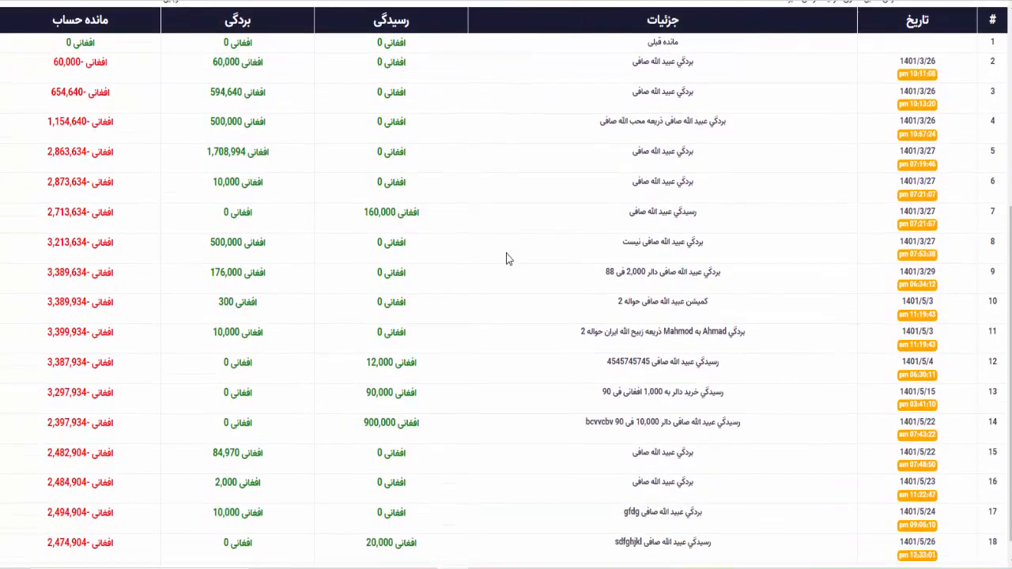
{"action": "right_click", "coordinate": [508, 259]}
{"action": "left_click", "coordinate": [539, 348]}
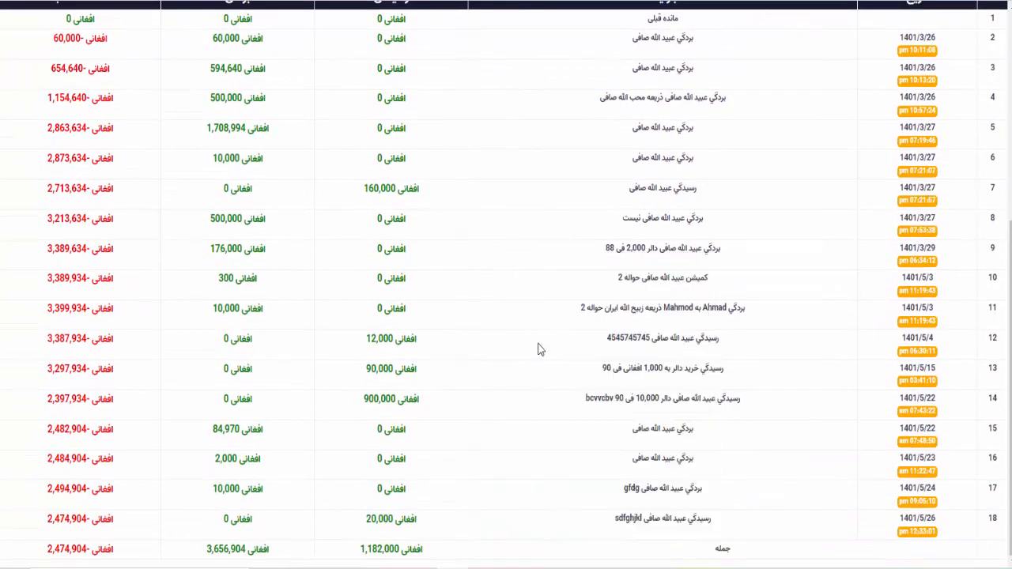
- Keep Save as PDF as destination, then cancel the save and print to return to the statement
{"action": "left_click", "coordinate": [739, 63]}
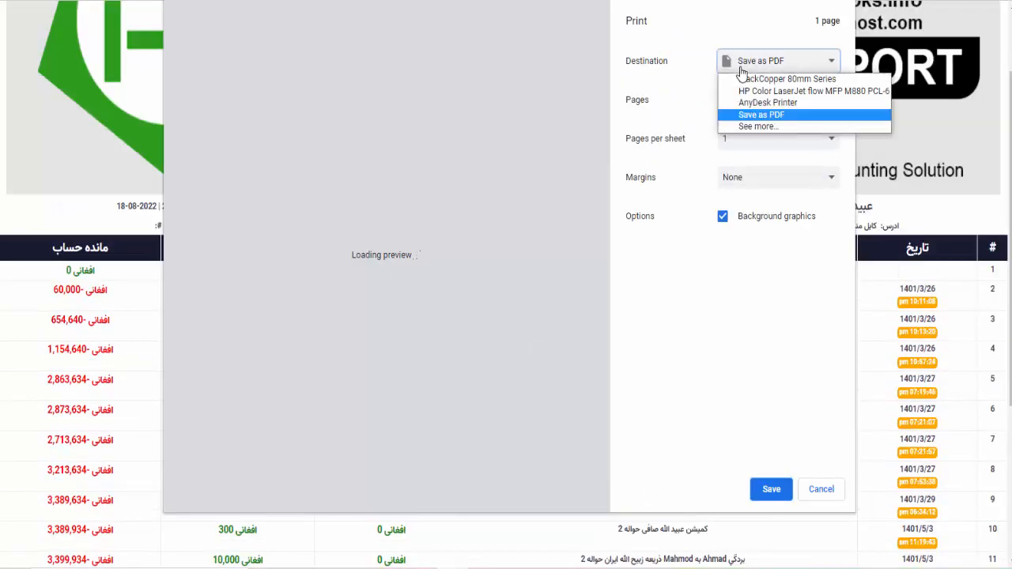
{"action": "left_click", "coordinate": [768, 127]}
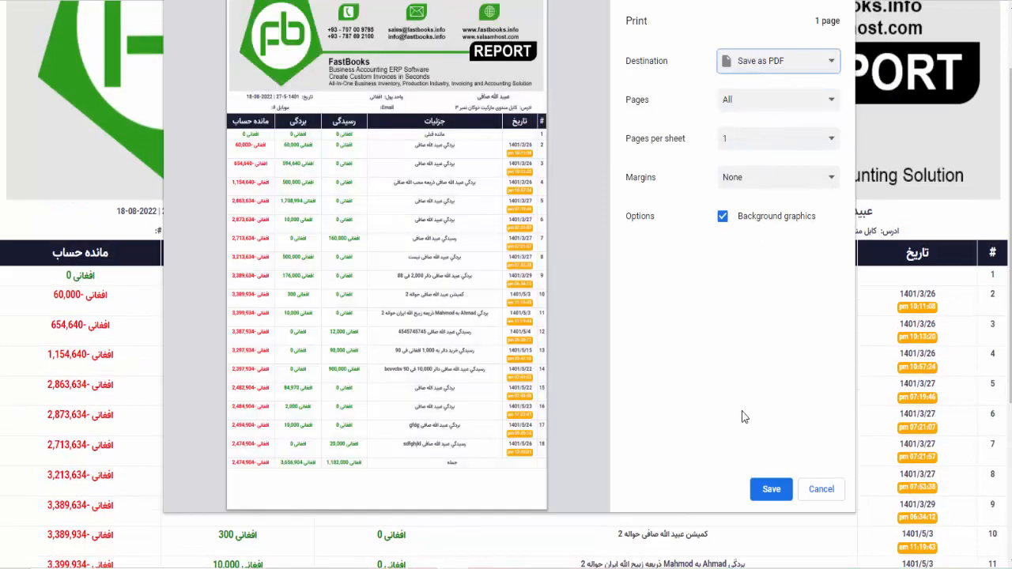
{"action": "left_click", "coordinate": [772, 501]}
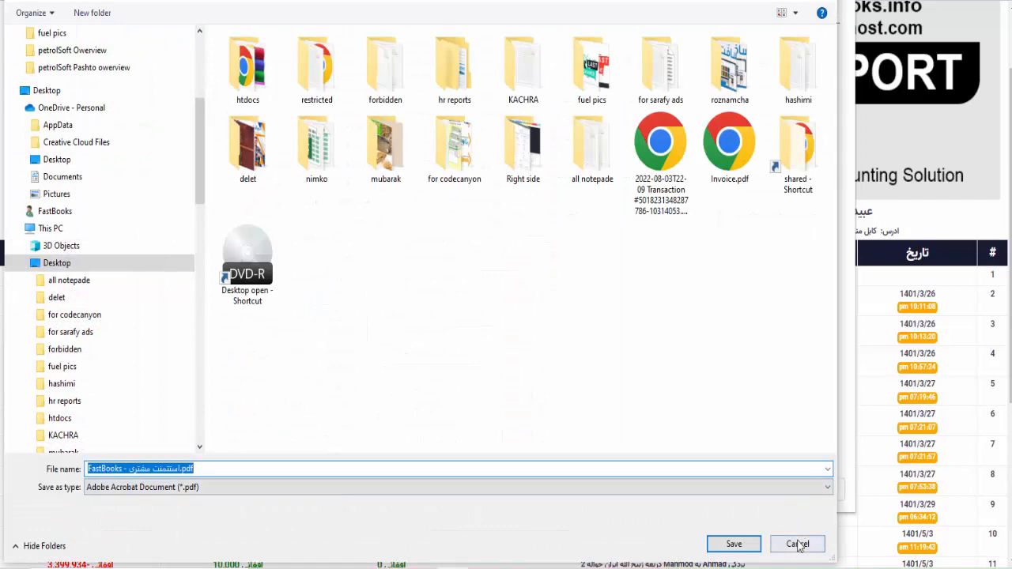
{"action": "left_click", "coordinate": [799, 546]}
{"action": "left_click", "coordinate": [820, 490]}
{"action": "scroll", "coordinate": [488, 265], "scroll_direction": "up", "scroll_amount": 1}
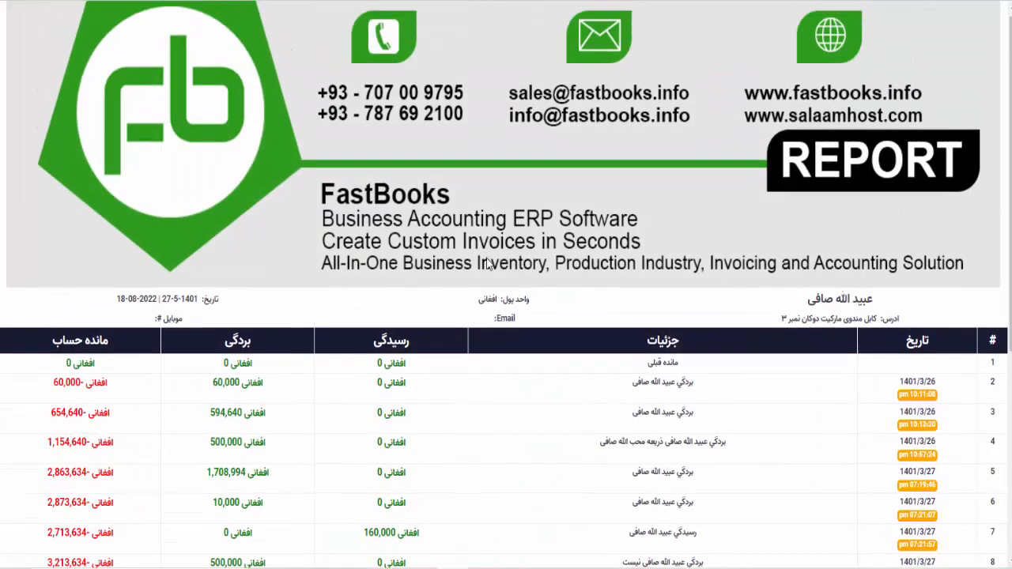
{"action": "left_click", "coordinate": [334, 0]}
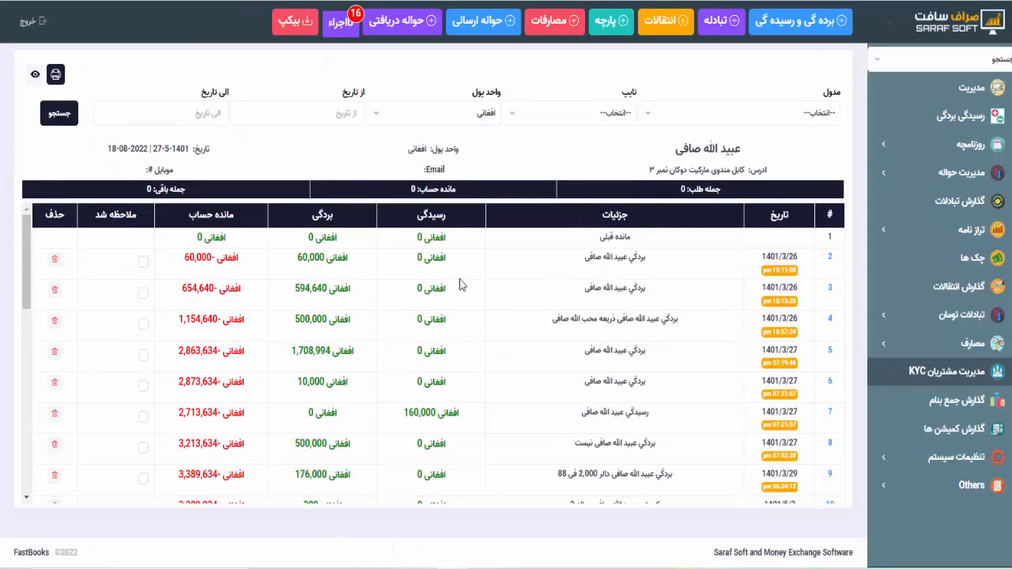
- Filter the customer's statement to دالر transactions only and run the search
{"action": "left_click", "coordinate": [476, 118]}
{"action": "left_click", "coordinate": [484, 207]}
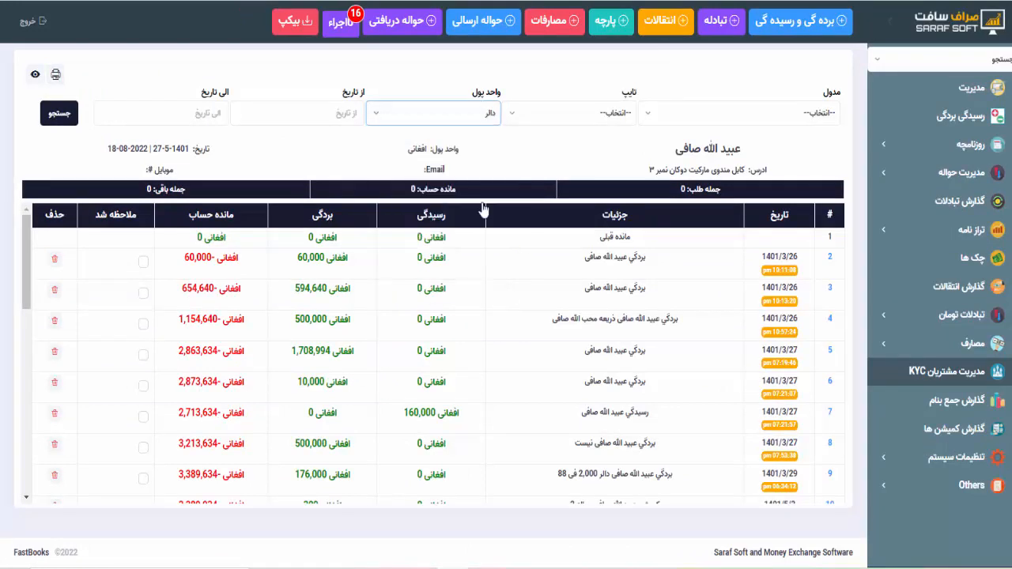
{"action": "left_click", "coordinate": [68, 118]}
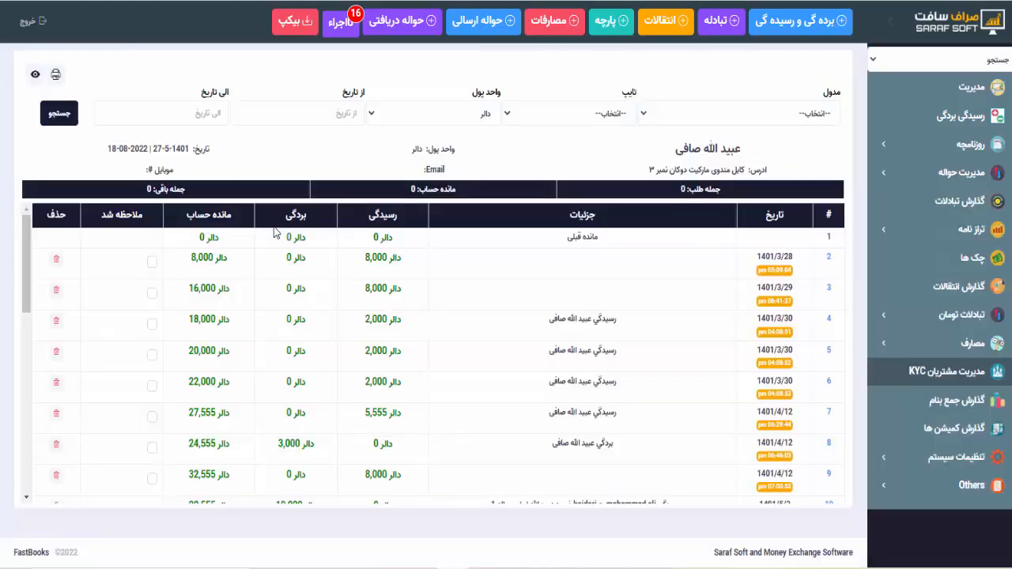
{"action": "scroll", "coordinate": [285, 363], "scroll_direction": "down", "scroll_amount": 10}
{"action": "scroll", "coordinate": [286, 363], "scroll_direction": "up", "scroll_amount": 10}
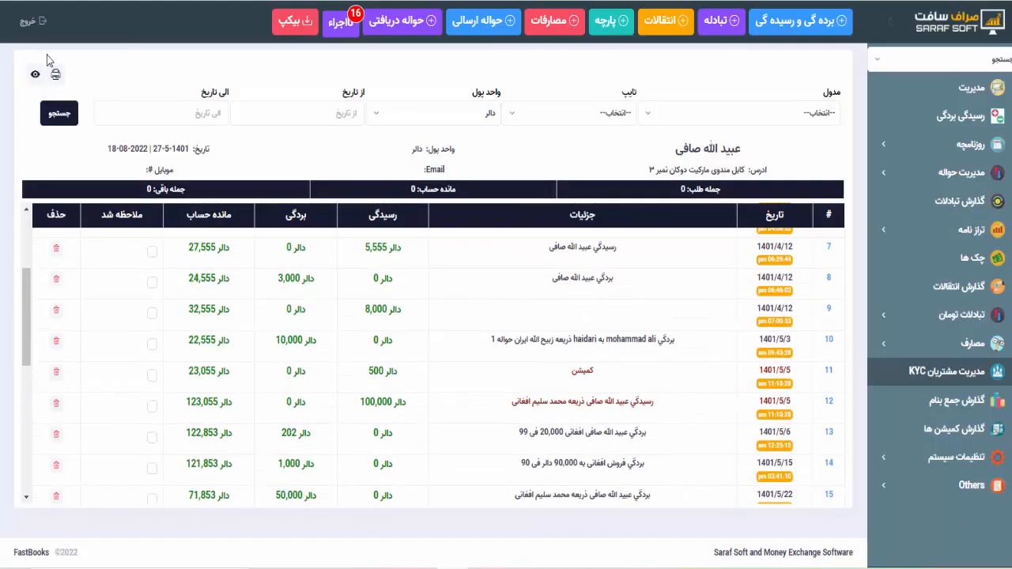
- Preview the dollar statement as a printable report, trying HP color printer and Save as PDF destinations
{"action": "left_click", "coordinate": [55, 75]}
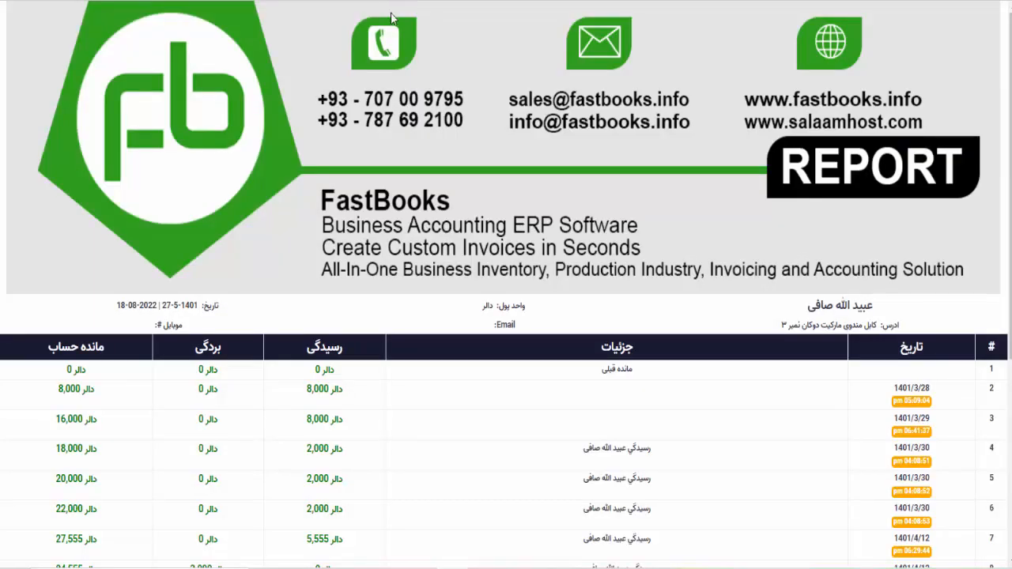
{"action": "scroll", "coordinate": [476, 354], "scroll_direction": "down", "scroll_amount": 5}
{"action": "scroll", "coordinate": [476, 355], "scroll_direction": "up", "scroll_amount": 5}
{"action": "key", "text": "ctrl+p"}
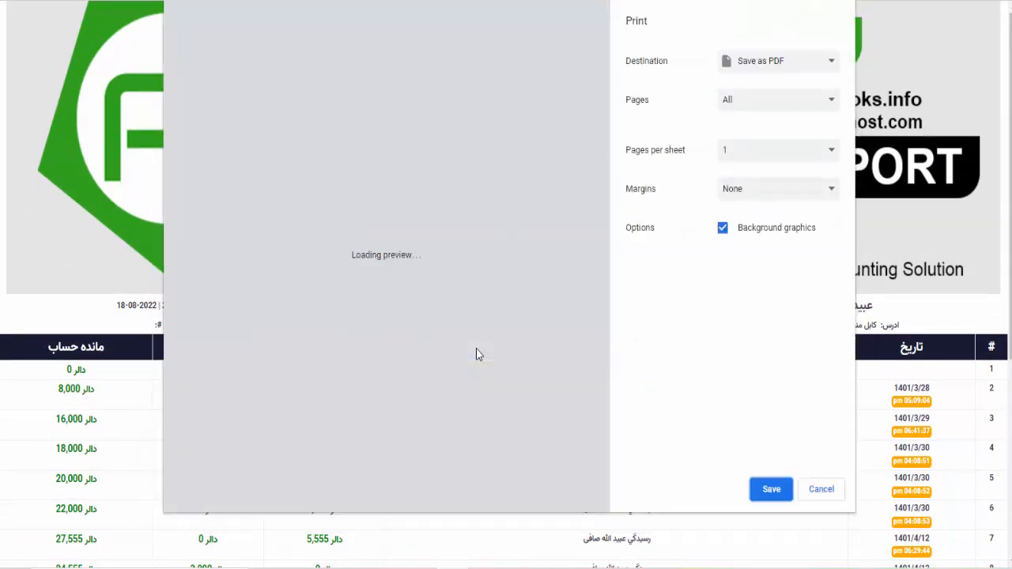
{"action": "left_click", "coordinate": [749, 71]}
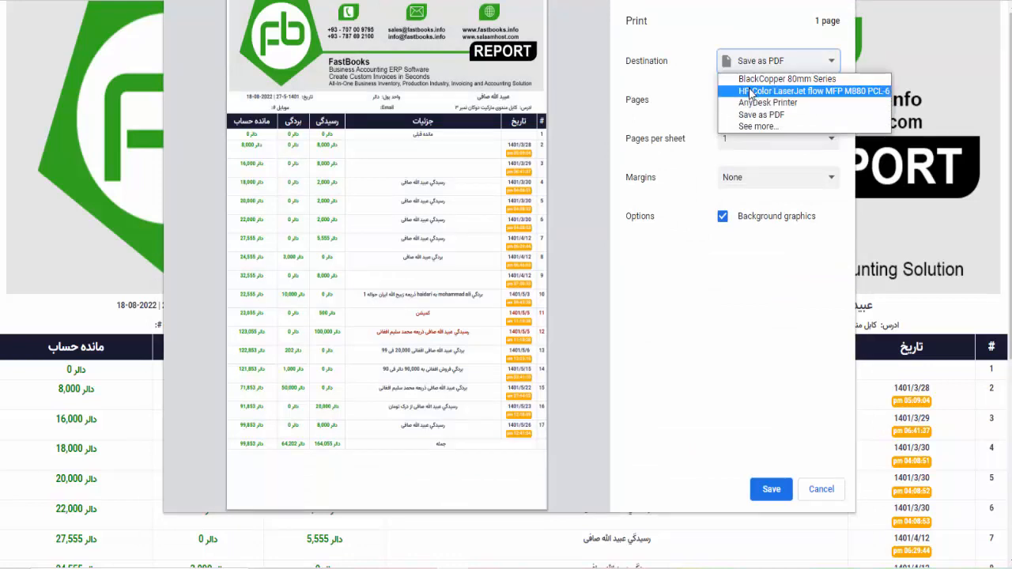
{"action": "left_click", "coordinate": [745, 92]}
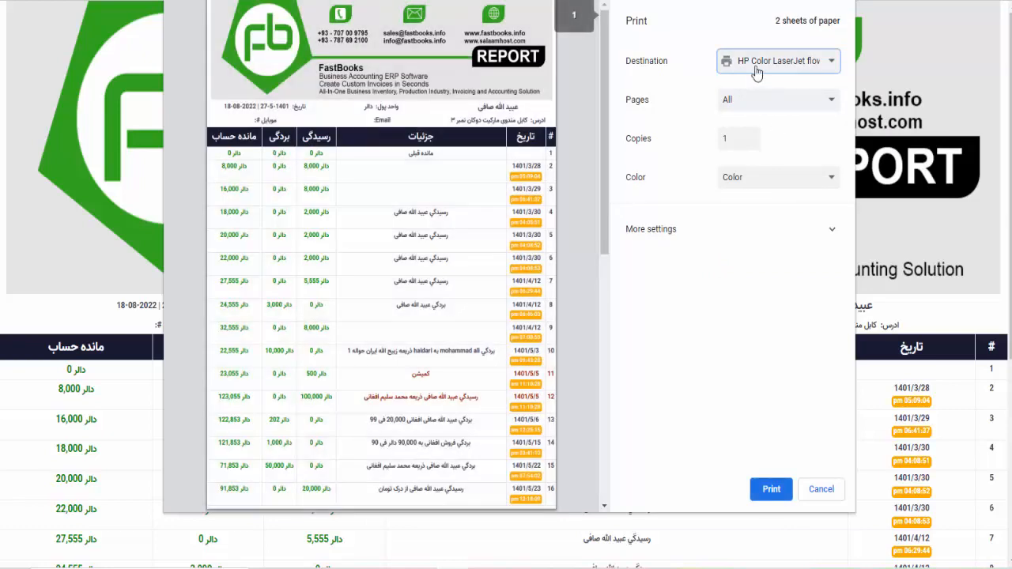
{"action": "left_click", "coordinate": [755, 69]}
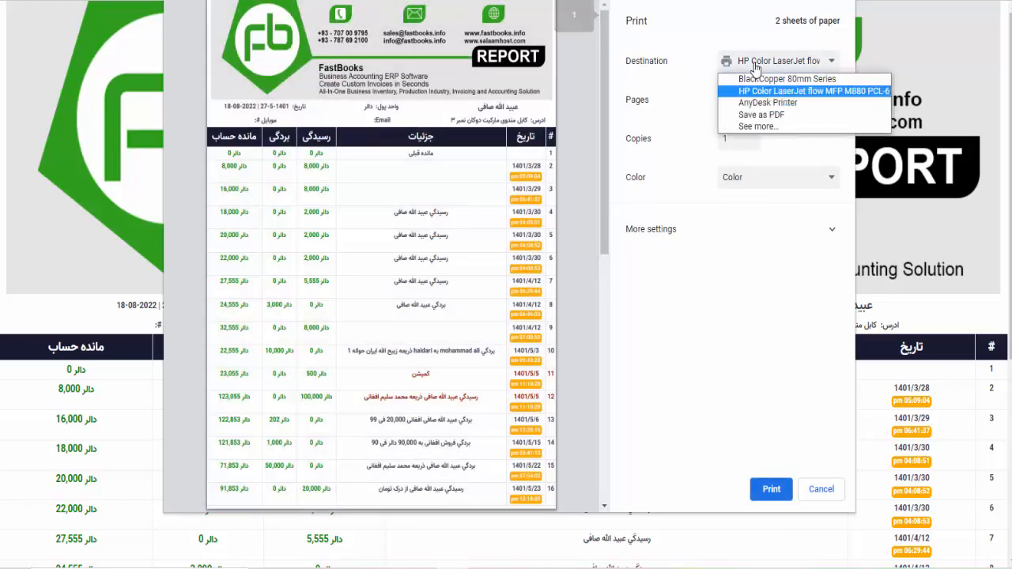
{"action": "left_click", "coordinate": [753, 109]}
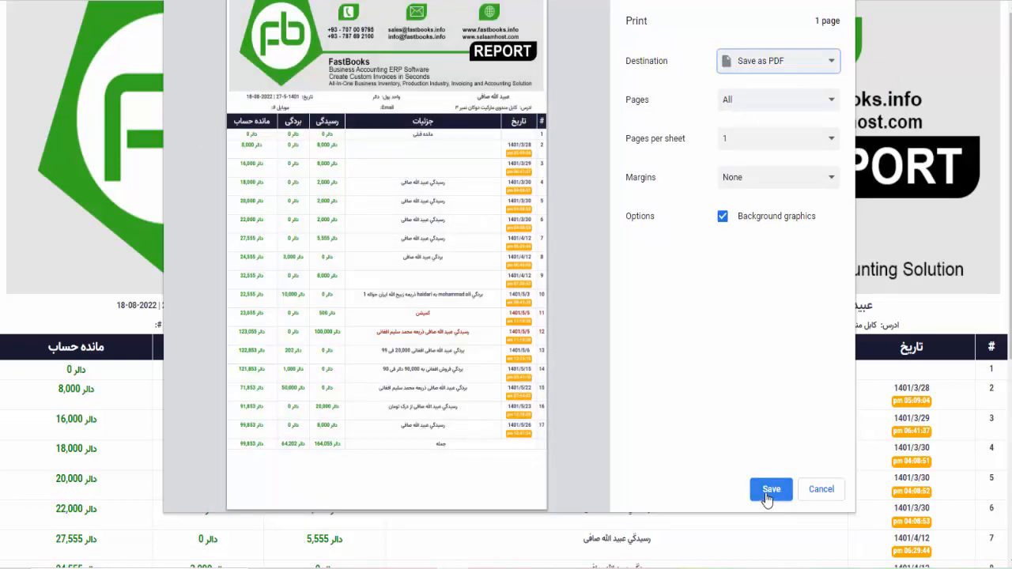
{"action": "left_click", "coordinate": [812, 496]}
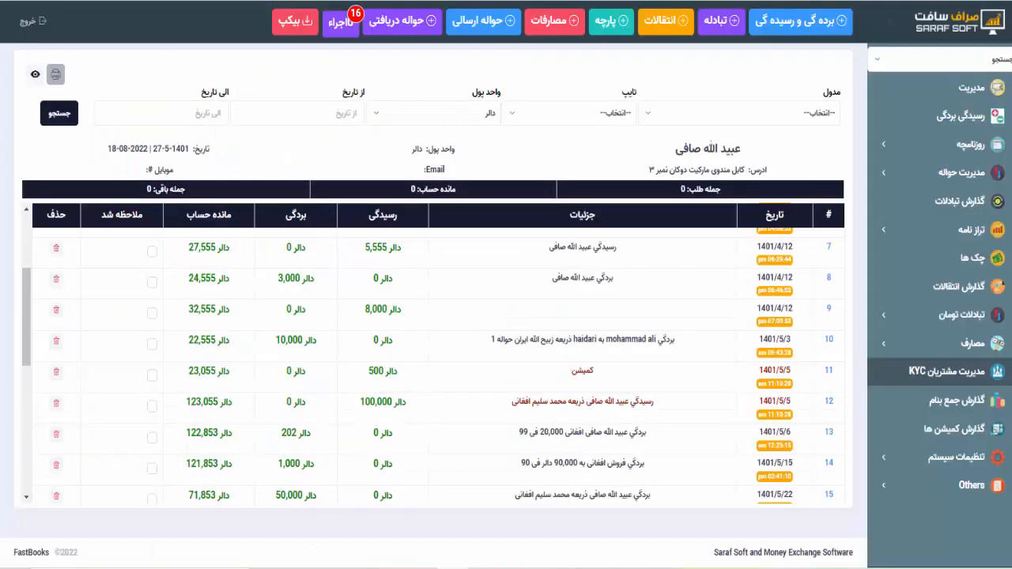
{"action": "scroll", "coordinate": [641, 301], "scroll_direction": "up", "scroll_amount": 3}
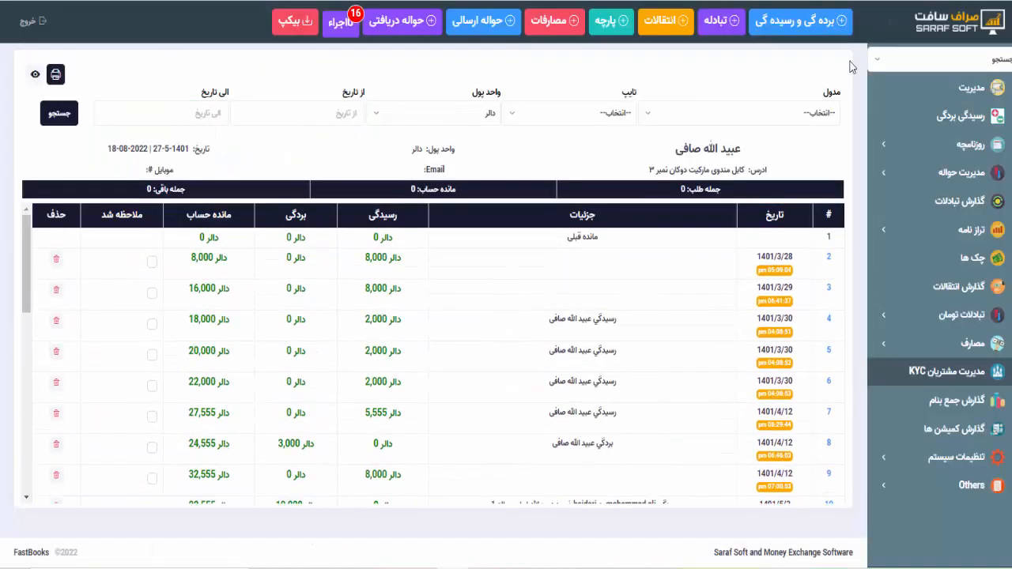
{"action": "left_click", "coordinate": [931, 63]}
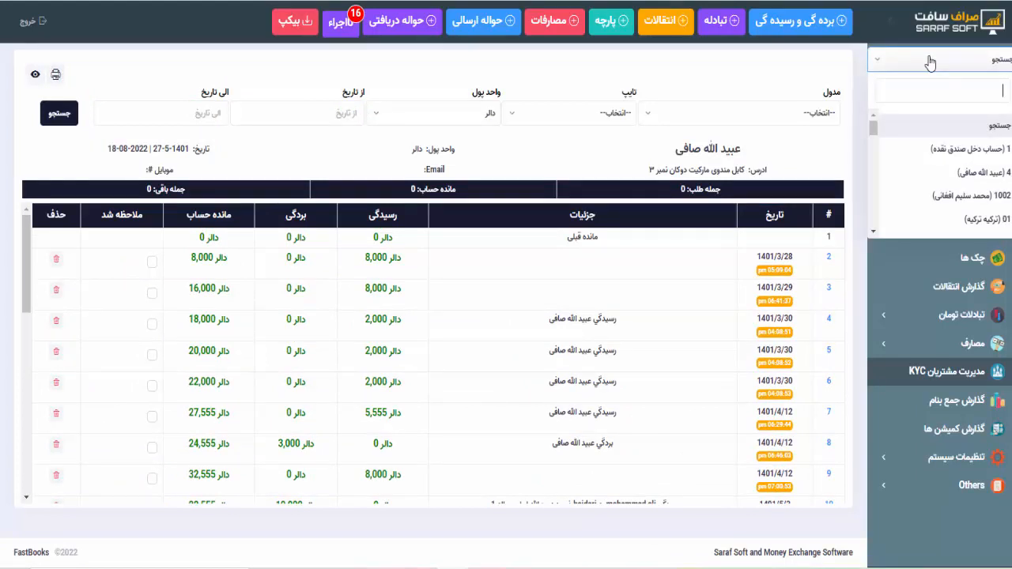
{"action": "left_click", "coordinate": [931, 62]}
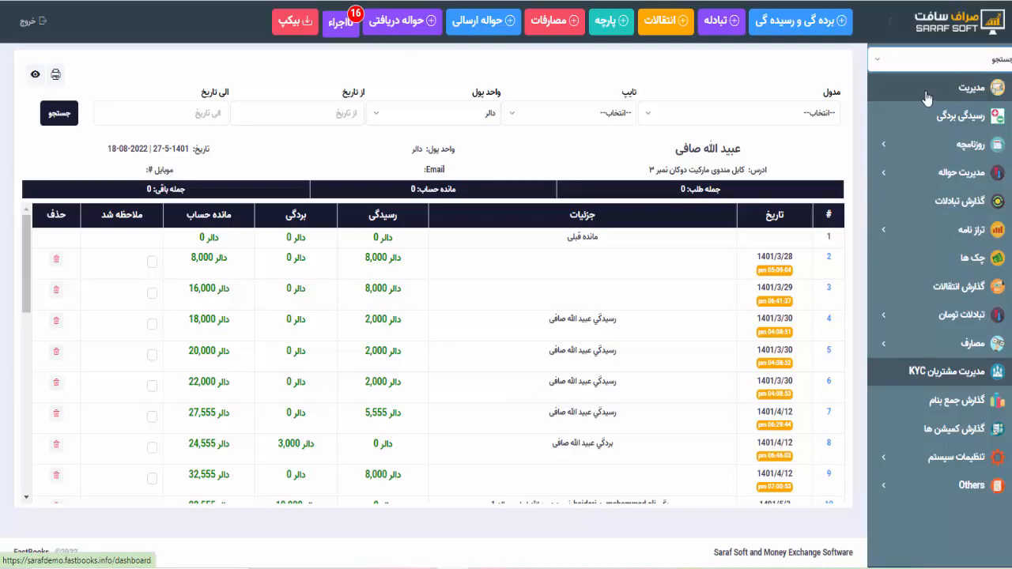
- Start a new journal entry with a بنام line of 200000 Afghani for the customer's account
{"action": "left_click", "coordinate": [793, 27]}
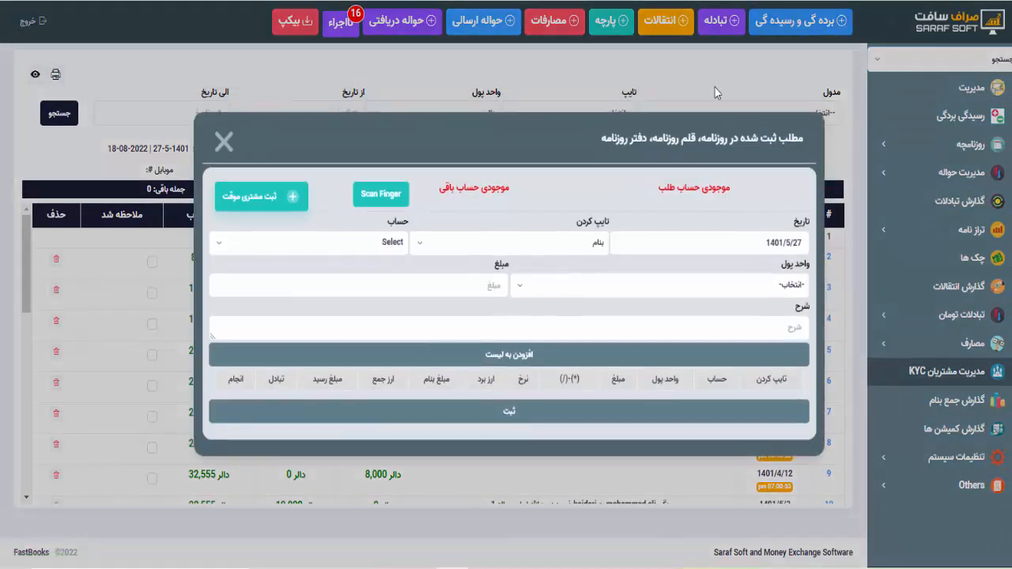
{"action": "left_click", "coordinate": [529, 244]}
{"action": "left_click", "coordinate": [506, 311]}
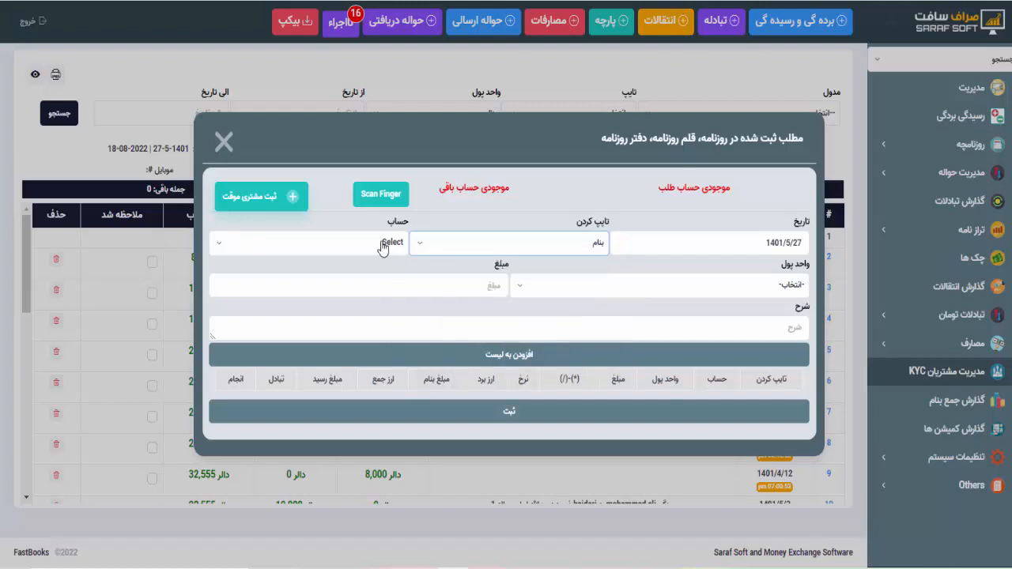
{"action": "left_click", "coordinate": [535, 252]}
{"action": "left_click", "coordinate": [535, 253]}
{"action": "left_click", "coordinate": [385, 247]}
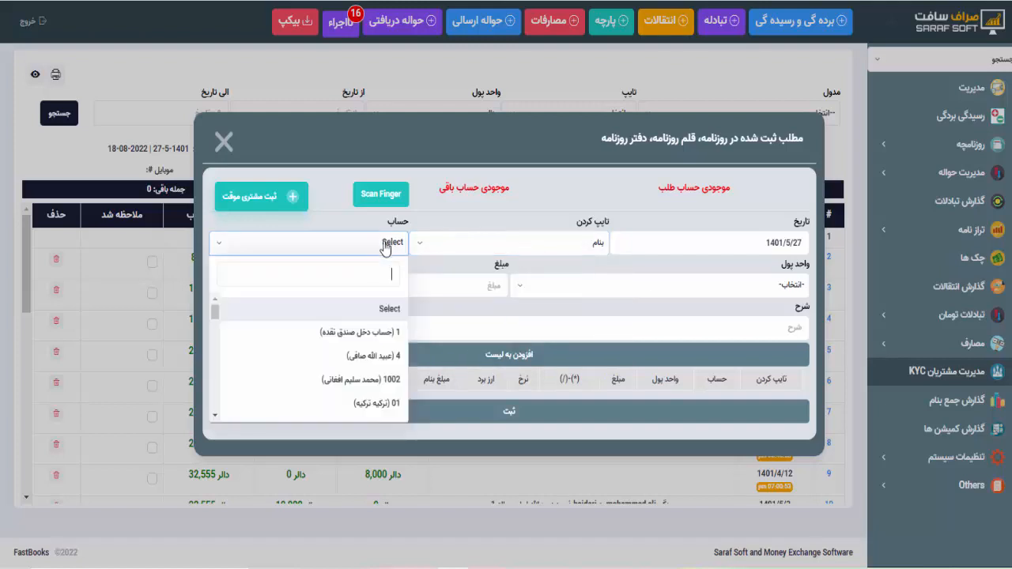
{"action": "type", "text": "ع"}
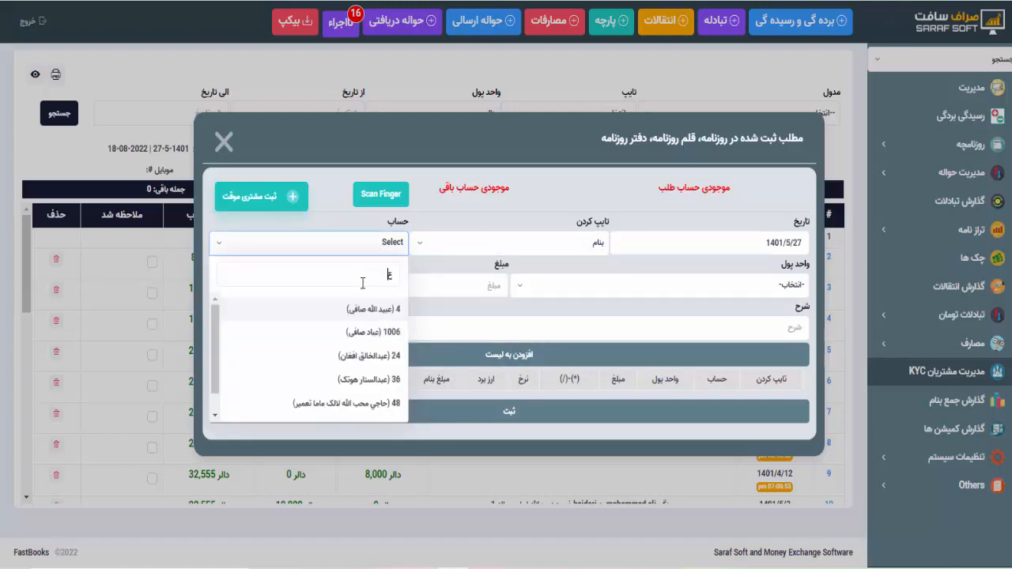
{"action": "type", "text": "بید"}
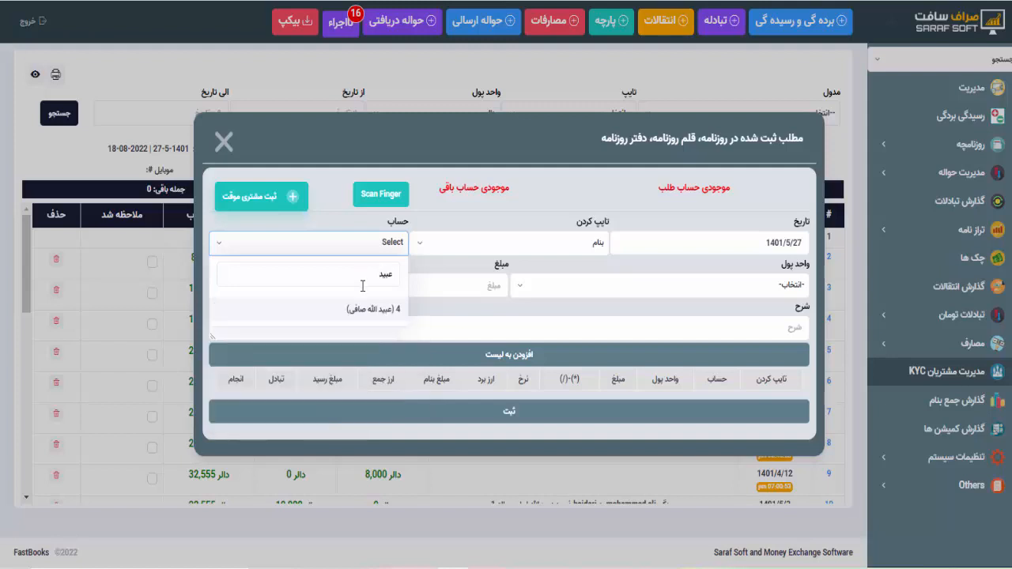
{"action": "left_click", "coordinate": [362, 314]}
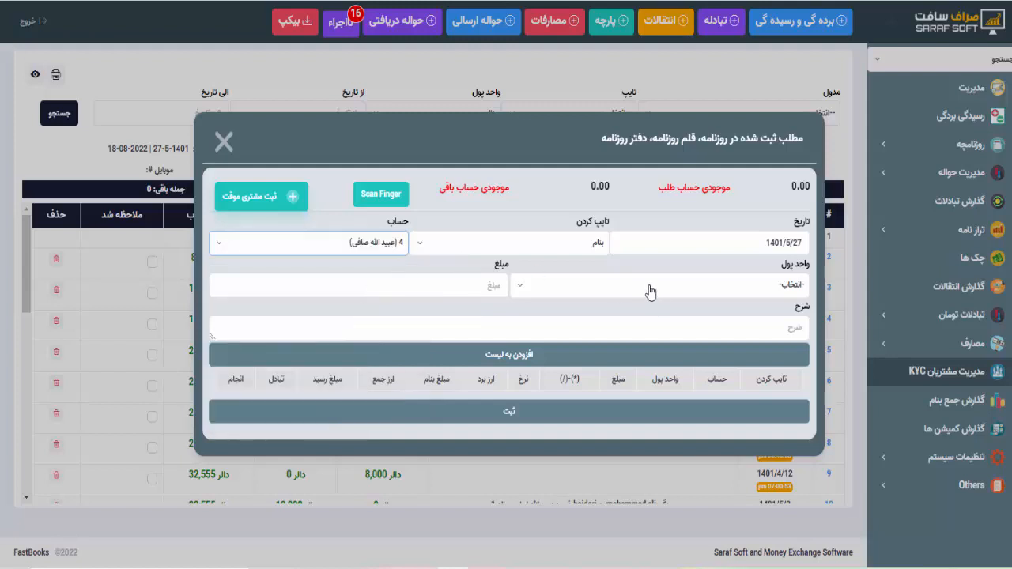
{"action": "left_click", "coordinate": [650, 293]}
{"action": "left_click", "coordinate": [747, 387]}
{"action": "left_click", "coordinate": [473, 286]}
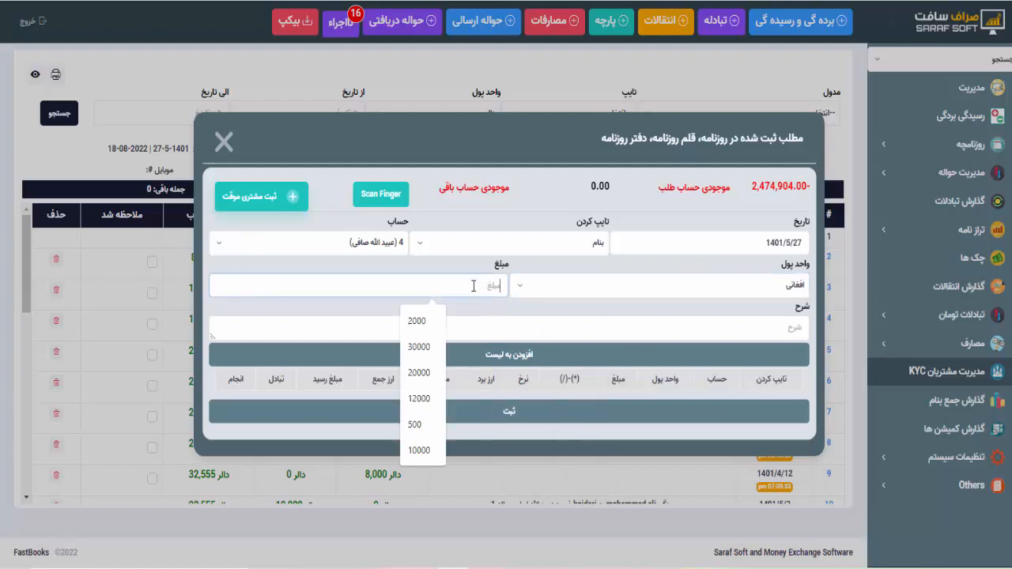
{"action": "left_click", "coordinate": [417, 320]}
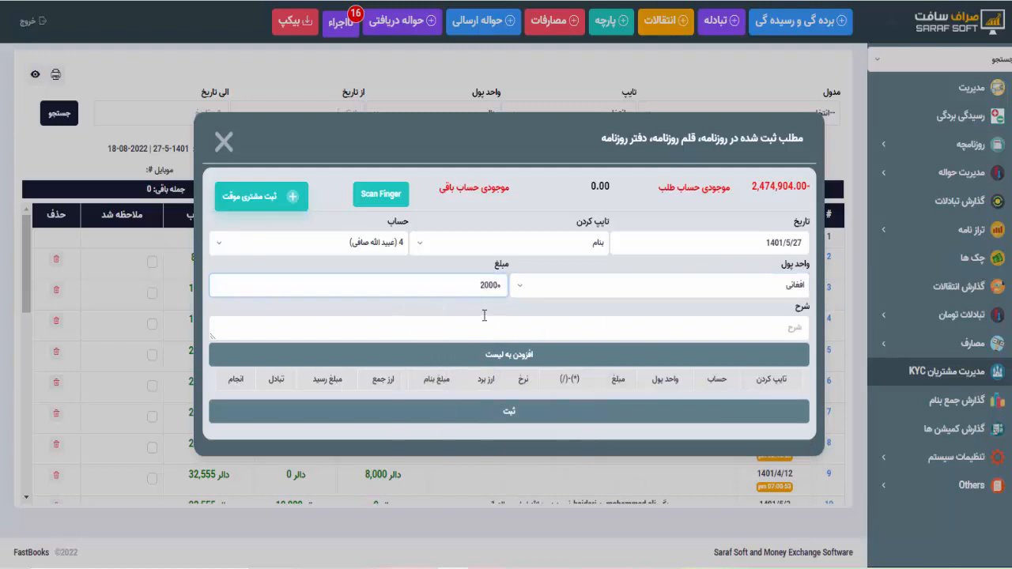
{"action": "key", "text": "super+space"}
{"action": "type", "text": "00"}
{"action": "left_click", "coordinate": [493, 358]}
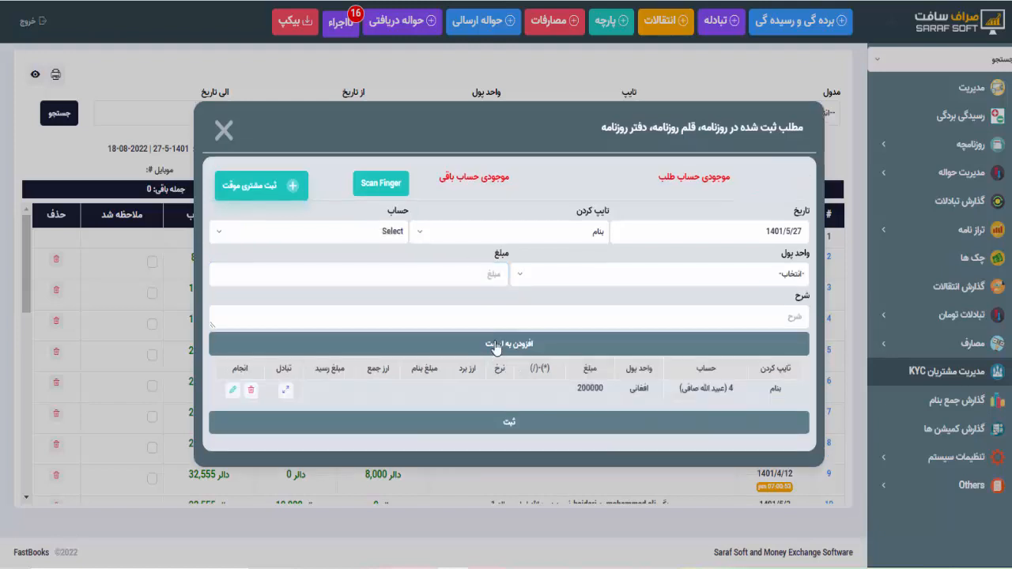
- Add a جمع line of 500 dollars for a second customer's account
{"action": "left_click", "coordinate": [486, 237]}
{"action": "left_click", "coordinate": [587, 323]}
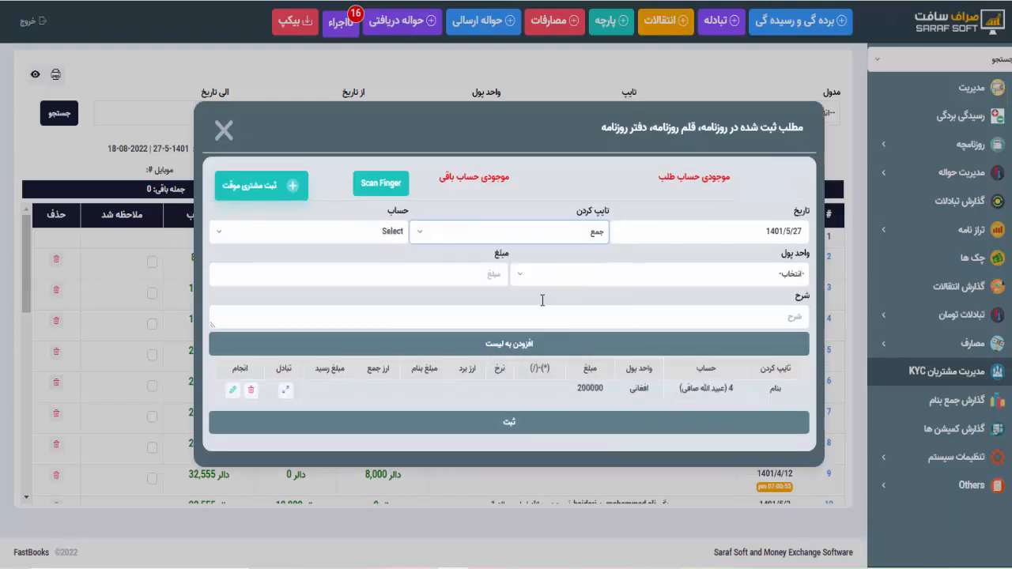
{"action": "left_click", "coordinate": [387, 235]}
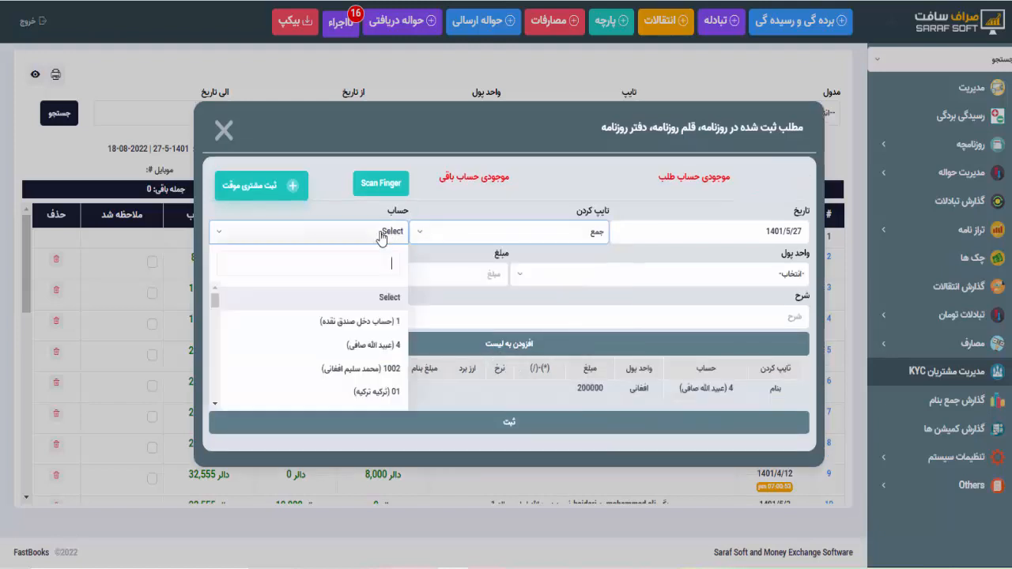
{"action": "left_click", "coordinate": [360, 369]}
{"action": "left_click", "coordinate": [560, 275]}
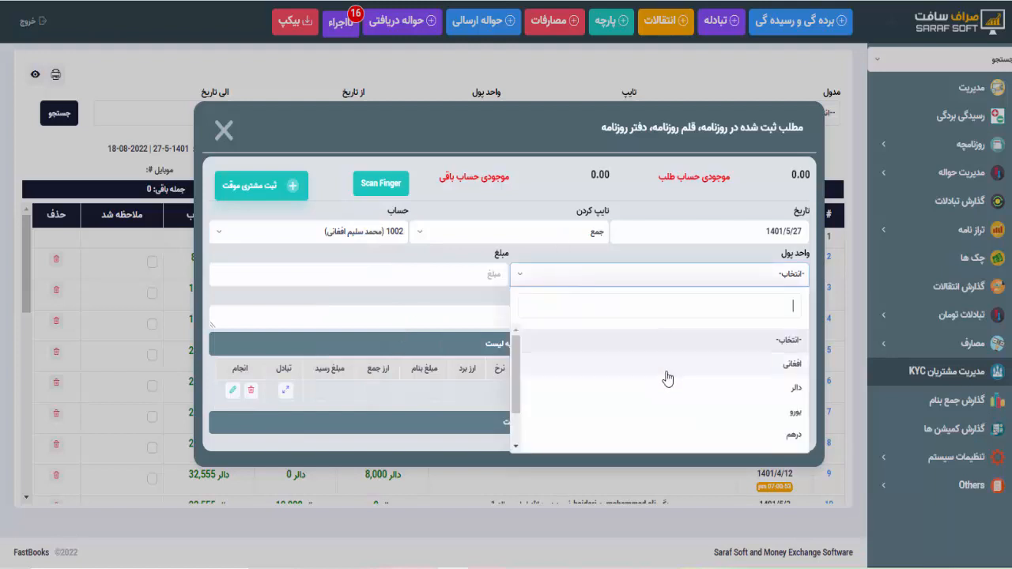
{"action": "left_click", "coordinate": [601, 398]}
{"action": "left_click", "coordinate": [472, 276]}
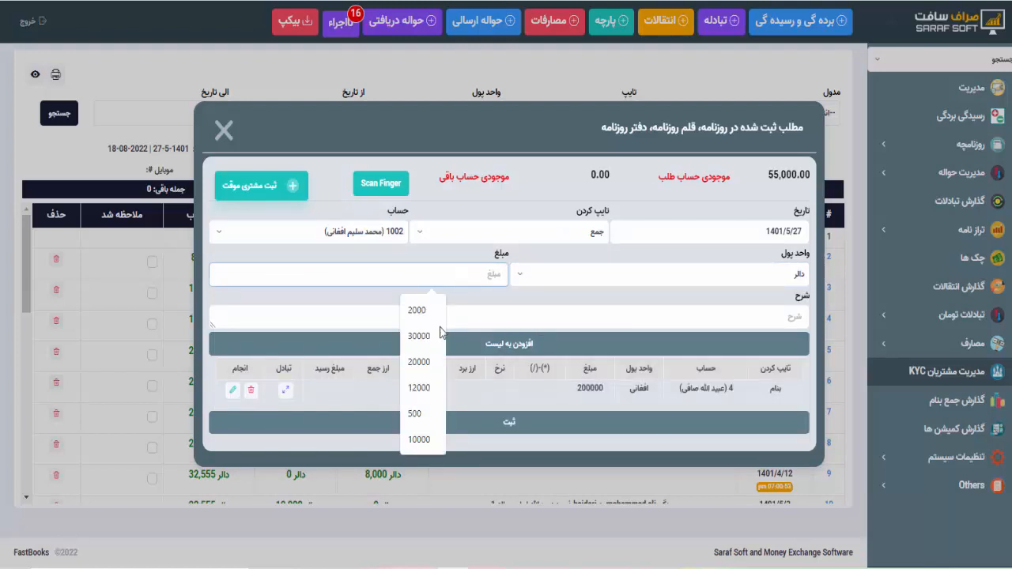
{"action": "left_click", "coordinate": [414, 413]}
{"action": "left_click", "coordinate": [490, 344]}
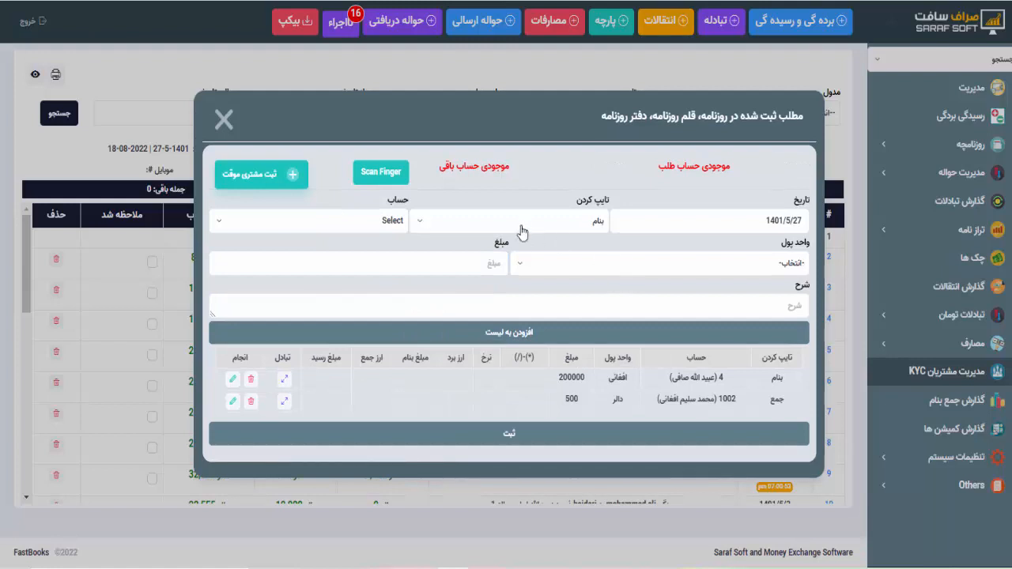
{"action": "left_click", "coordinate": [521, 231]}
- Add a جمع line of 30000 کالدار for a third customer's account
{"action": "left_click", "coordinate": [481, 315]}
{"action": "left_click", "coordinate": [380, 229]}
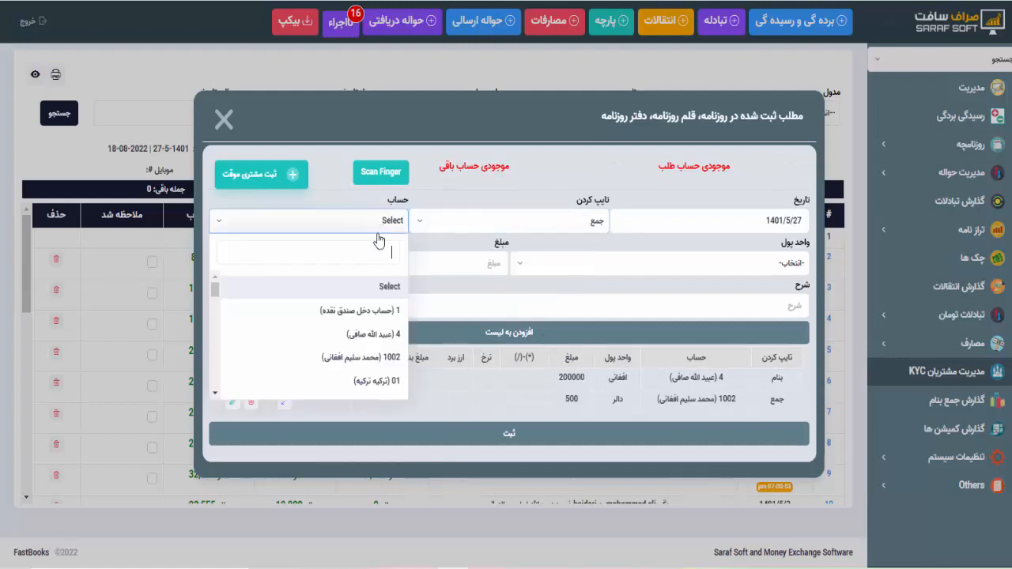
{"action": "scroll", "coordinate": [371, 332], "scroll_direction": "down", "scroll_amount": 5}
{"action": "left_click", "coordinate": [372, 310]}
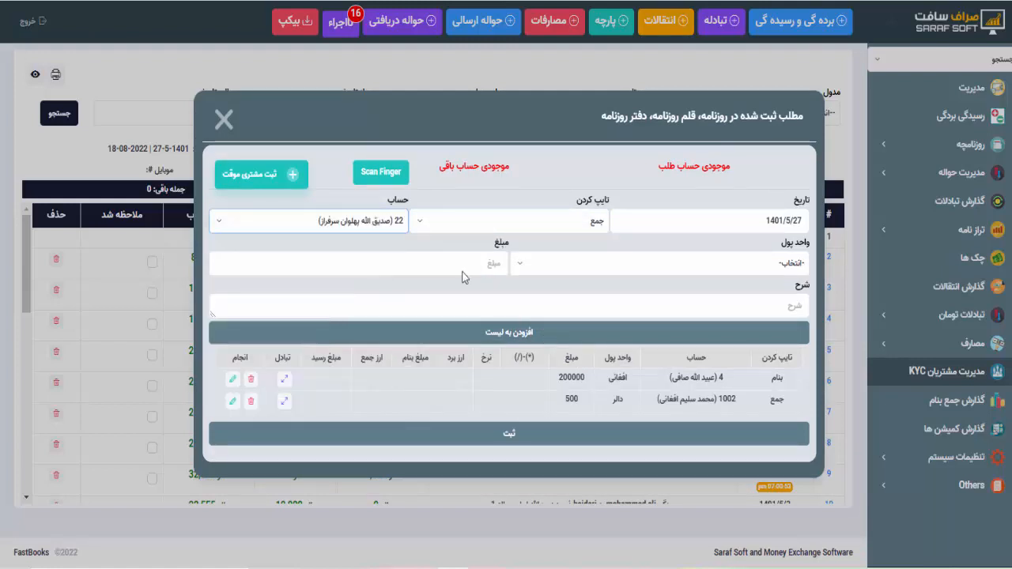
{"action": "left_click", "coordinate": [707, 264]}
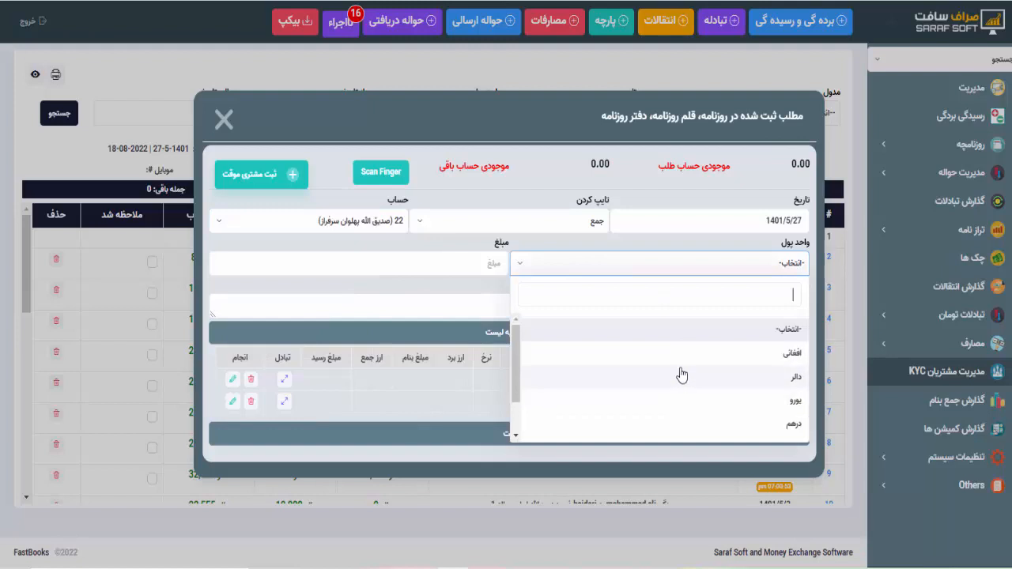
{"action": "scroll", "coordinate": [681, 380], "scroll_direction": "down", "scroll_amount": 2}
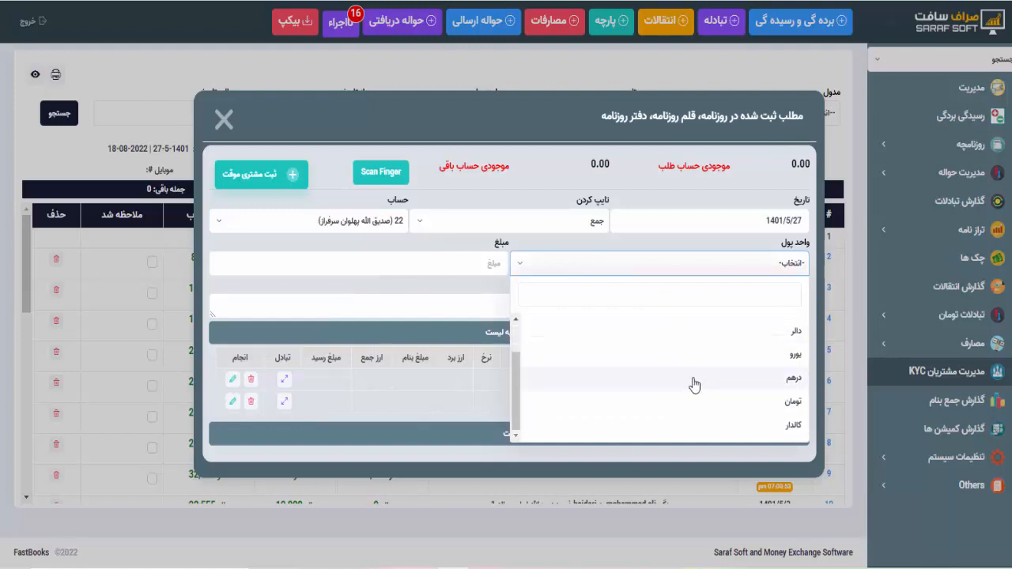
{"action": "left_click", "coordinate": [703, 424]}
{"action": "left_click", "coordinate": [427, 264]}
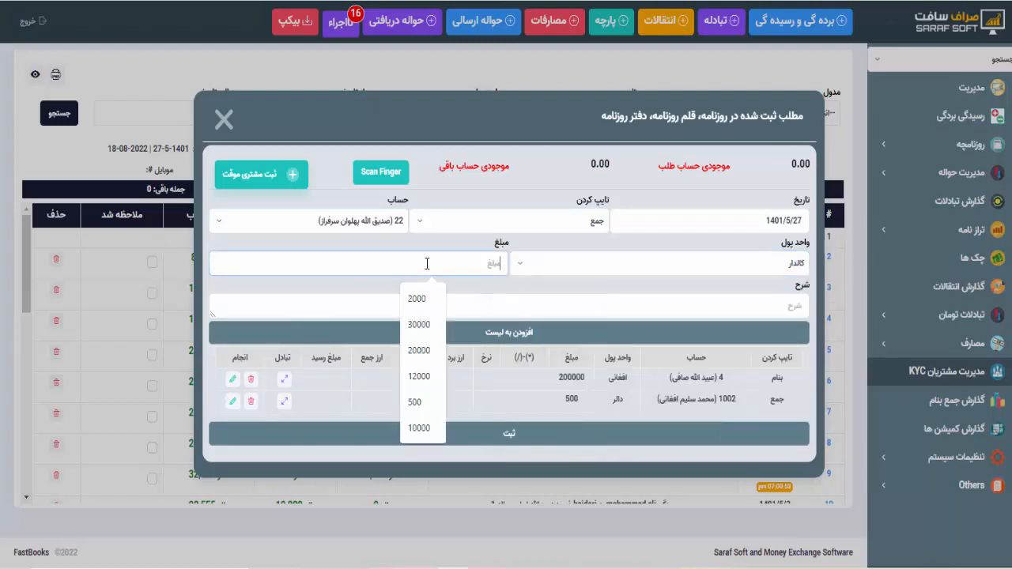
{"action": "left_click", "coordinate": [419, 325]}
{"action": "left_click", "coordinate": [492, 332]}
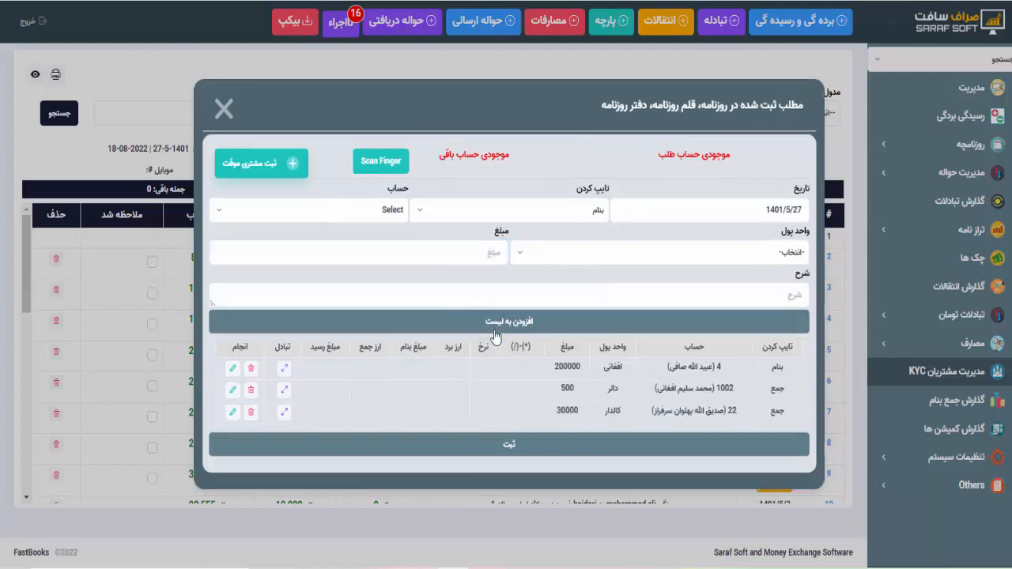
- Add a 2000 یورو جمع line for another customer, then save the four-line entry
{"action": "left_click", "coordinate": [467, 219]}
{"action": "left_click", "coordinate": [537, 303]}
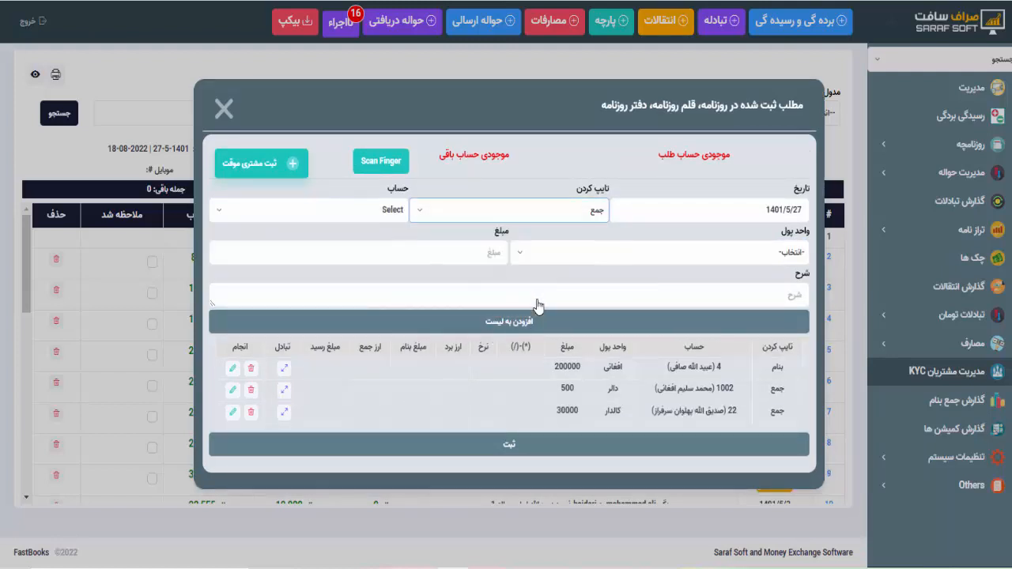
{"action": "left_click", "coordinate": [330, 206]}
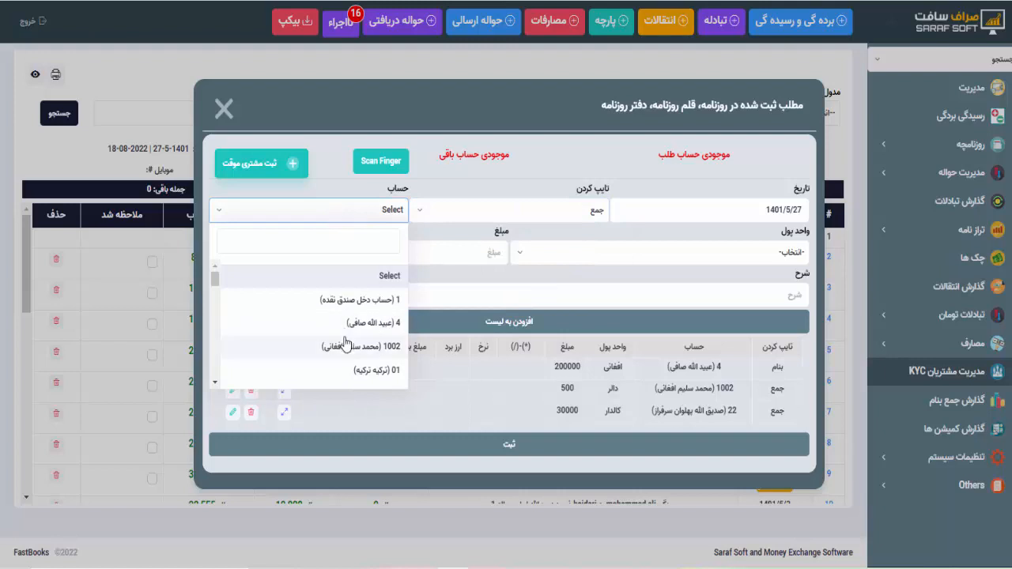
{"action": "scroll", "coordinate": [344, 345], "scroll_direction": "down", "scroll_amount": 2}
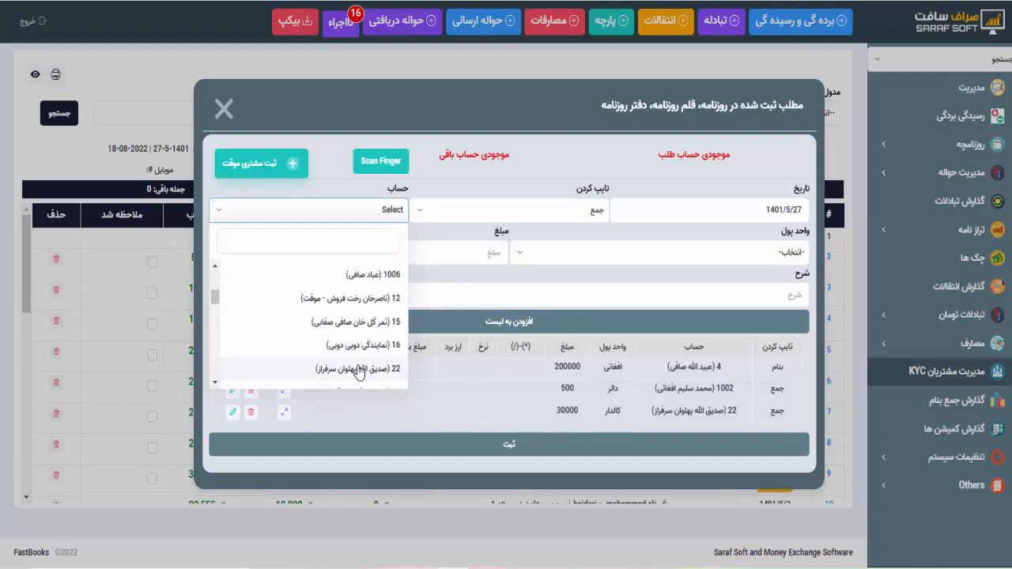
{"action": "left_click", "coordinate": [355, 322]}
{"action": "left_click", "coordinate": [598, 254]}
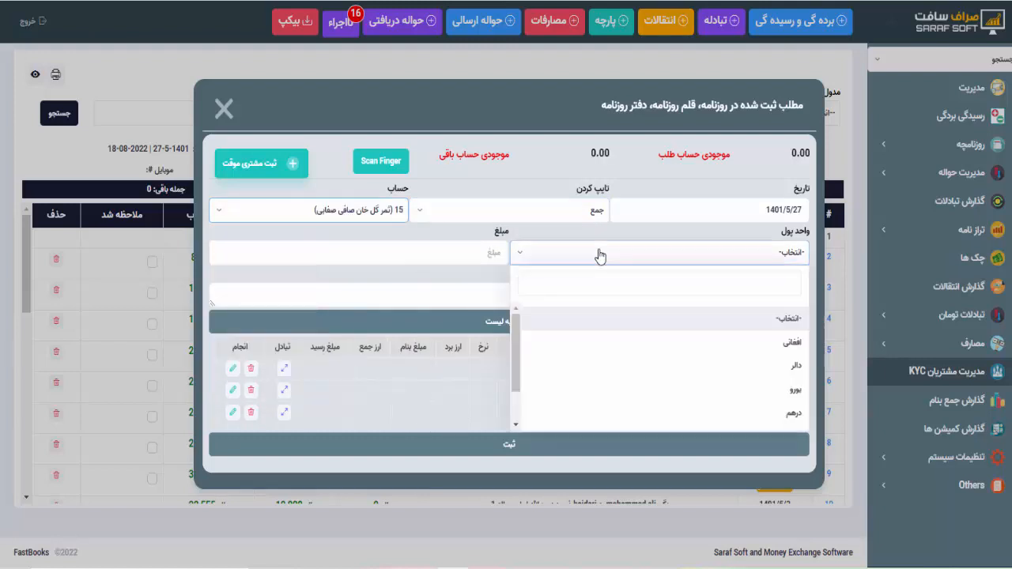
{"action": "left_click", "coordinate": [665, 383]}
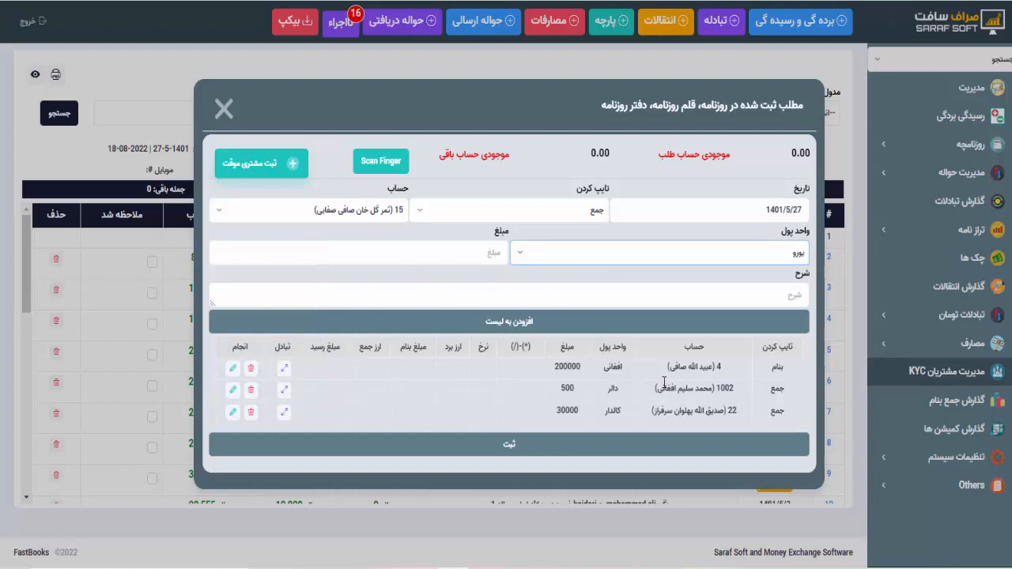
{"action": "left_click", "coordinate": [469, 248]}
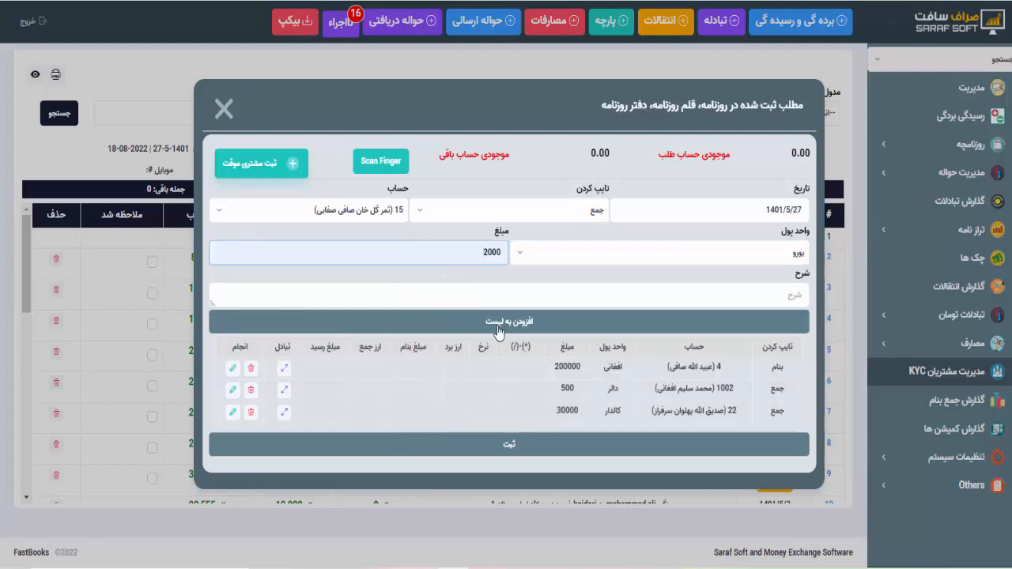
{"action": "left_click", "coordinate": [499, 326]}
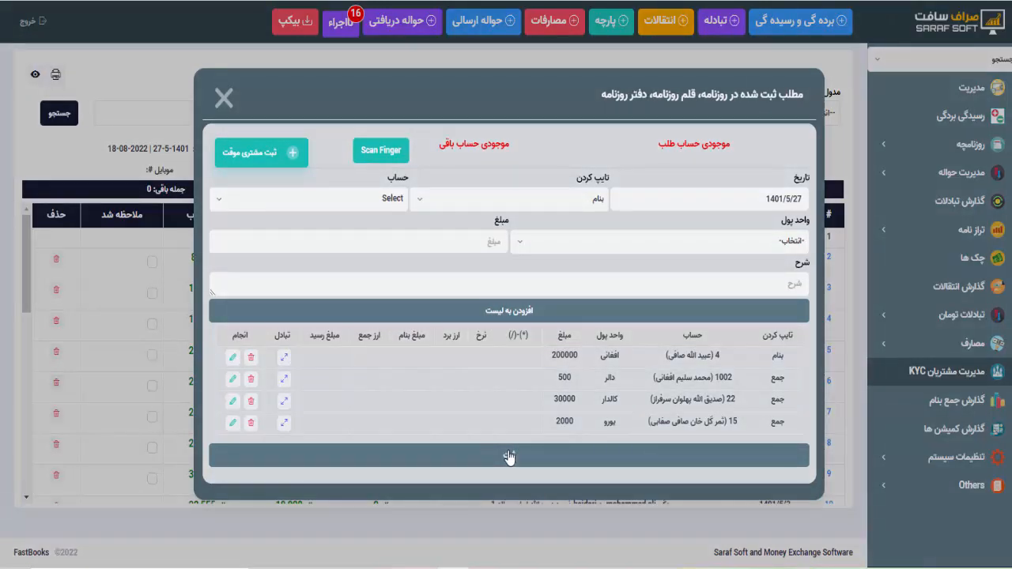
{"action": "left_click", "coordinate": [510, 457]}
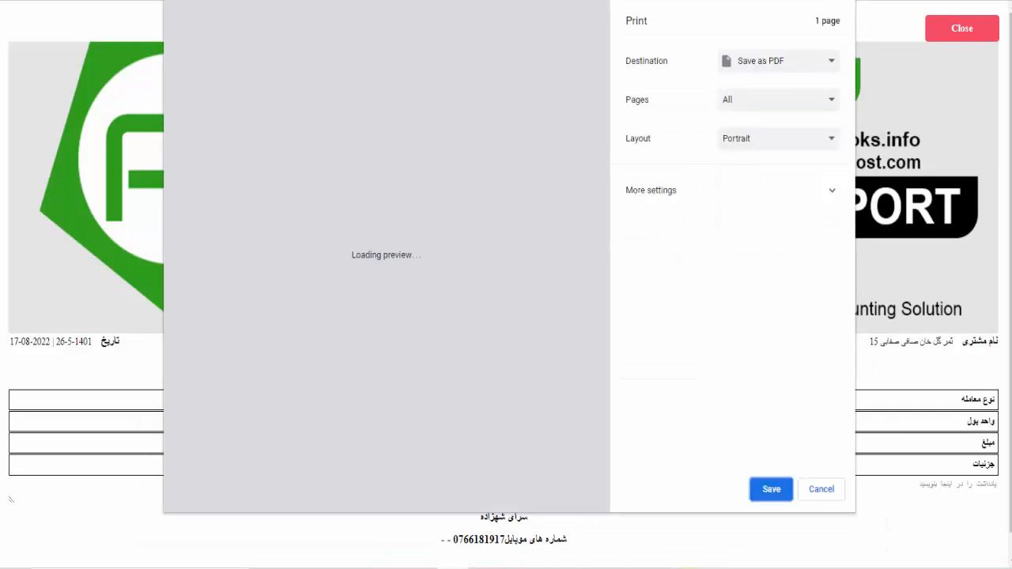
- Skip printing the receipt, close the journal form, and reopen a blank journal entry form
{"action": "left_click", "coordinate": [293, 1]}
{"action": "left_click", "coordinate": [225, 144]}
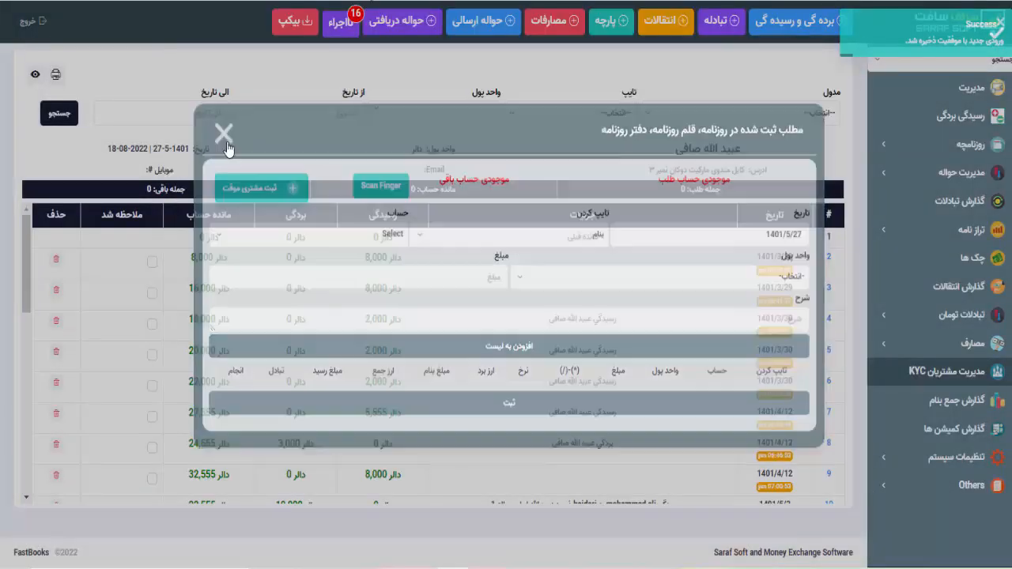
{"action": "left_click", "coordinate": [797, 19]}
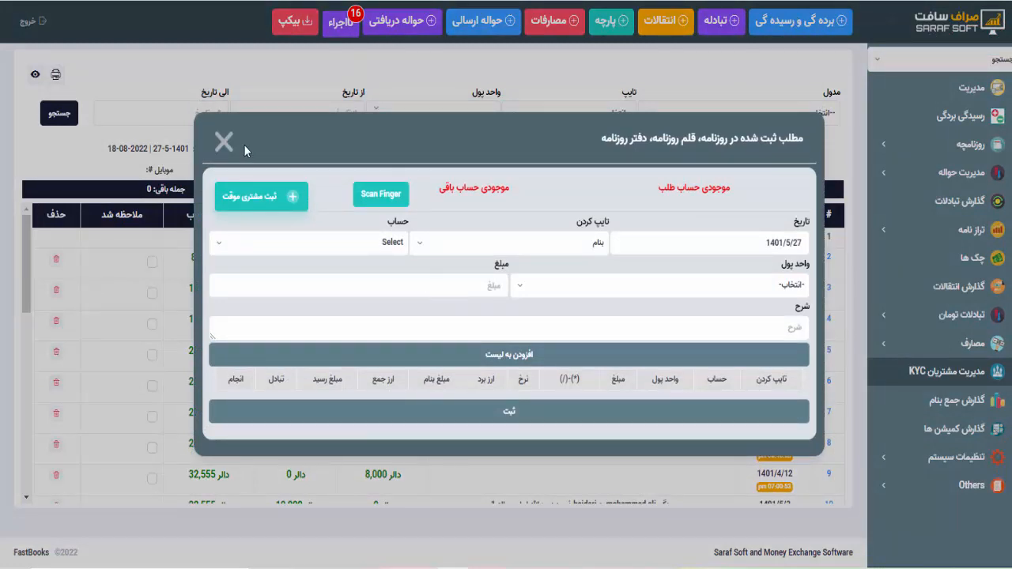
- Record and save a 30000 افغانی جمع deposit for the temporary (موقت) customer, skipping printing
{"action": "left_click", "coordinate": [490, 283]}
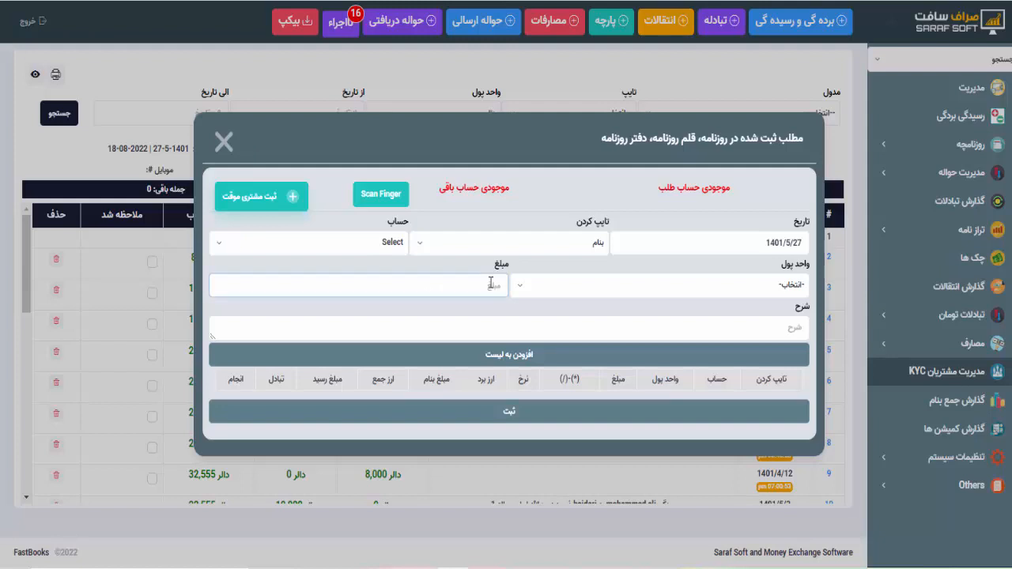
{"action": "left_click", "coordinate": [452, 244]}
{"action": "left_click", "coordinate": [538, 333]}
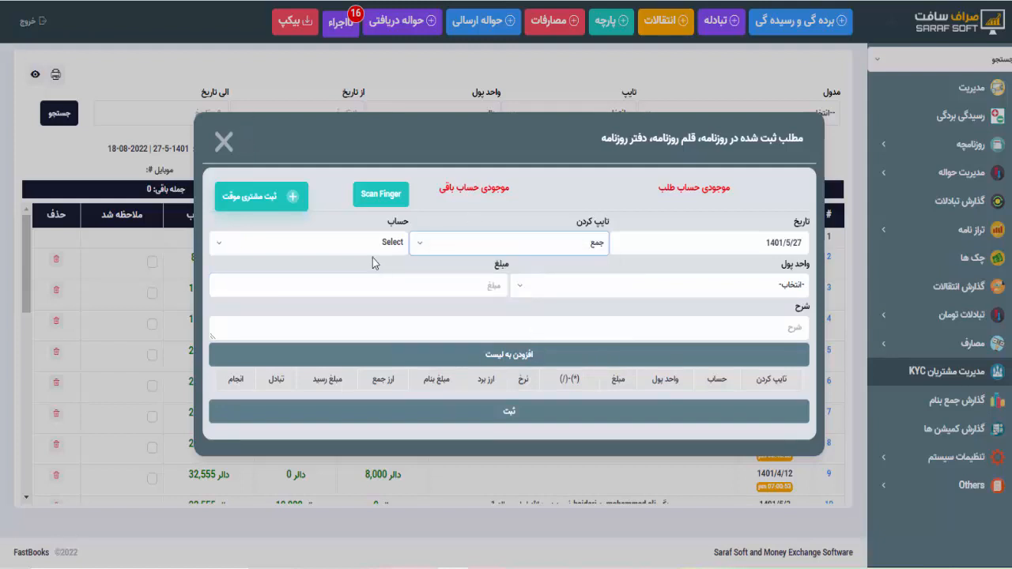
{"action": "left_click", "coordinate": [372, 245]}
{"action": "scroll", "coordinate": [363, 412], "scroll_direction": "down", "scroll_amount": 3}
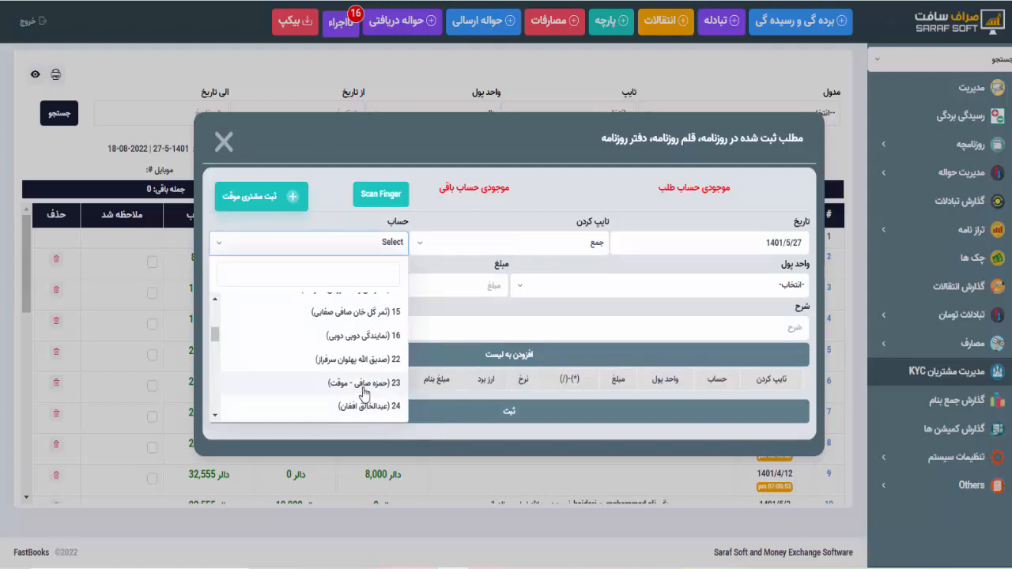
{"action": "left_click", "coordinate": [362, 383]}
{"action": "left_click", "coordinate": [599, 289]}
{"action": "left_click", "coordinate": [711, 383]}
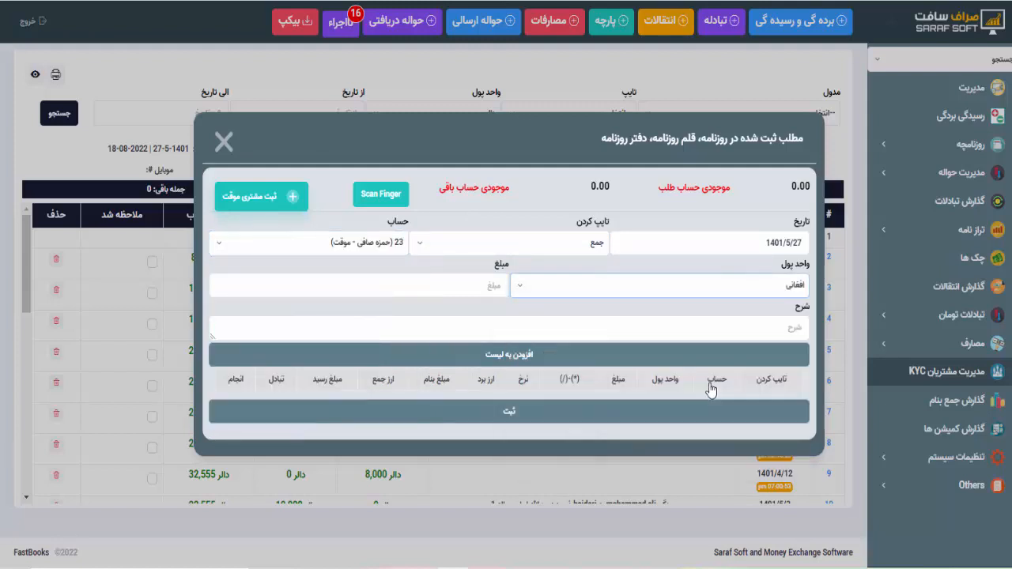
{"action": "left_click", "coordinate": [431, 286]}
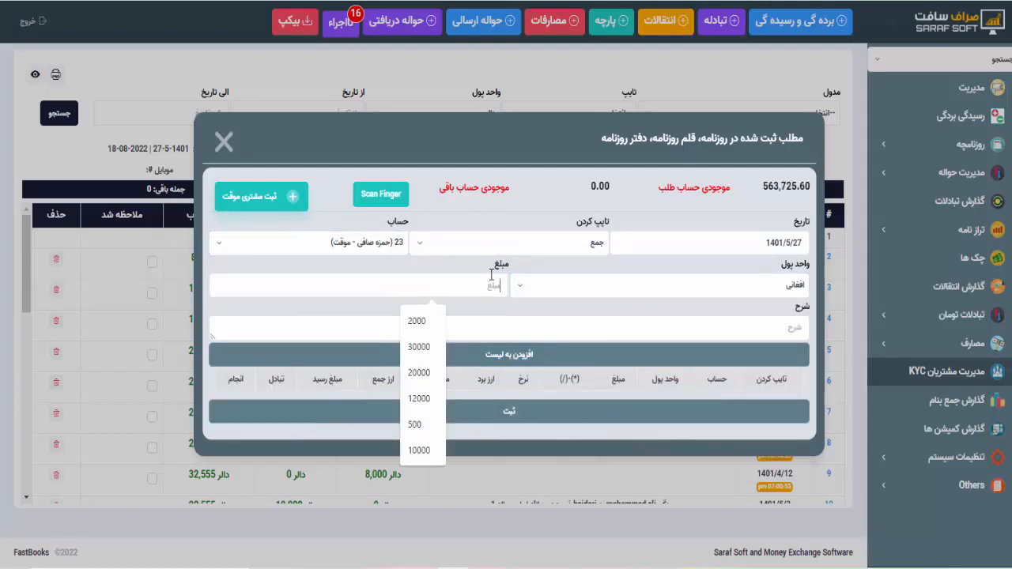
{"action": "left_click", "coordinate": [431, 348]}
{"action": "left_click", "coordinate": [516, 361]}
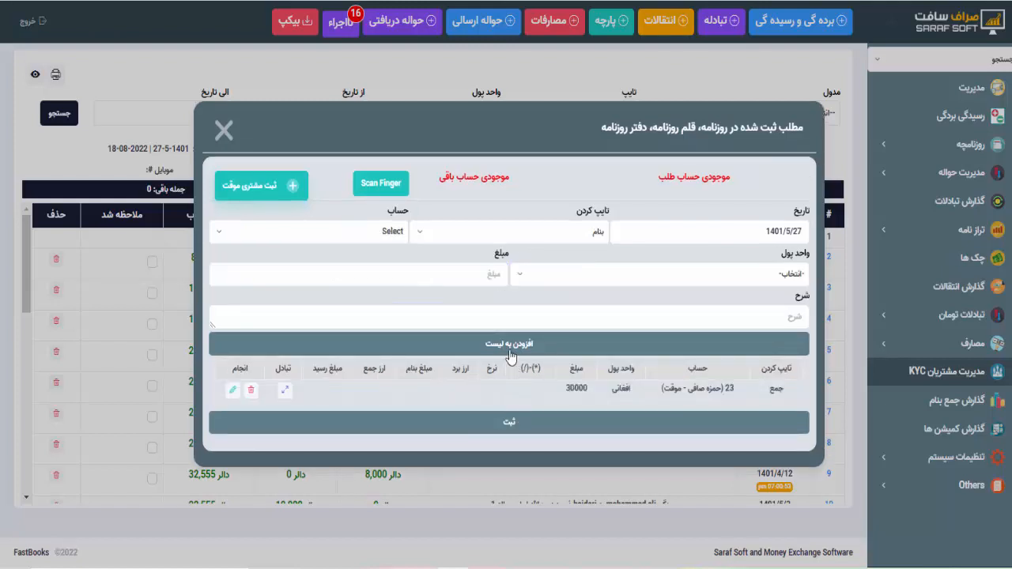
{"action": "left_click", "coordinate": [509, 426]}
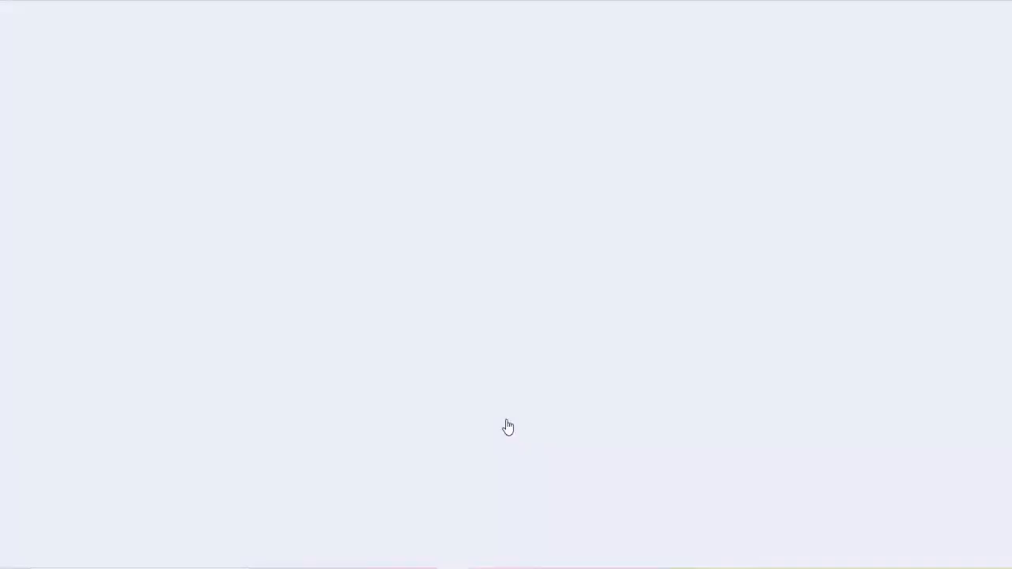
{"action": "key", "text": "Escape"}
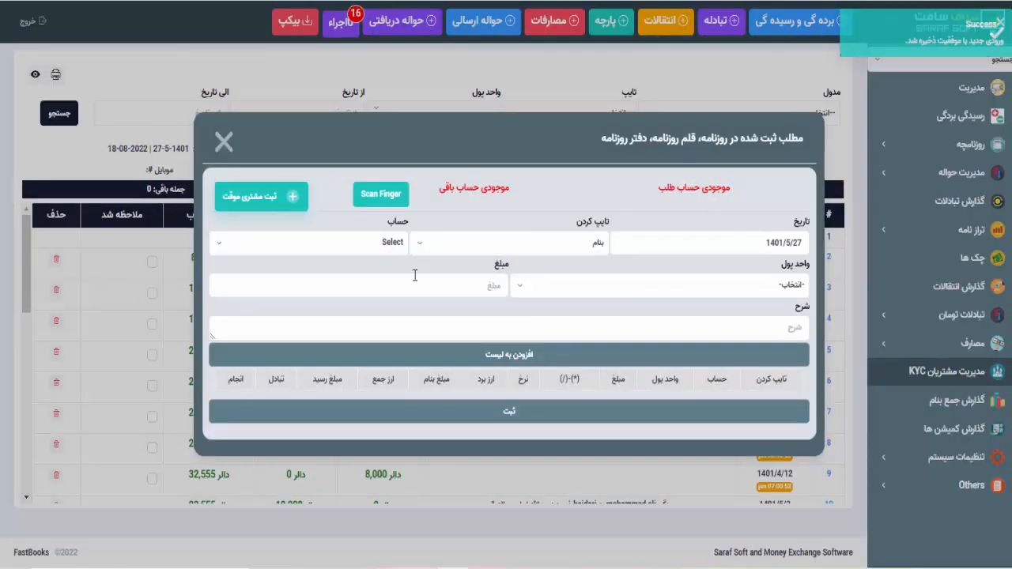
- Set up a بنام line for regular customer account 1002 in یورو, showing balance -300.00
{"action": "left_click", "coordinate": [475, 252]}
{"action": "left_click", "coordinate": [475, 251]}
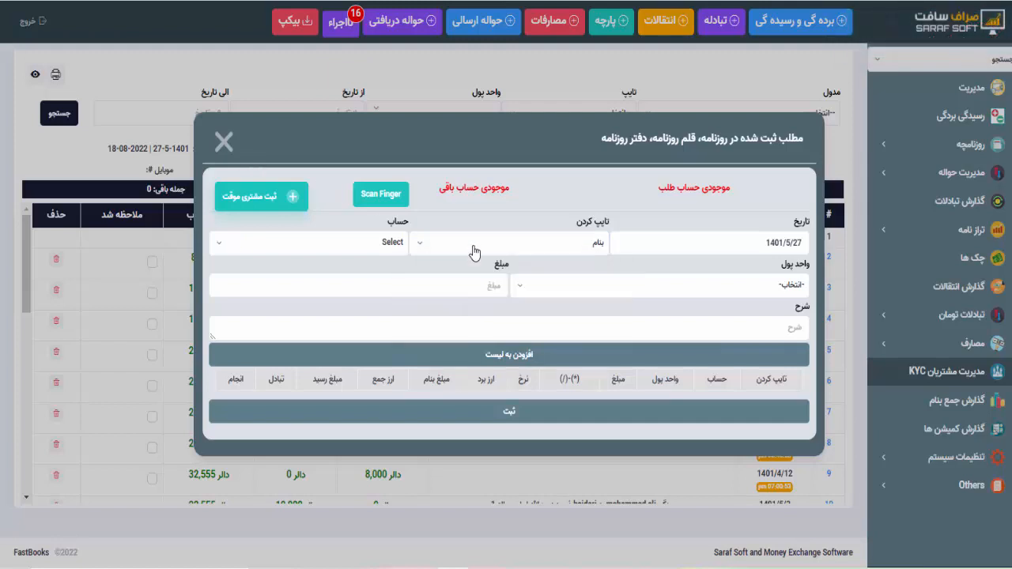
{"action": "left_click", "coordinate": [394, 244]}
{"action": "left_click", "coordinate": [378, 386]}
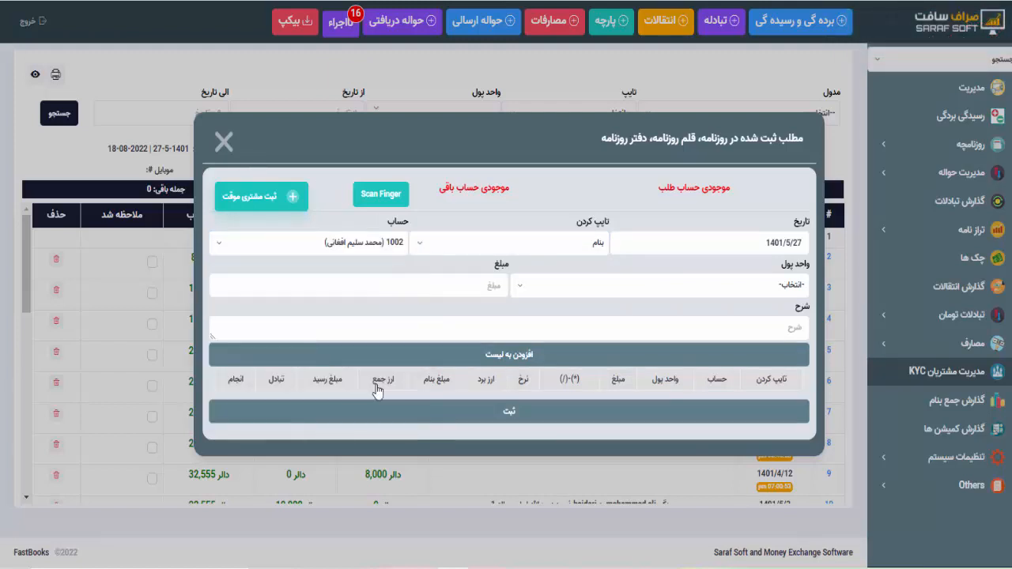
{"action": "left_click", "coordinate": [526, 247]}
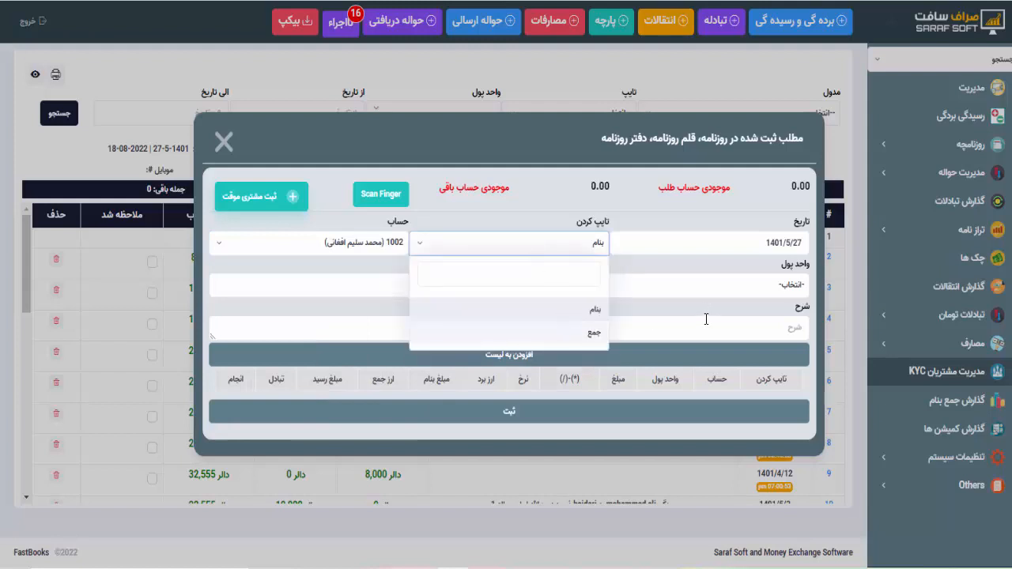
{"action": "left_click", "coordinate": [707, 289]}
{"action": "left_click", "coordinate": [751, 385]}
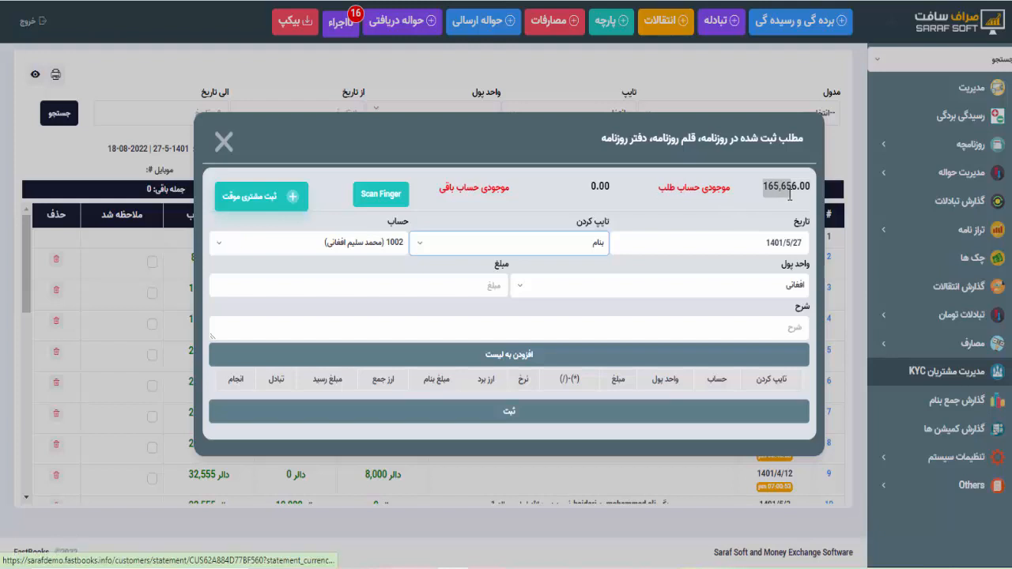
{"action": "left_click", "coordinate": [757, 289]}
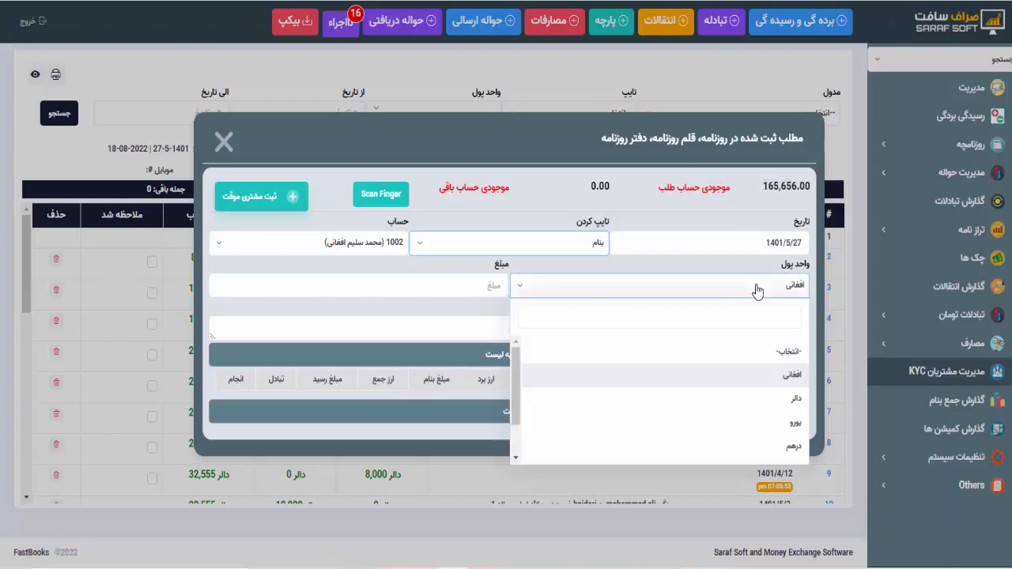
{"action": "left_click", "coordinate": [766, 429]}
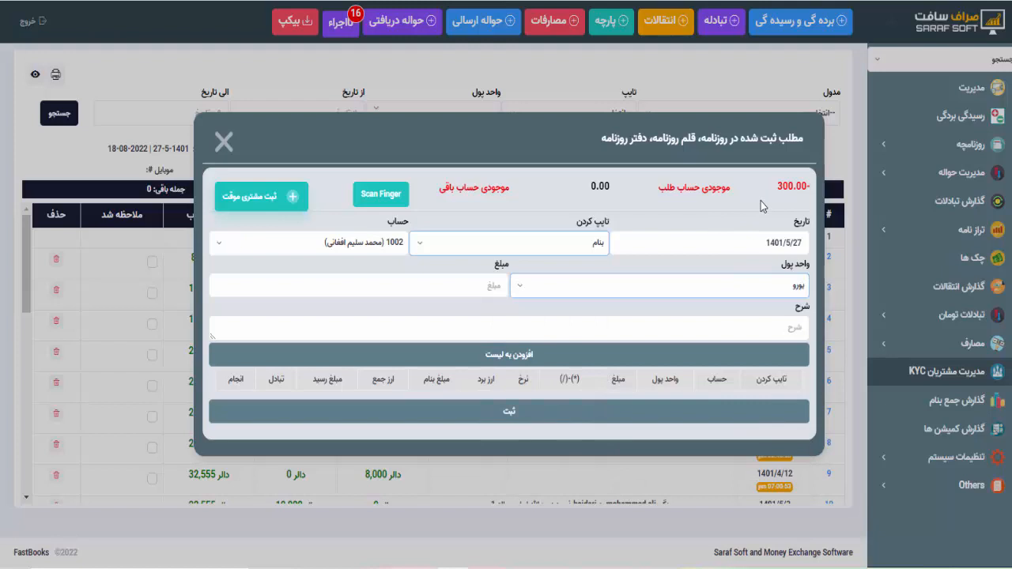
{"action": "left_click", "coordinate": [275, 204]}
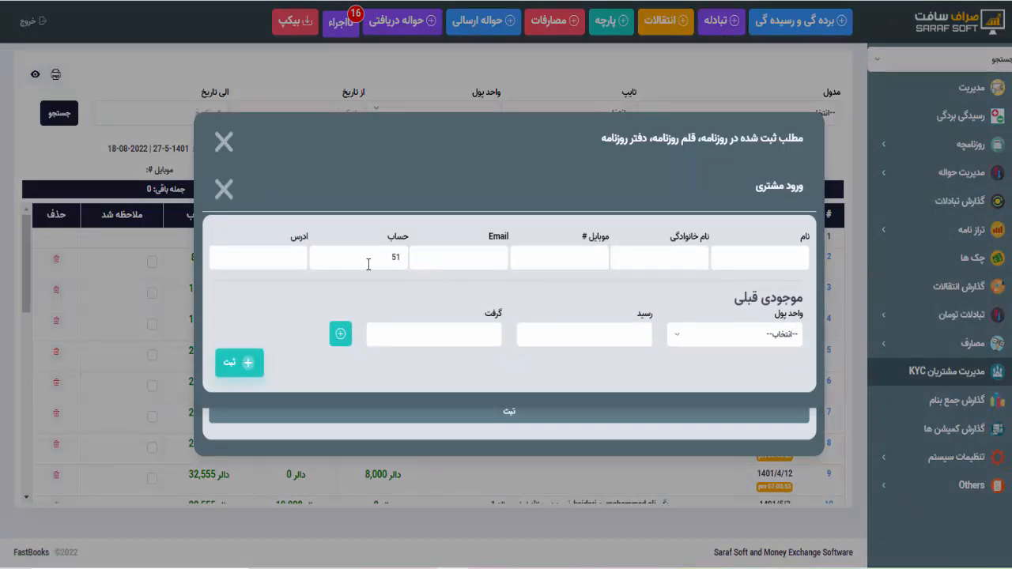
{"action": "left_click", "coordinate": [726, 342]}
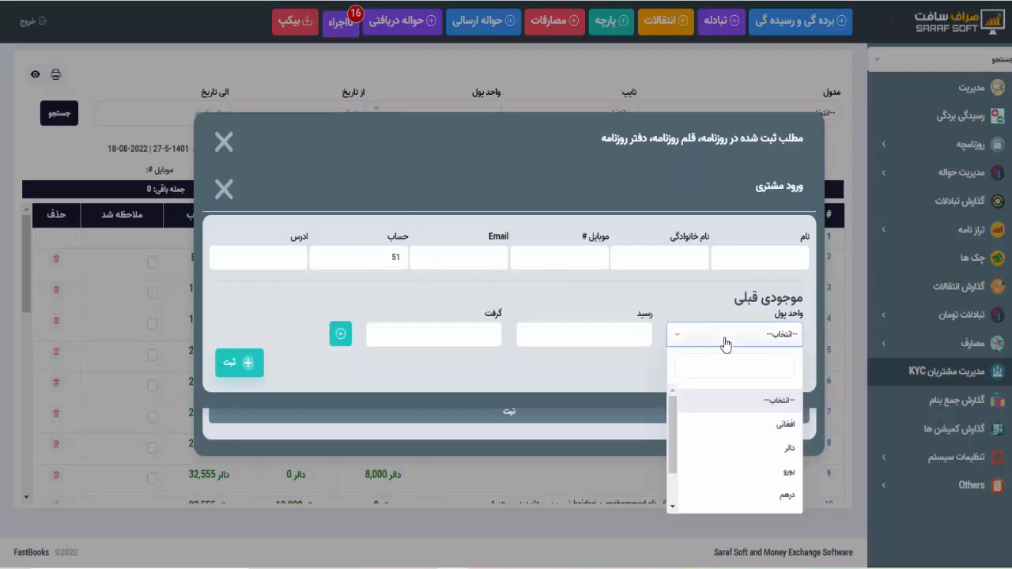
{"action": "left_click", "coordinate": [679, 317]}
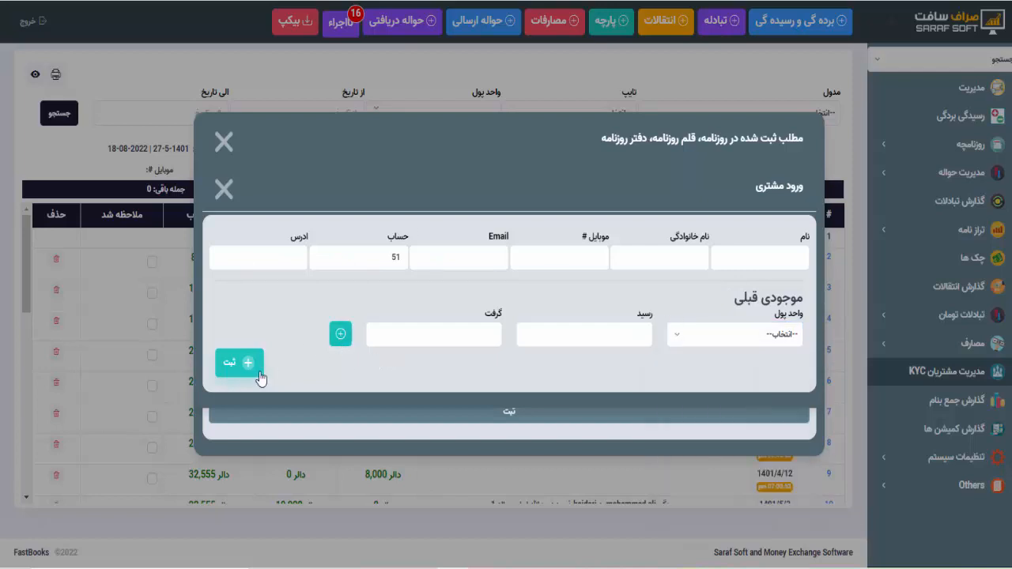
{"action": "left_click", "coordinate": [225, 194]}
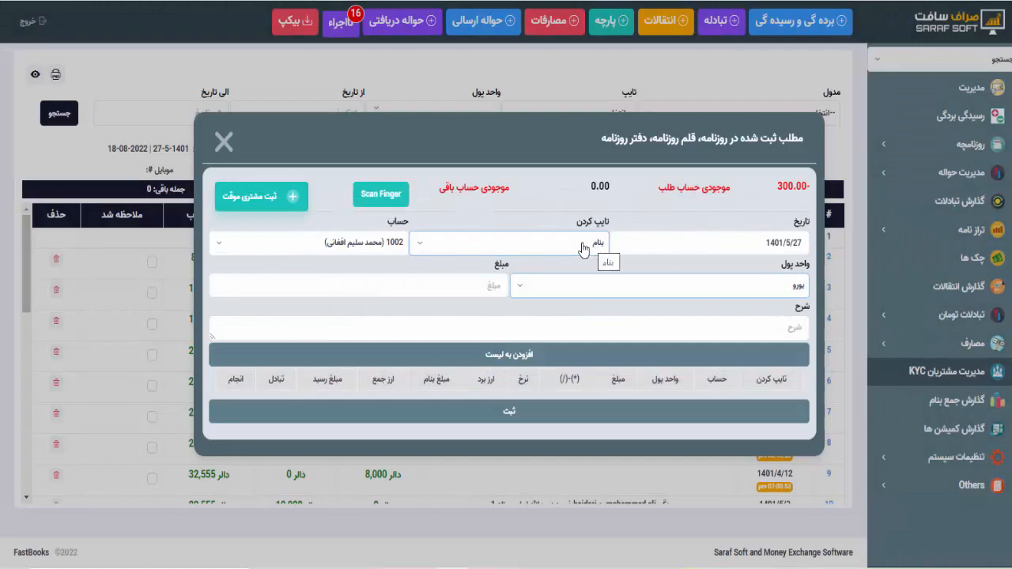
- Keep account 1002 and close the journal entry form twice without recording an entry
{"action": "left_click", "coordinate": [351, 245]}
{"action": "left_click", "coordinate": [351, 247]}
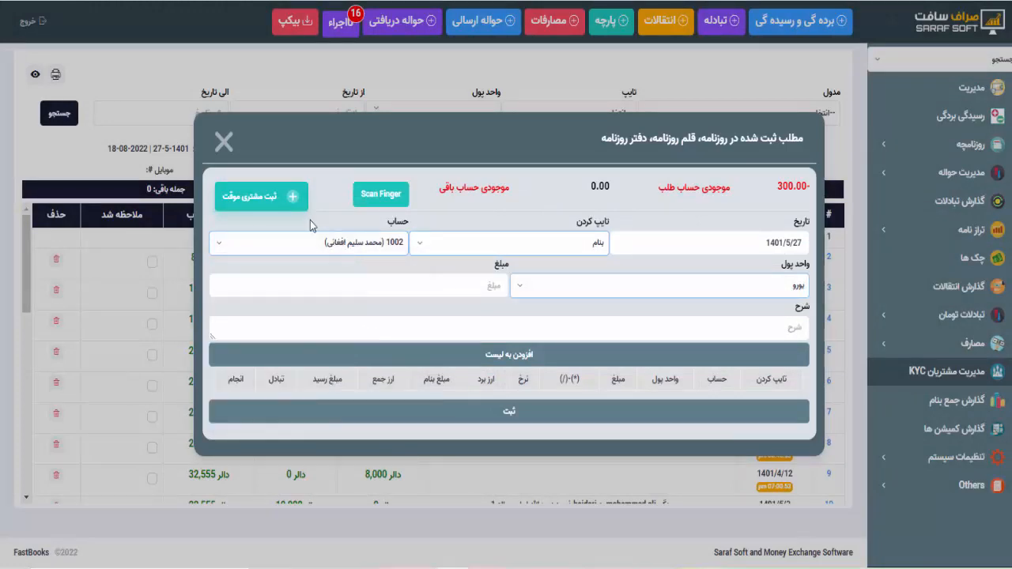
{"action": "left_click", "coordinate": [224, 142]}
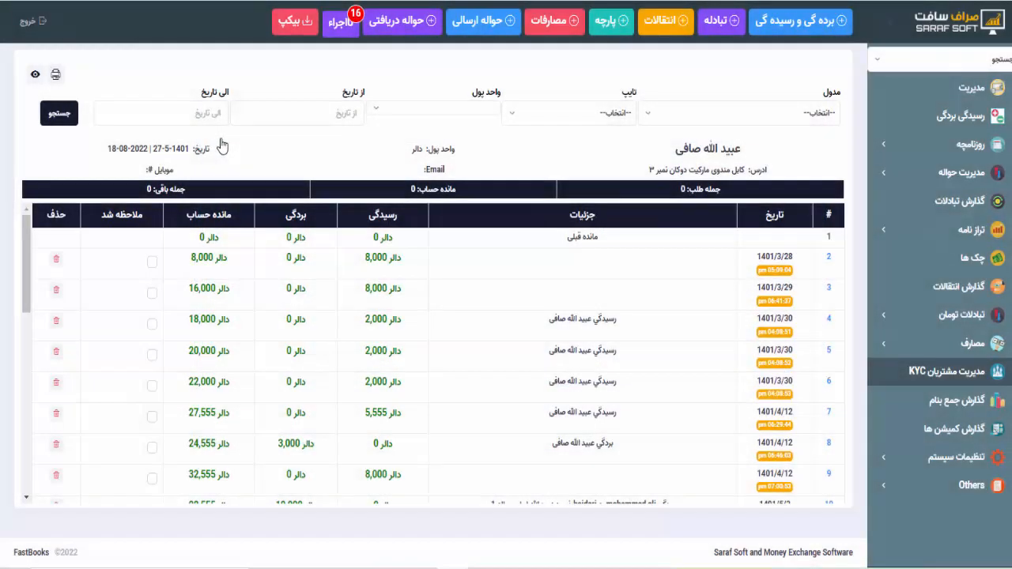
{"action": "left_click", "coordinate": [810, 24]}
{"action": "left_click", "coordinate": [226, 146]}
- Open the journal entries list and try its start and end date calendars
{"action": "left_click", "coordinate": [973, 125]}
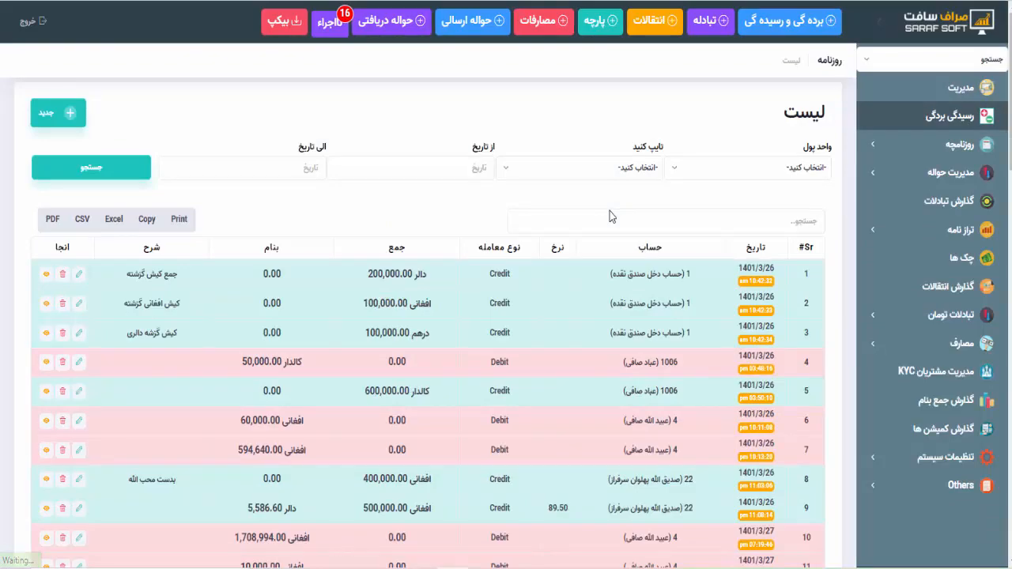
{"action": "scroll", "coordinate": [605, 253], "scroll_direction": "down", "scroll_amount": 15}
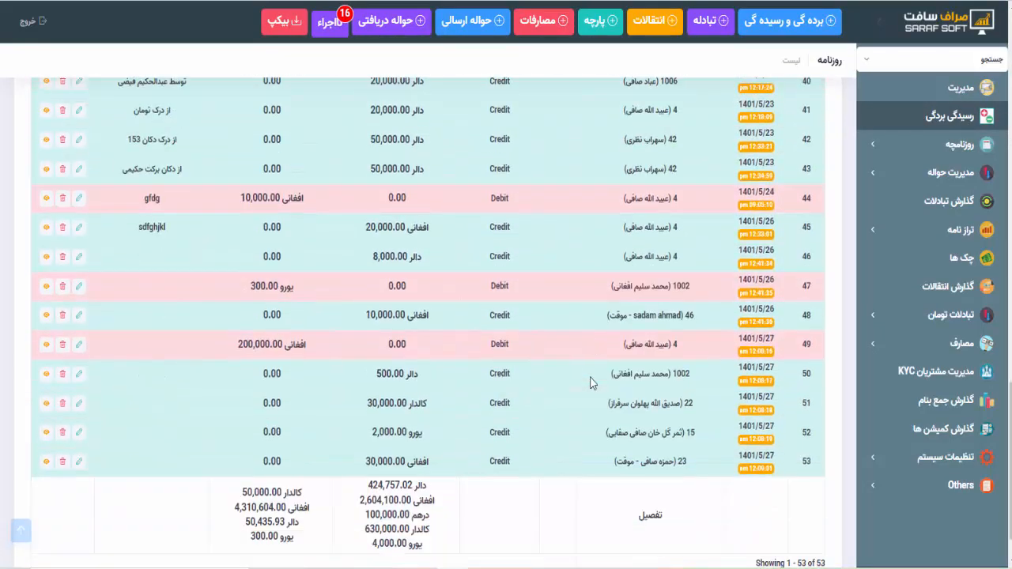
{"action": "scroll", "coordinate": [592, 384], "scroll_direction": "down", "scroll_amount": 2}
{"action": "scroll", "coordinate": [591, 384], "scroll_direction": "up", "scroll_amount": 17}
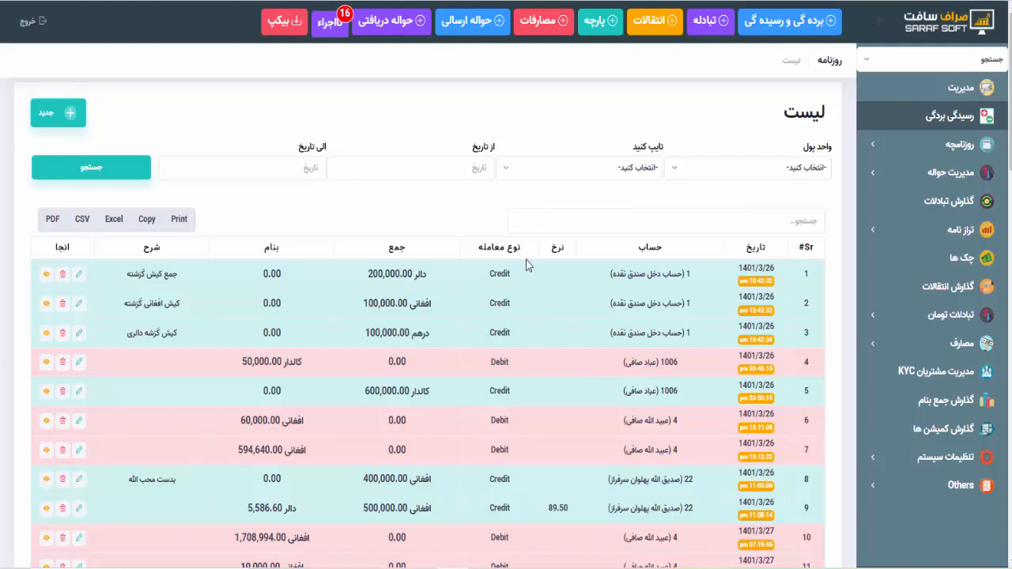
{"action": "left_click", "coordinate": [441, 163]}
{"action": "left_click", "coordinate": [291, 163]}
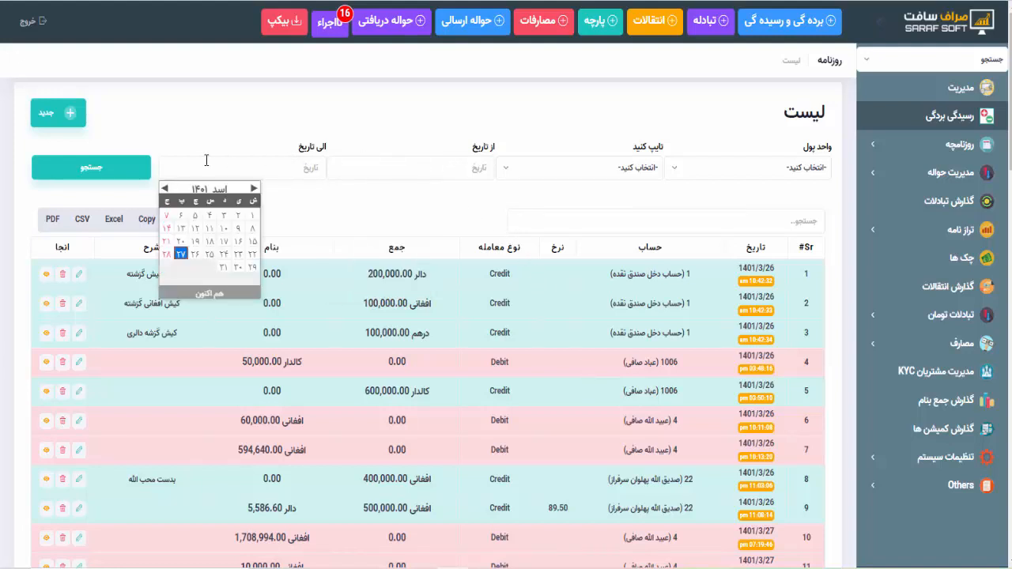
{"action": "left_click", "coordinate": [232, 129]}
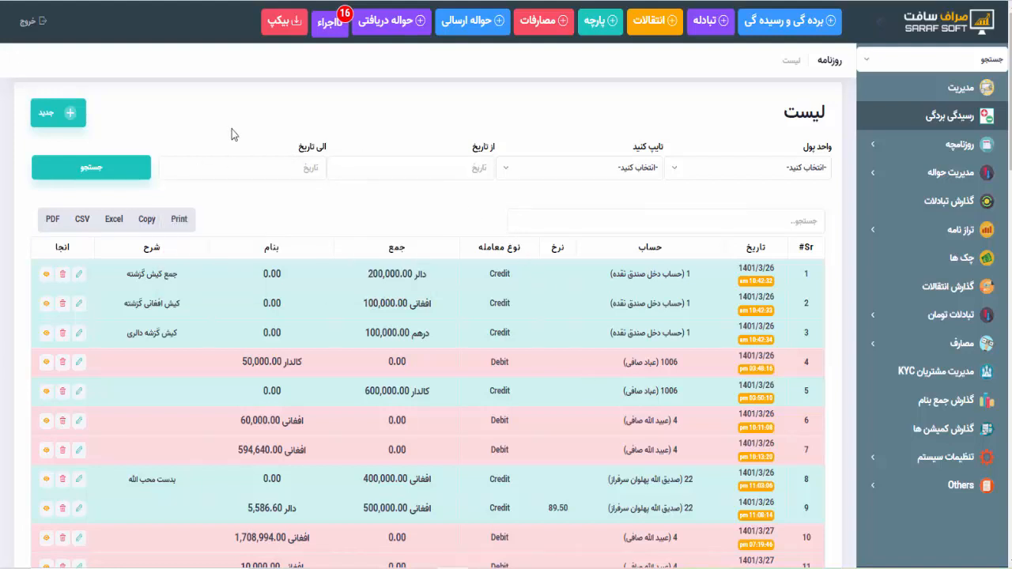
- Filter the journal list to برد entries, reopening the date calendars without choosing dates
{"action": "scroll", "coordinate": [475, 419], "scroll_direction": "down", "scroll_amount": 5}
{"action": "scroll", "coordinate": [474, 419], "scroll_direction": "up", "scroll_amount": 5}
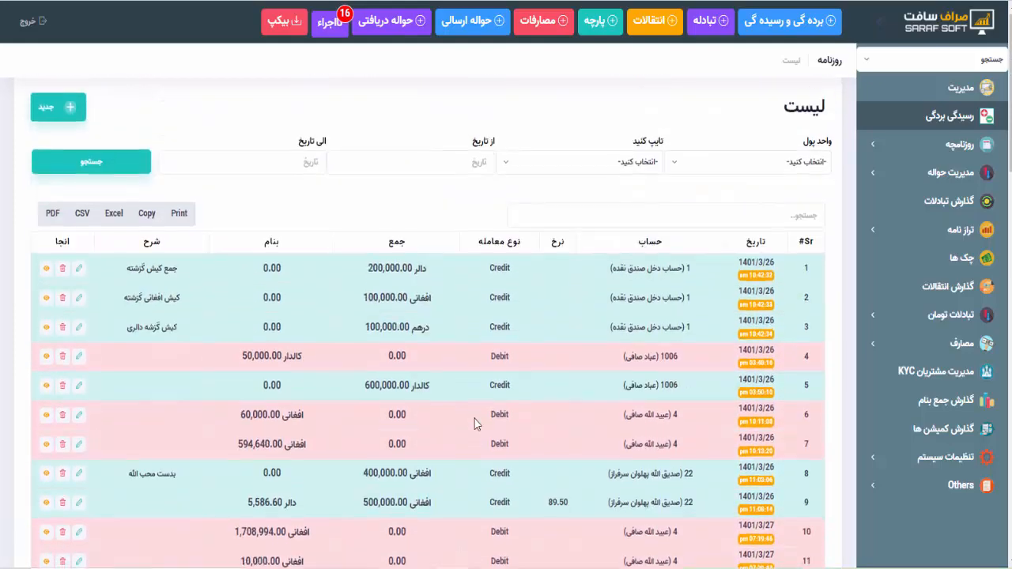
{"action": "left_click", "coordinate": [368, 175]}
{"action": "left_click", "coordinate": [287, 176]}
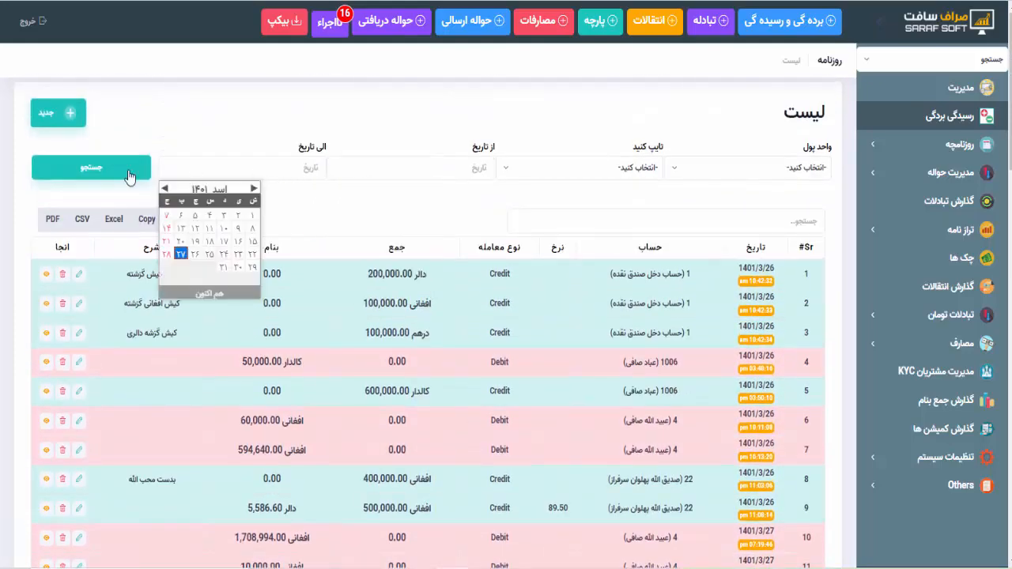
{"action": "left_click", "coordinate": [544, 168]}
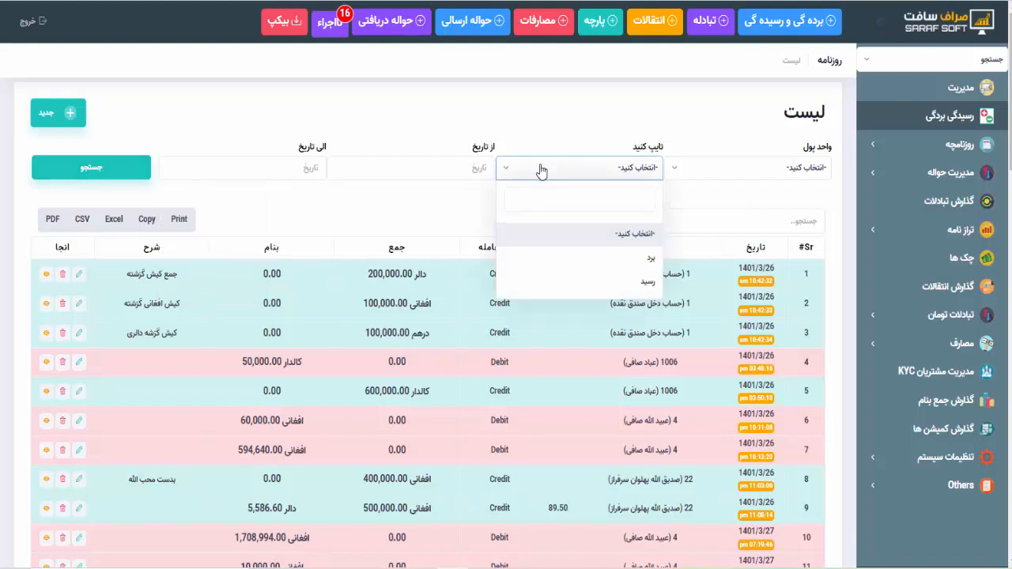
{"action": "left_click", "coordinate": [617, 256]}
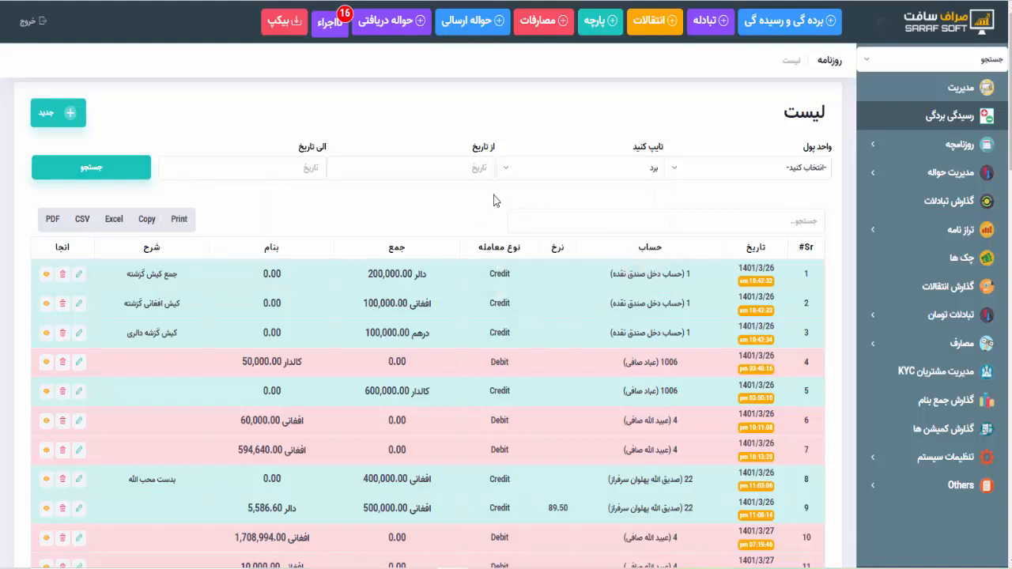
{"action": "left_click", "coordinate": [455, 172]}
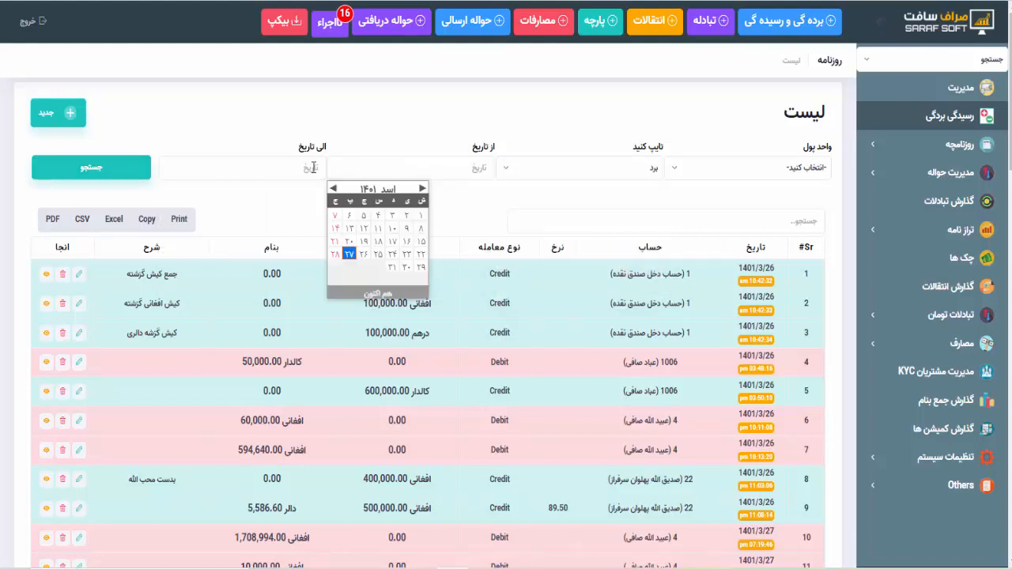
{"action": "left_click", "coordinate": [293, 165]}
{"action": "left_click", "coordinate": [356, 131]}
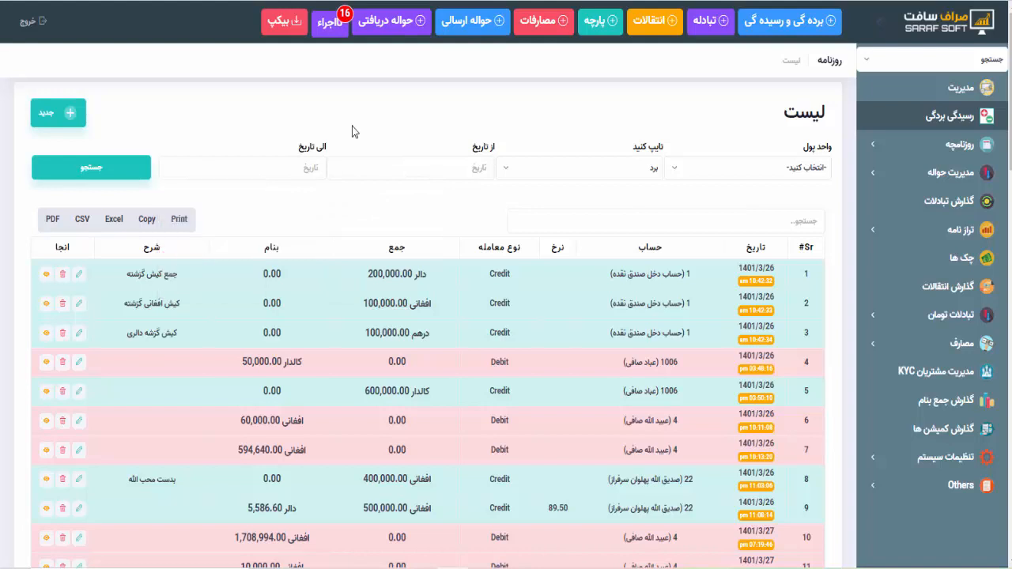
- Switch the entry-type filter to رسید and scroll through the listed entries
{"action": "left_click", "coordinate": [533, 170]}
{"action": "left_click", "coordinate": [596, 288]}
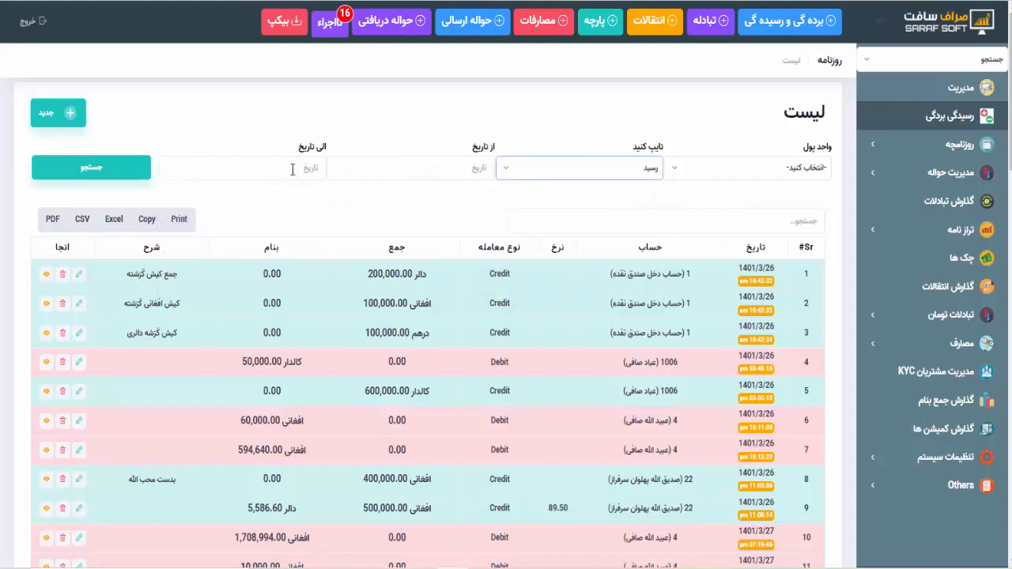
{"action": "scroll", "coordinate": [382, 404], "scroll_direction": "down", "scroll_amount": 7}
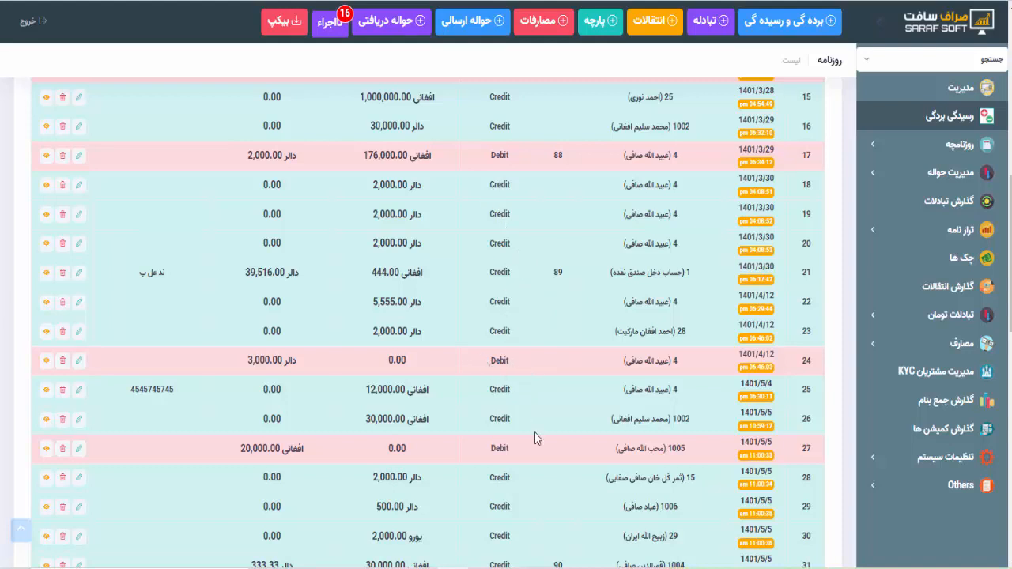
{"action": "scroll", "coordinate": [535, 438], "scroll_direction": "down", "scroll_amount": 8}
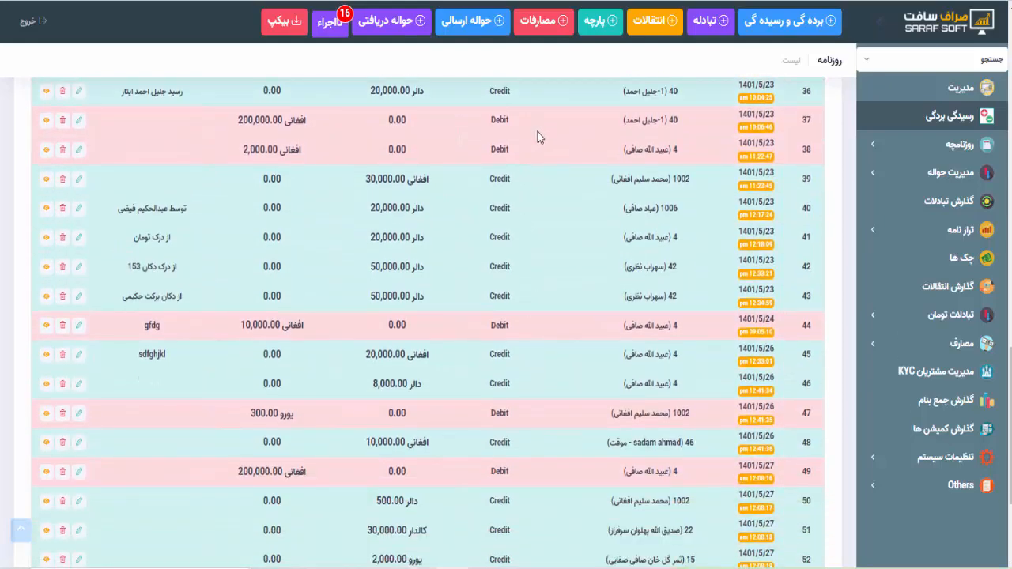
{"action": "scroll", "coordinate": [535, 328], "scroll_direction": "down", "scroll_amount": 3}
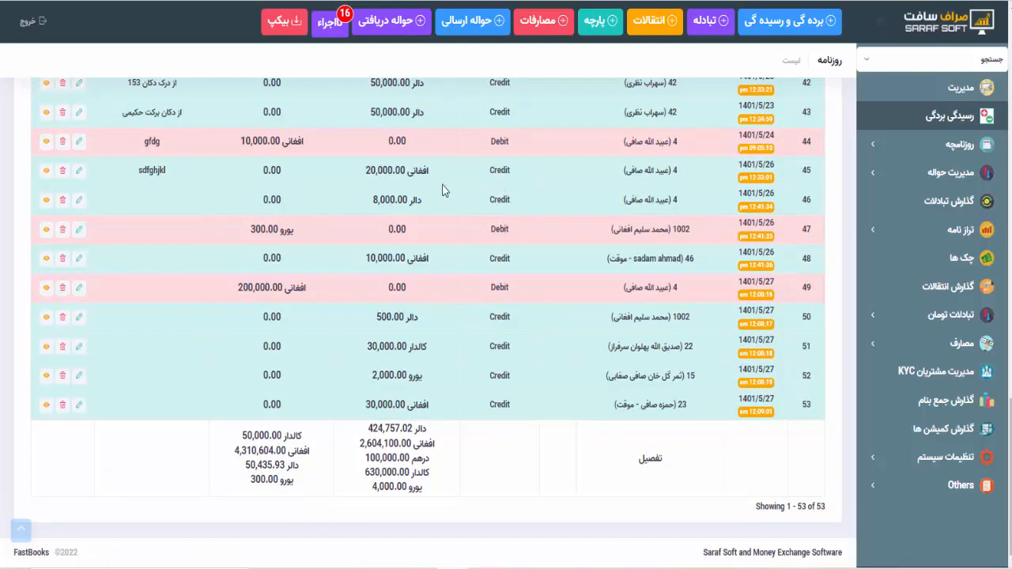
{"action": "scroll", "coordinate": [433, 176], "scroll_direction": "up", "scroll_amount": 10}
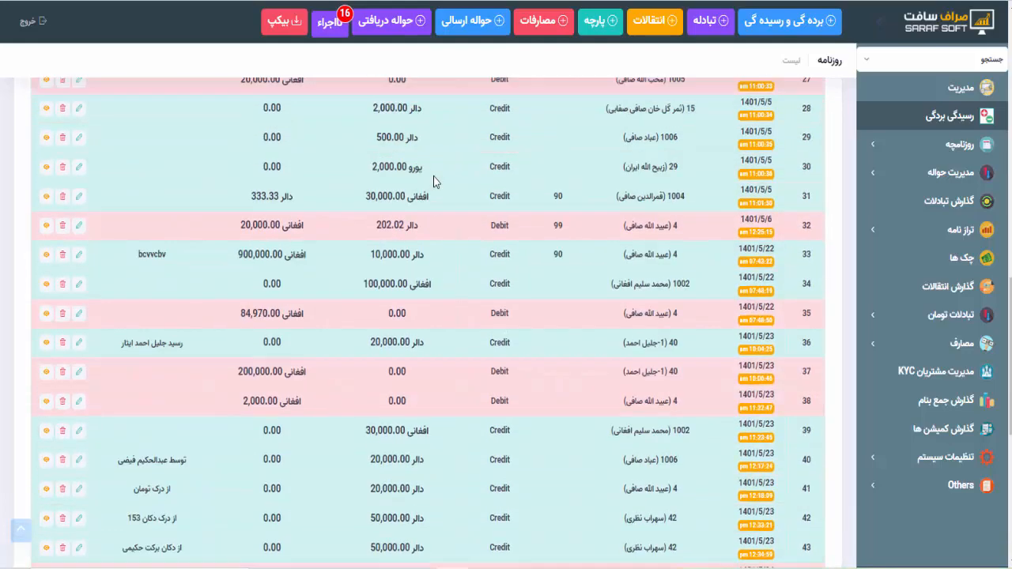
{"action": "scroll", "coordinate": [434, 183], "scroll_direction": "up", "scroll_amount": 6}
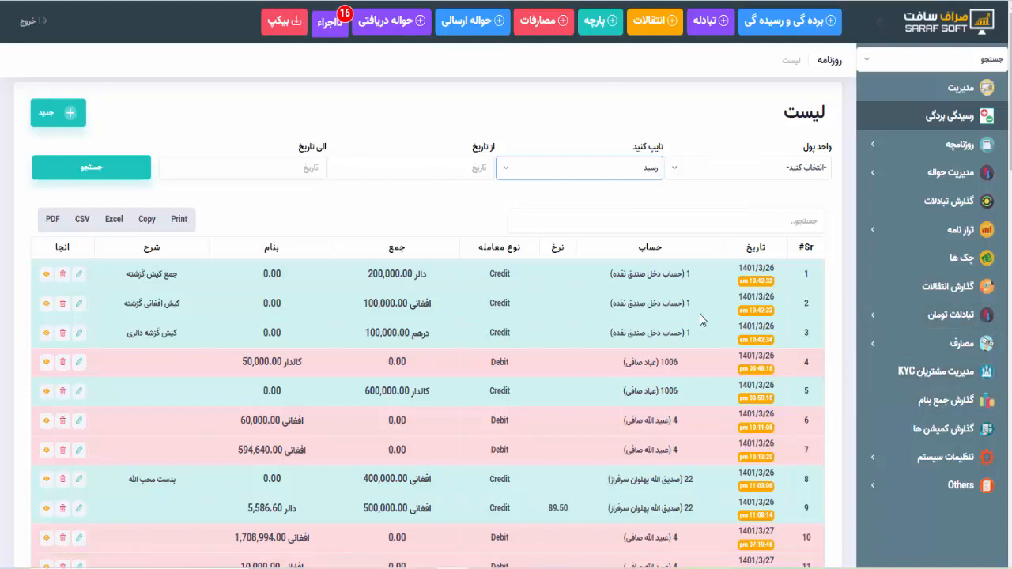
- Open the customer list and filter by مشتریان موقت, then مشتریان دایمی, then همه
{"action": "left_click", "coordinate": [937, 371]}
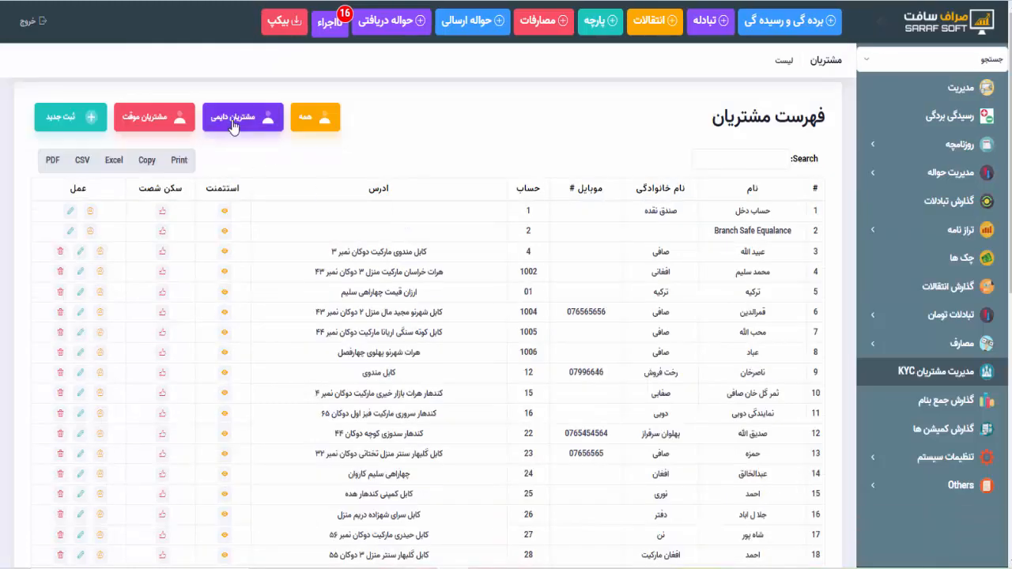
{"action": "left_click", "coordinate": [172, 127]}
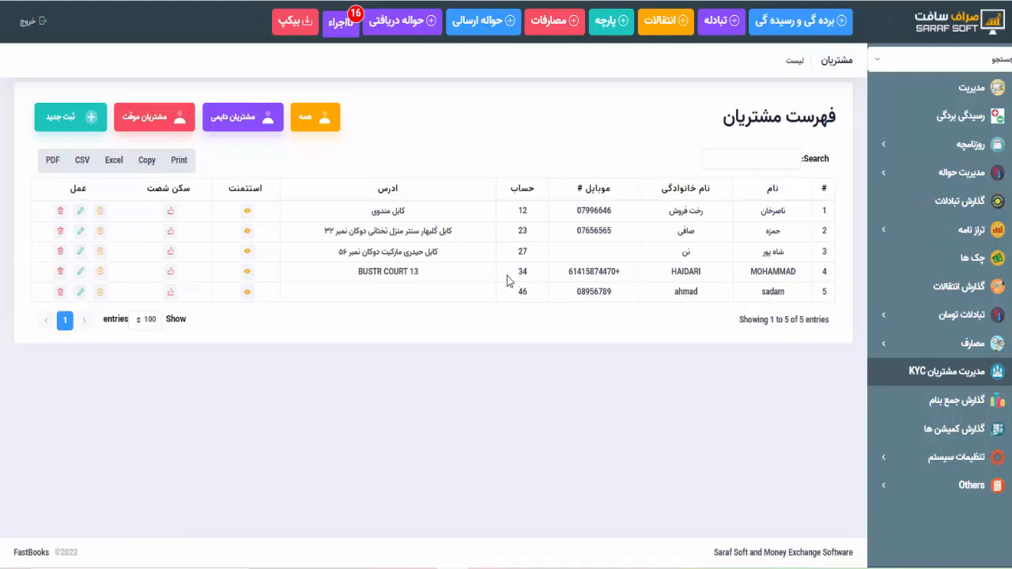
{"action": "left_click", "coordinate": [258, 123]}
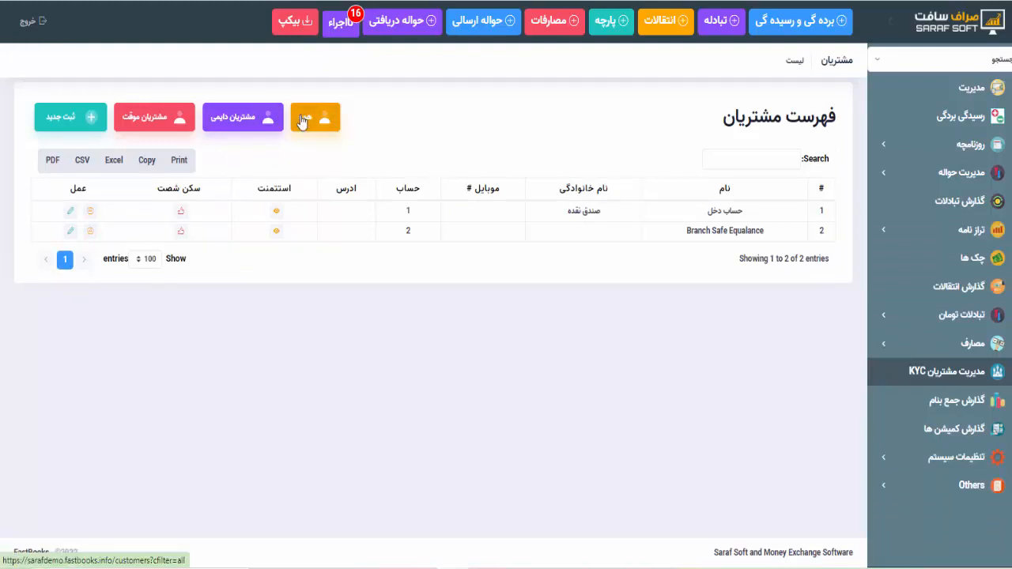
{"action": "left_click", "coordinate": [302, 120]}
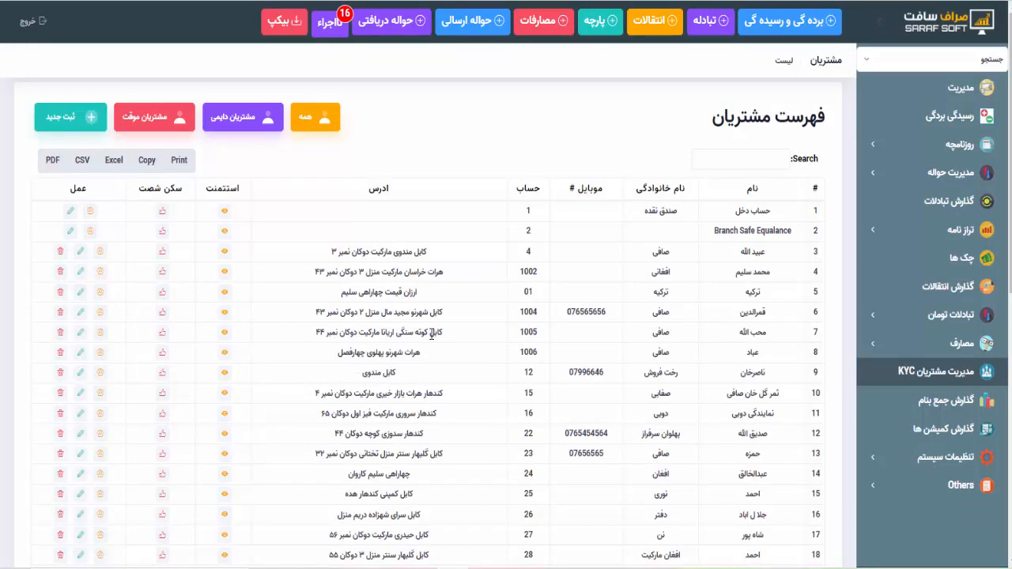
- Dismiss the journal entry form and open روز نامچه 1 under the روزنامچه section
{"action": "left_click", "coordinate": [769, 28]}
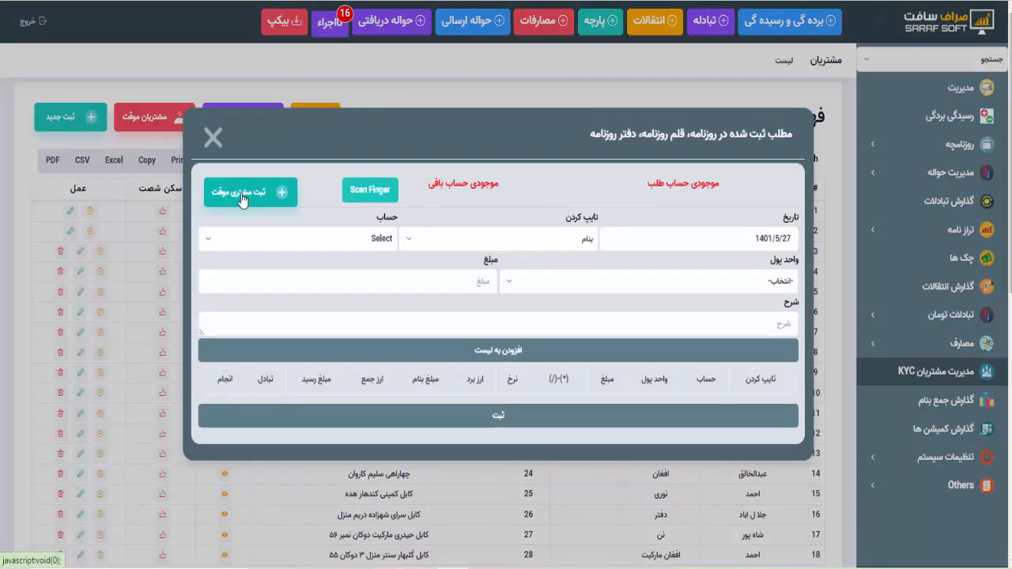
{"action": "left_click", "coordinate": [212, 139]}
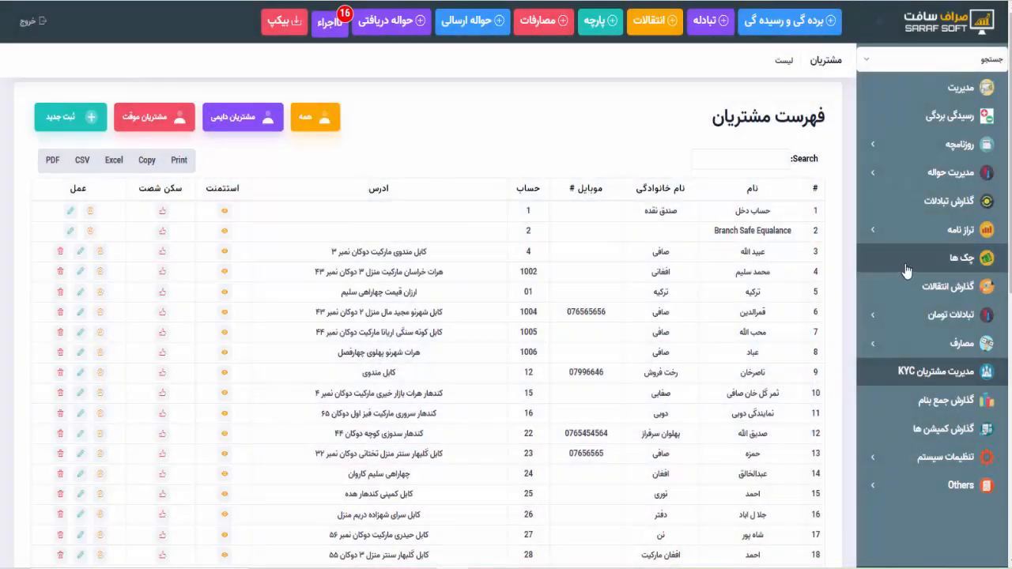
{"action": "left_click", "coordinate": [893, 157]}
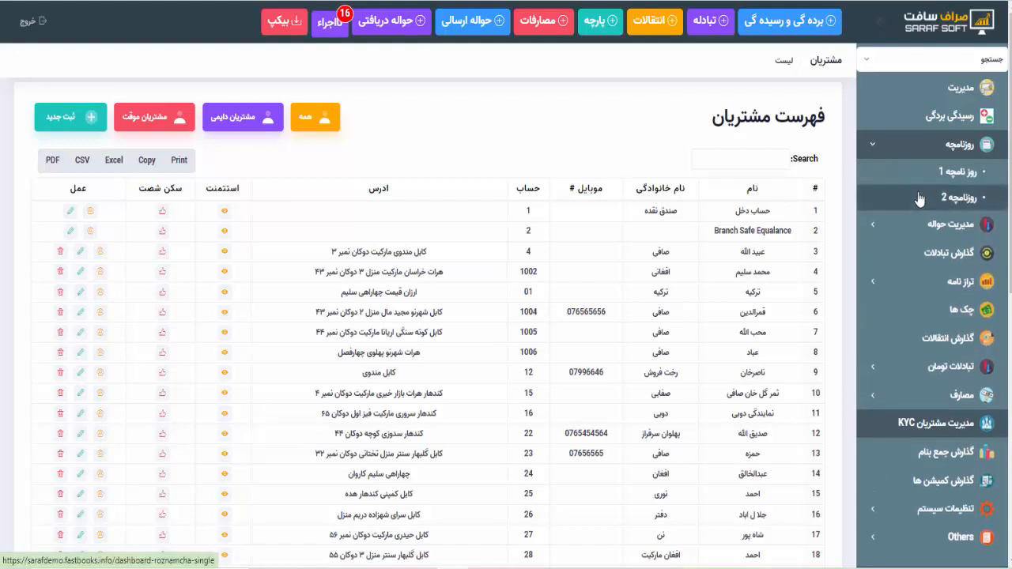
{"action": "left_click", "coordinate": [917, 174]}
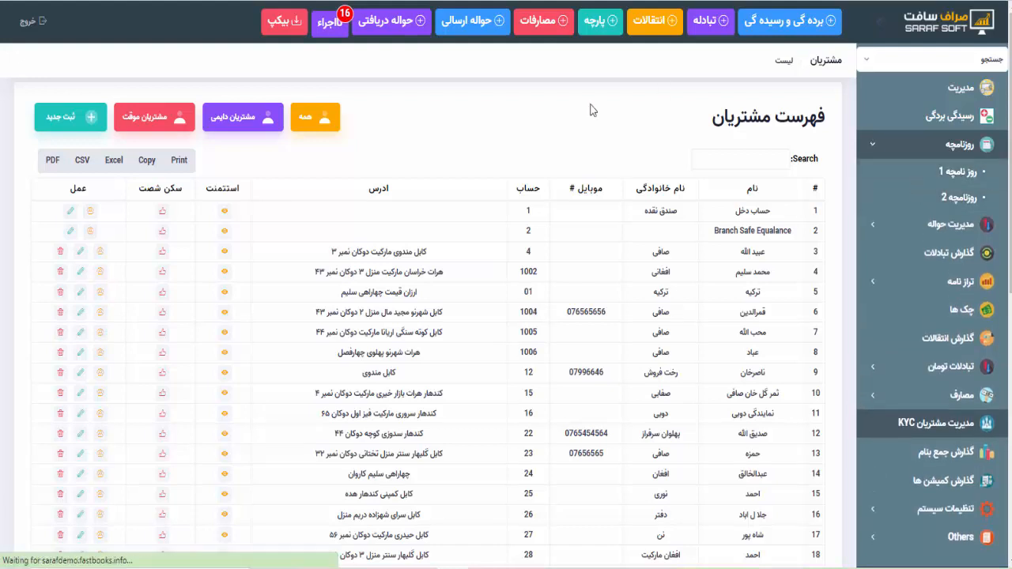
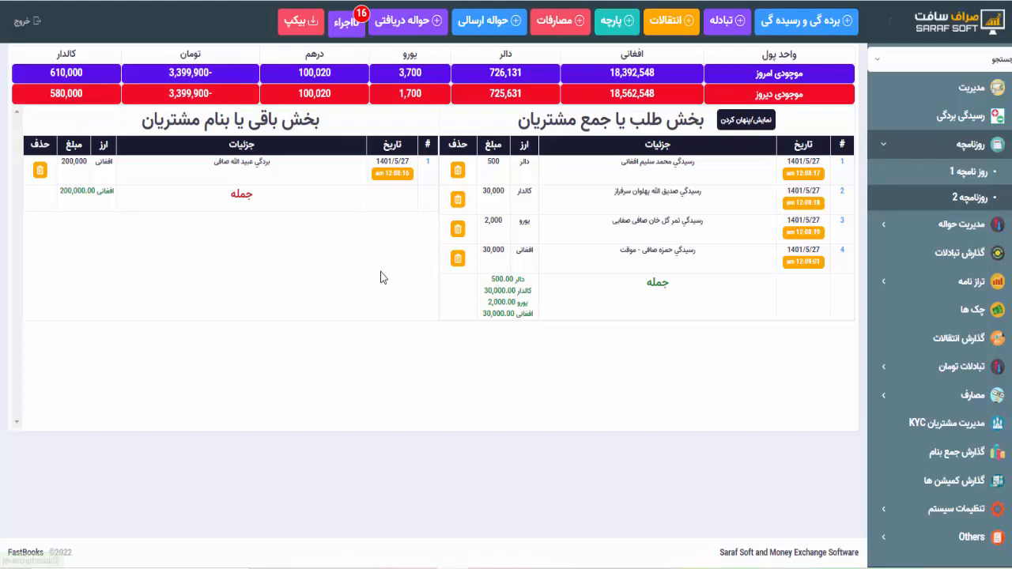
- Filter the journal's ارز currency to افغانی, leaving the 30,000 receipt and 200,000 debit
{"action": "left_click_drag", "start_coordinate": [485, 290], "coordinate": [513, 290]}
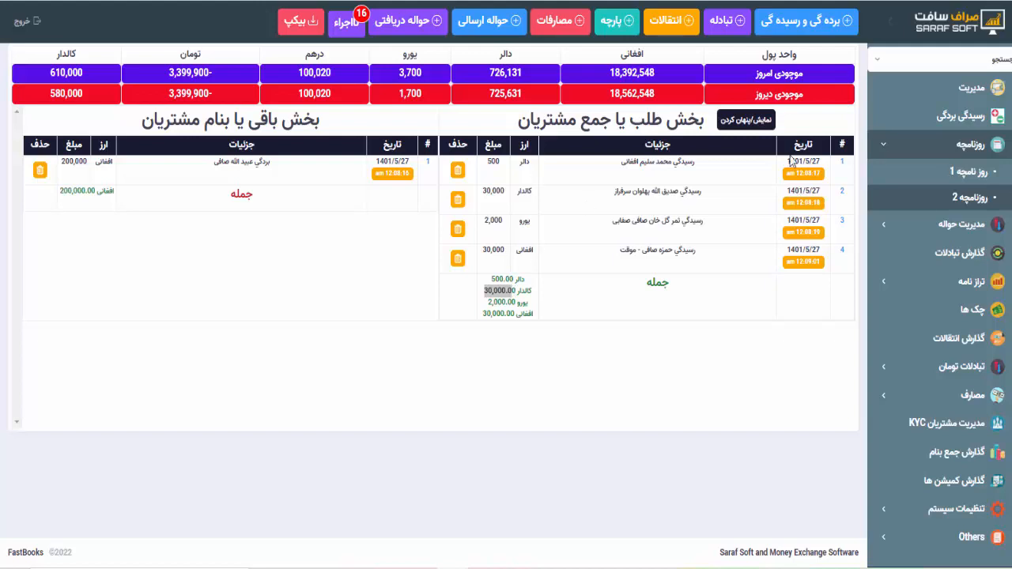
{"action": "left_click", "coordinate": [748, 123]}
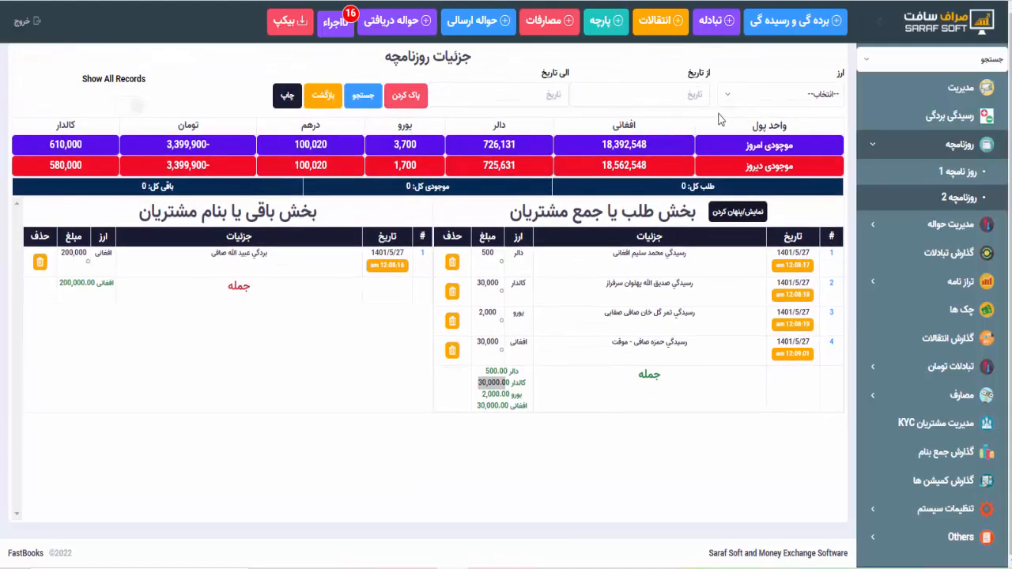
{"action": "left_click", "coordinate": [599, 92]}
{"action": "left_click", "coordinate": [535, 89]}
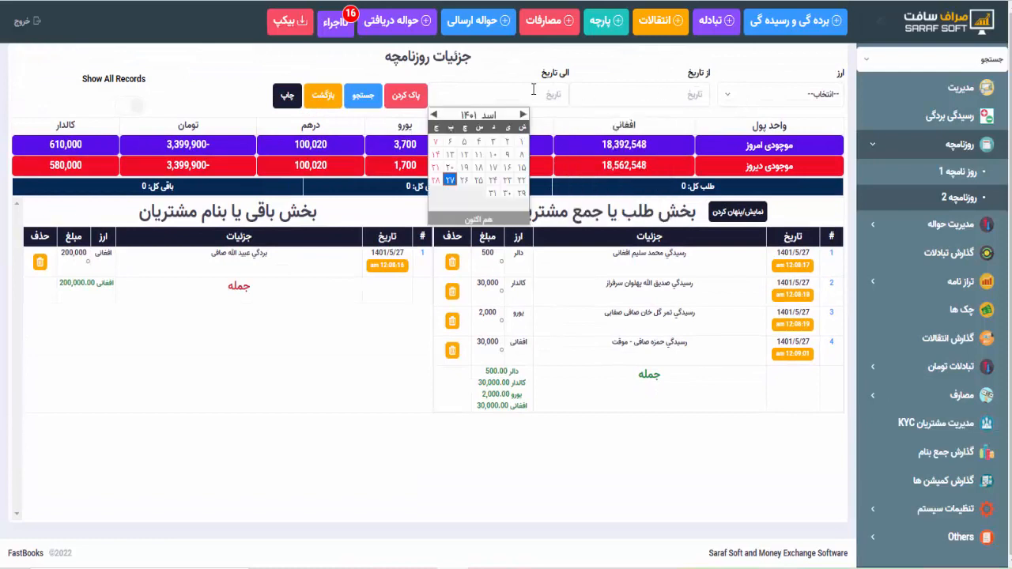
{"action": "left_click", "coordinate": [621, 51]}
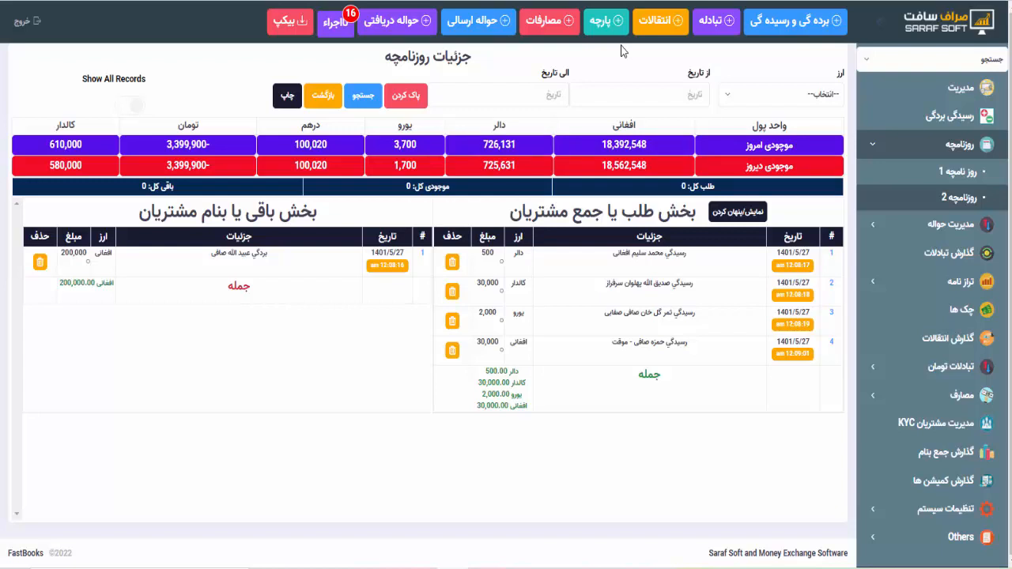
{"action": "left_click", "coordinate": [750, 101]}
{"action": "left_click", "coordinate": [814, 181]}
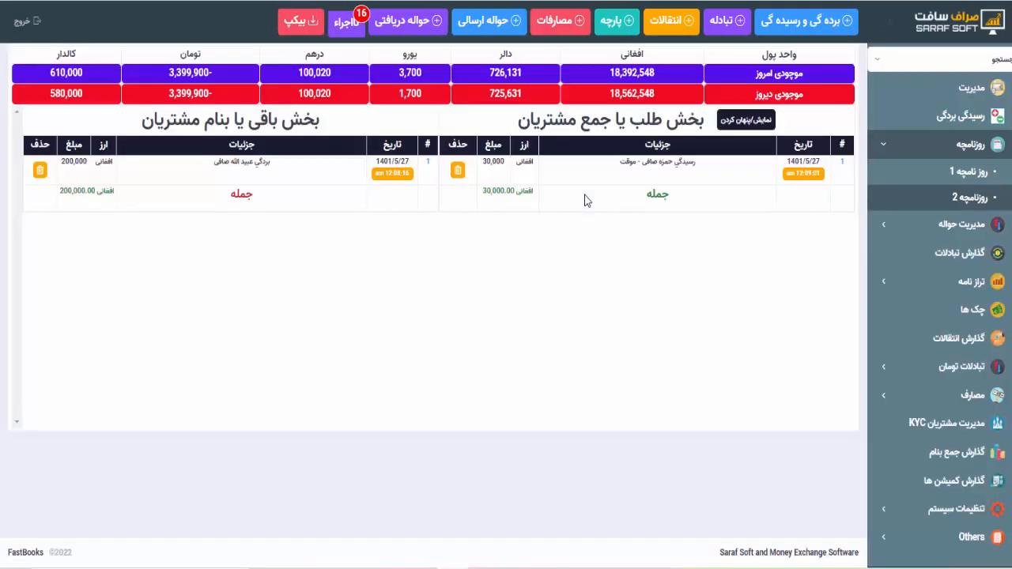
- Set the end date to 1401/2/20, reset currency to --انتخاب--, and rerun the search
{"action": "left_click", "coordinate": [735, 125]}
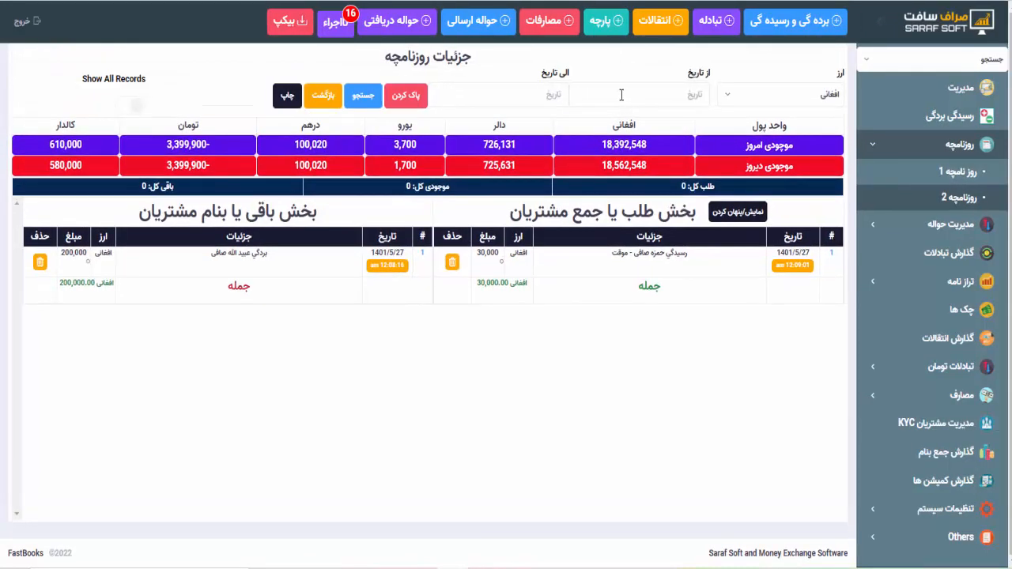
{"action": "left_click", "coordinate": [622, 95]}
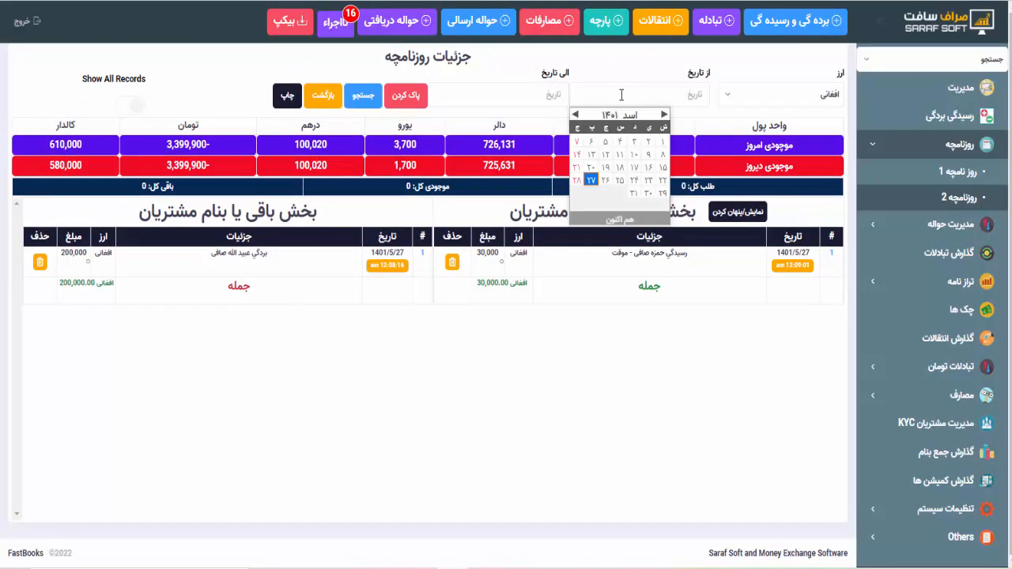
{"action": "left_click", "coordinate": [534, 93]}
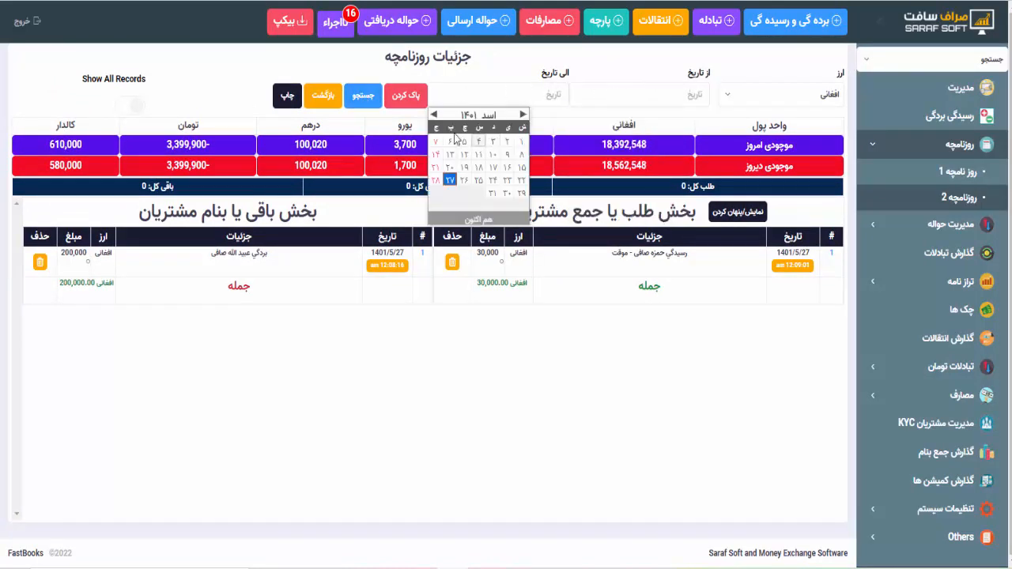
{"action": "left_click", "coordinate": [433, 115]}
{"action": "left_click", "coordinate": [433, 115]}
{"action": "left_click", "coordinate": [434, 115]}
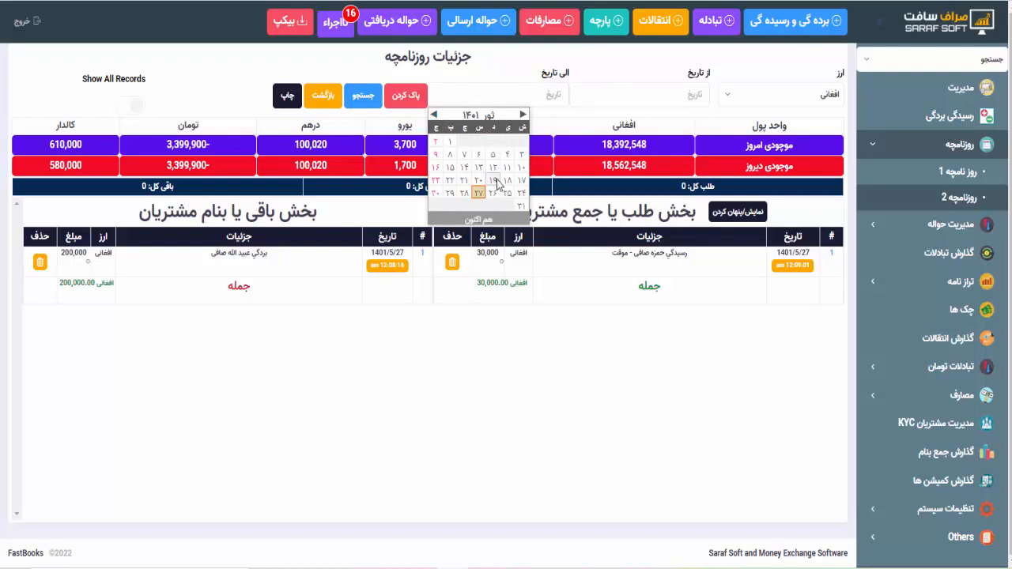
{"action": "left_click", "coordinate": [479, 182]}
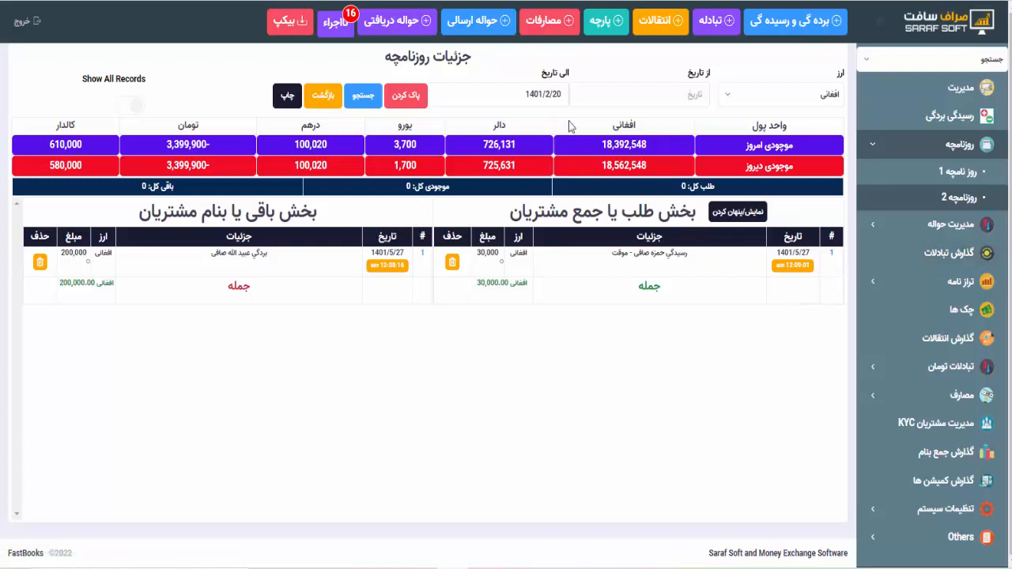
{"action": "left_click", "coordinate": [763, 96]}
{"action": "left_click", "coordinate": [799, 168]}
{"action": "left_click", "coordinate": [363, 97]}
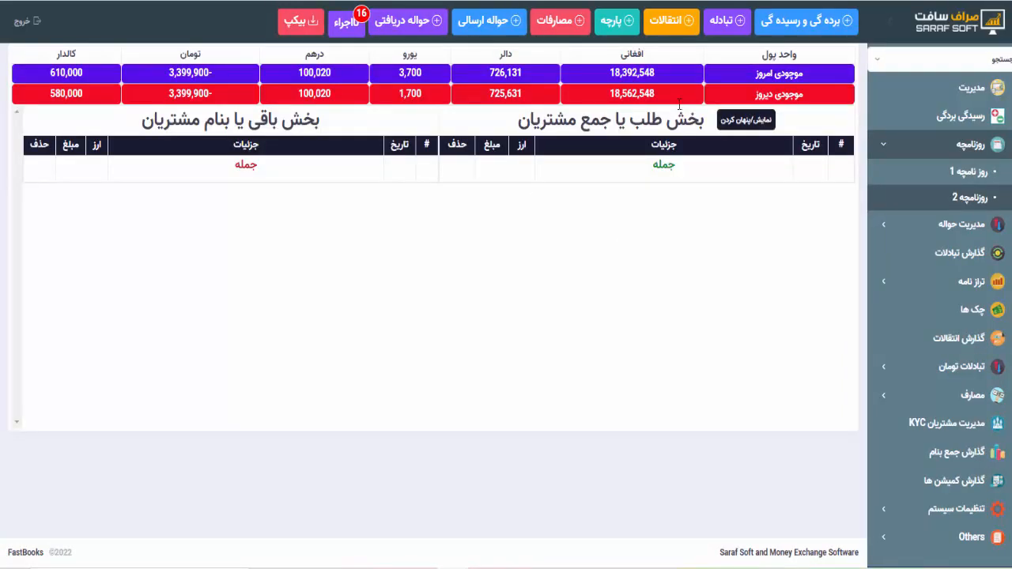
{"action": "left_click", "coordinate": [735, 123]}
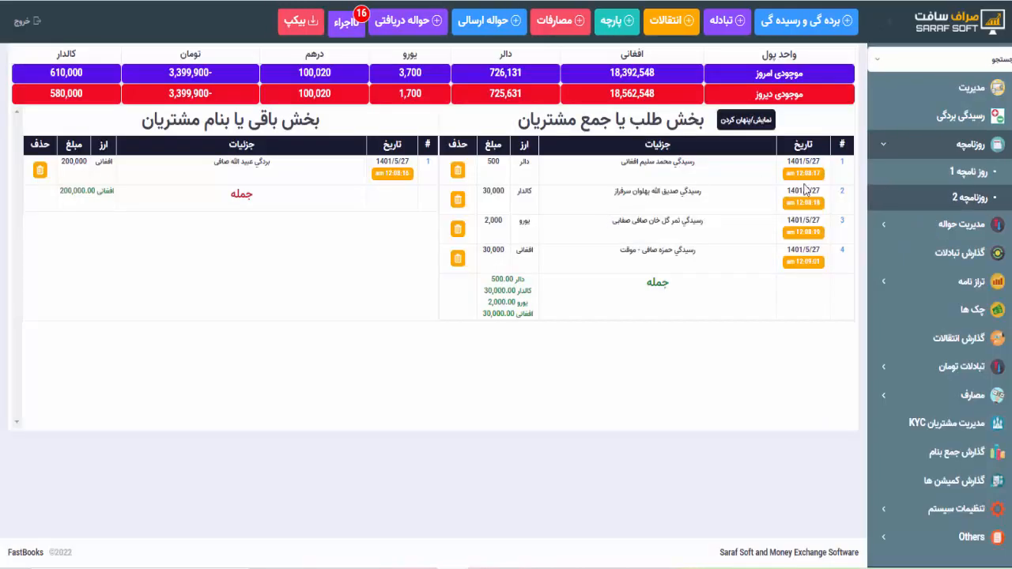
{"action": "left_click", "coordinate": [845, 260]}
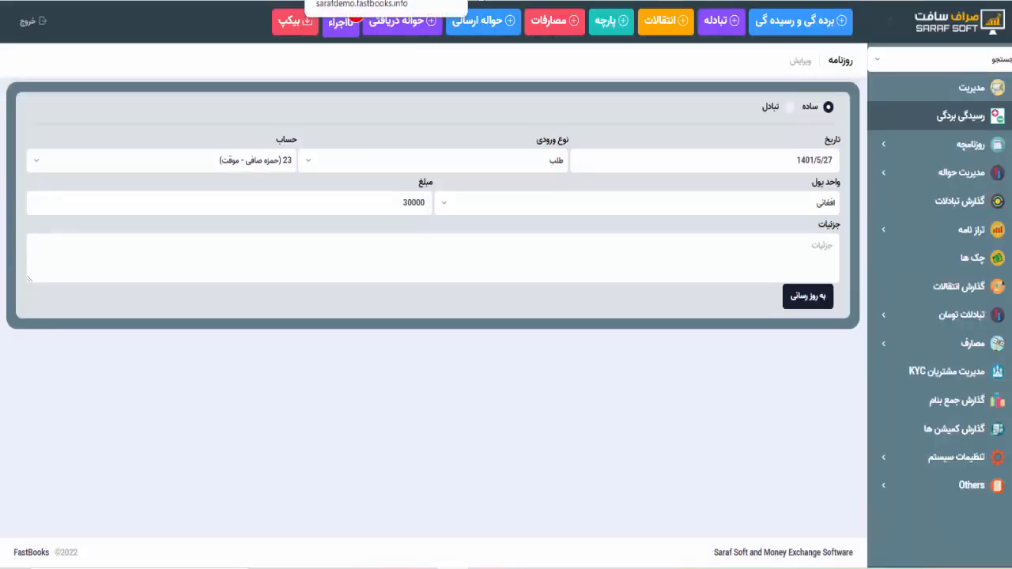
{"action": "left_click", "coordinate": [466, 0]}
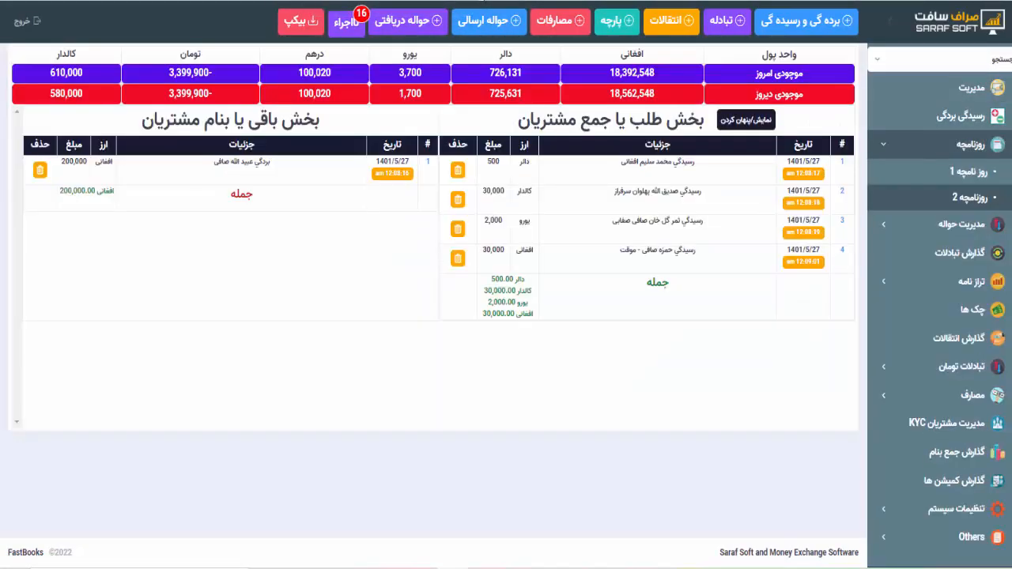
{"action": "left_click", "coordinate": [843, 226]}
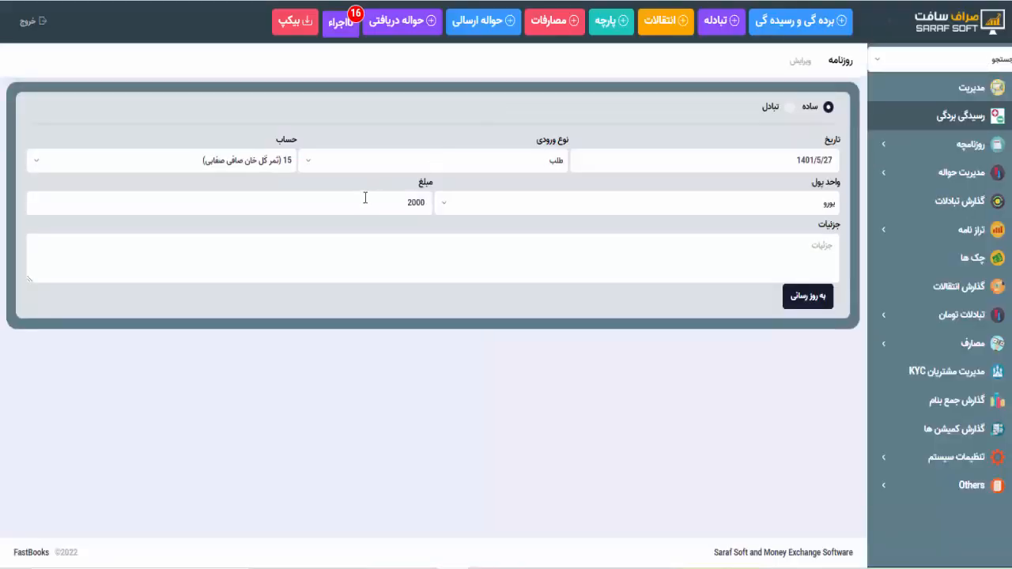
{"action": "left_click", "coordinate": [366, 198]}
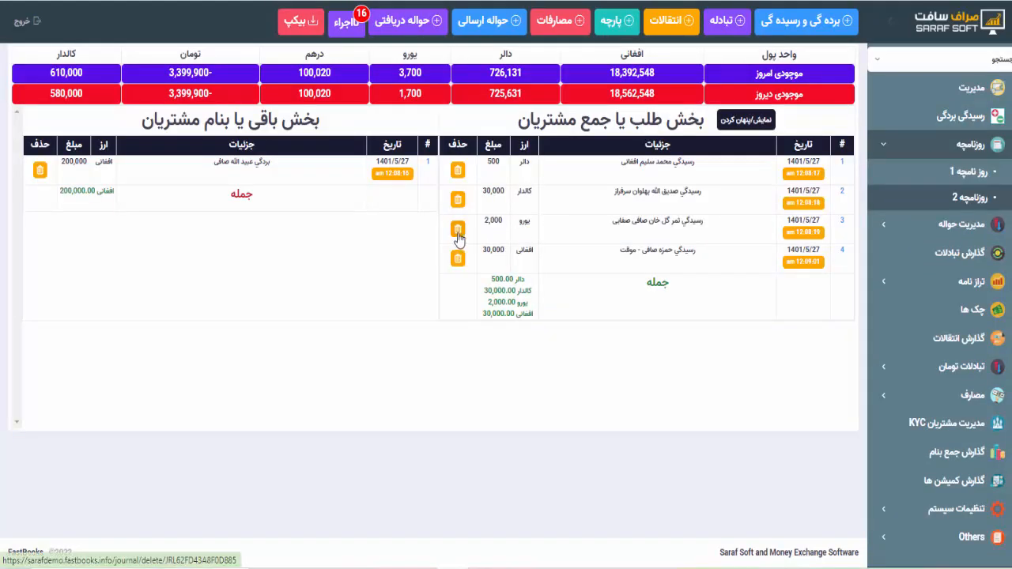
{"action": "left_click", "coordinate": [459, 265]}
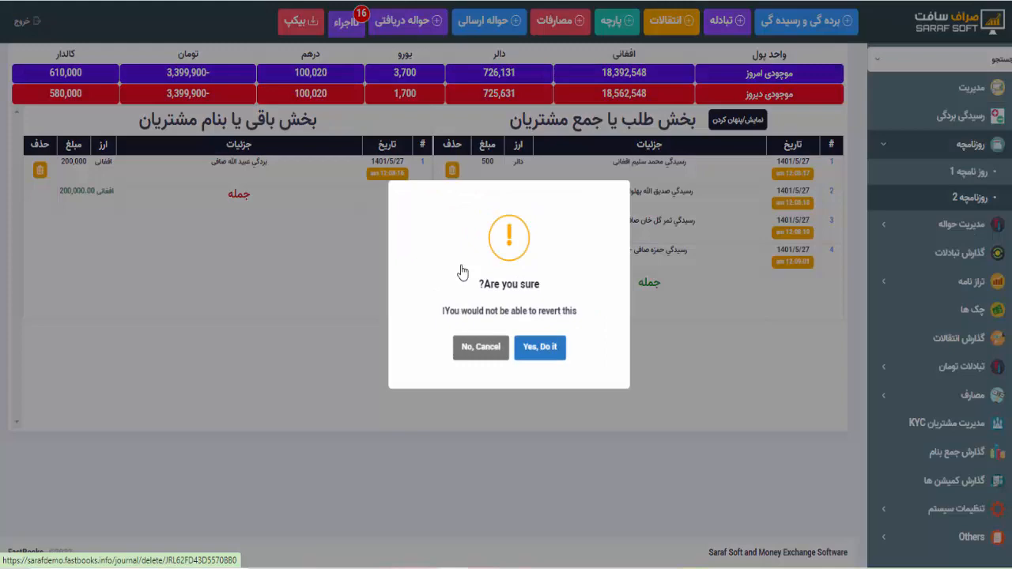
{"action": "left_click", "coordinate": [503, 356]}
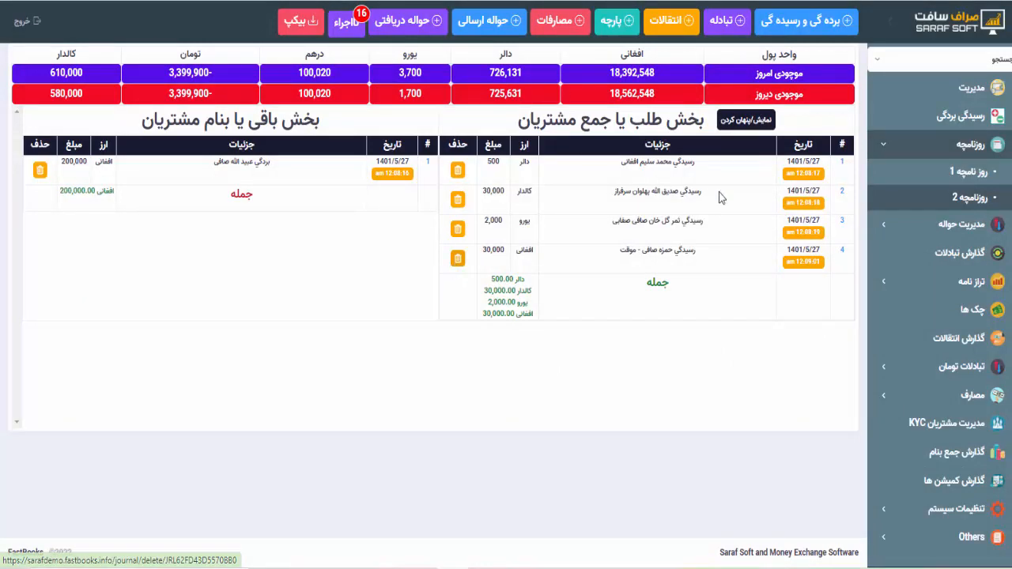
- Preview the journal printout with background graphics off, cancel it, and close the print tab
{"action": "left_click", "coordinate": [743, 121]}
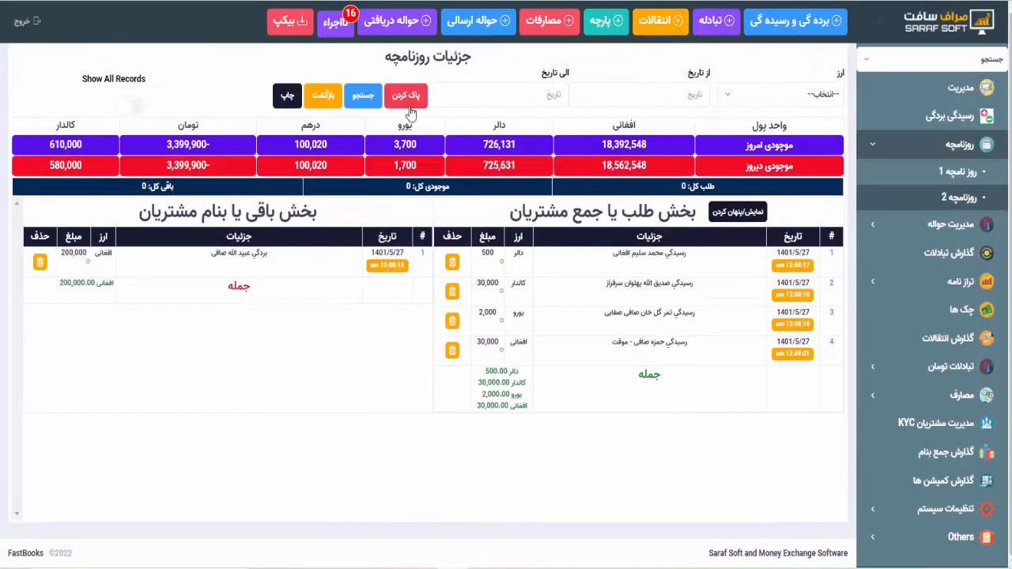
{"action": "left_click", "coordinate": [286, 98]}
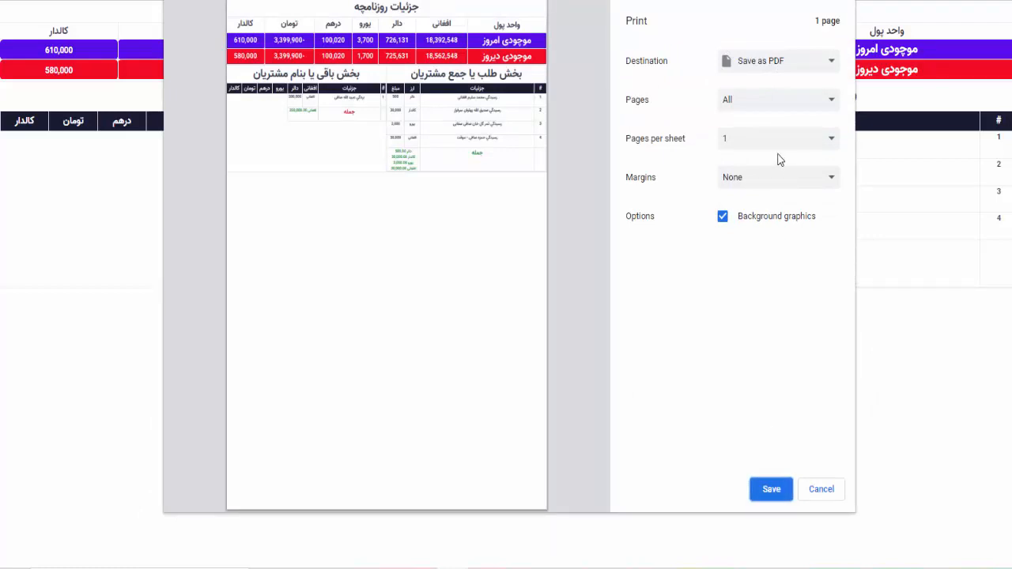
{"action": "left_click", "coordinate": [754, 69]}
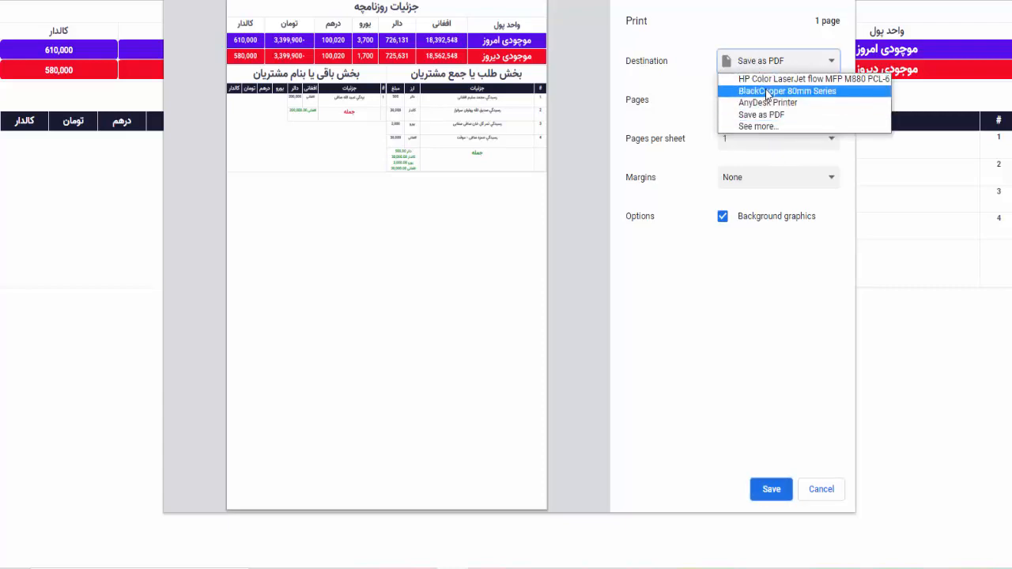
{"action": "left_click", "coordinate": [765, 228]}
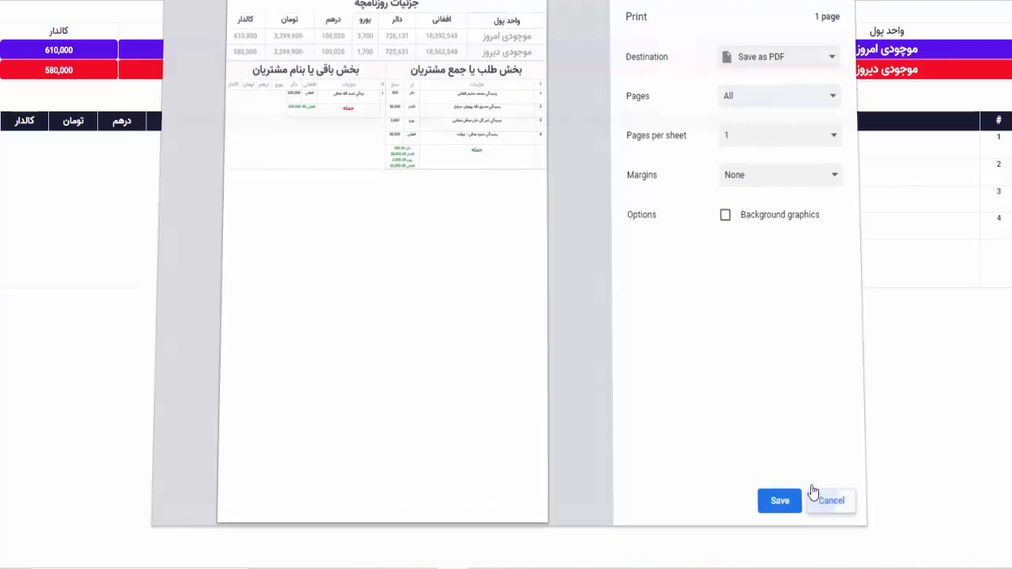
{"action": "left_click", "coordinate": [815, 488]}
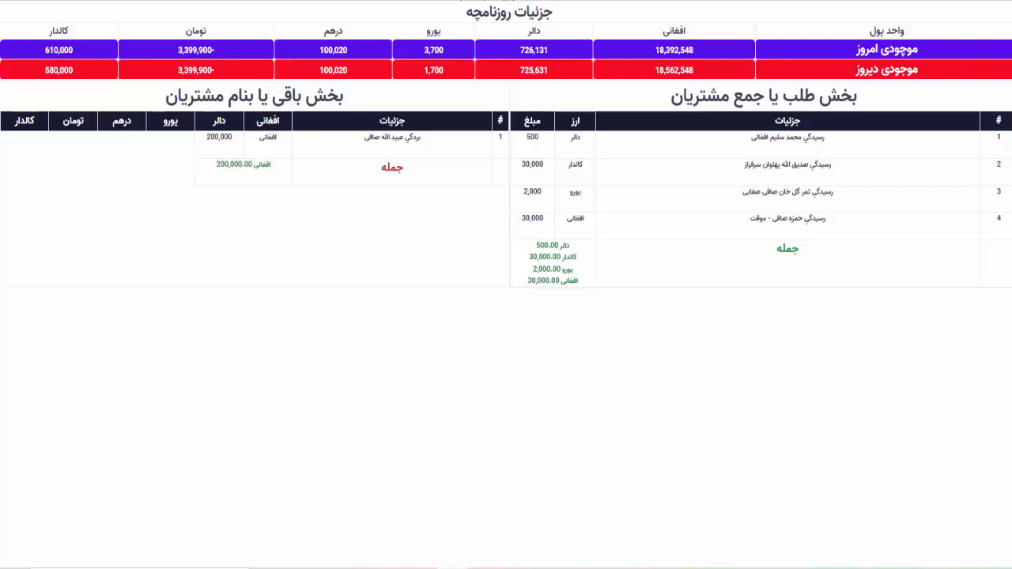
{"action": "key", "text": "ctrl+w"}
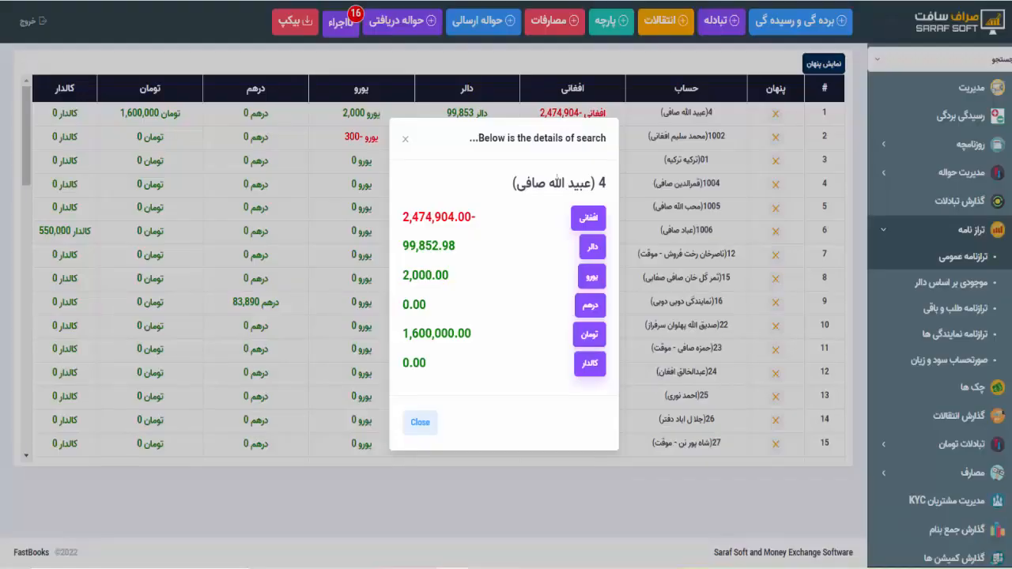
- Close the balance pop-up, collapse ترازنامه, return to the مدیریت dashboard and start a تبادله entry
{"action": "left_click", "coordinate": [407, 143]}
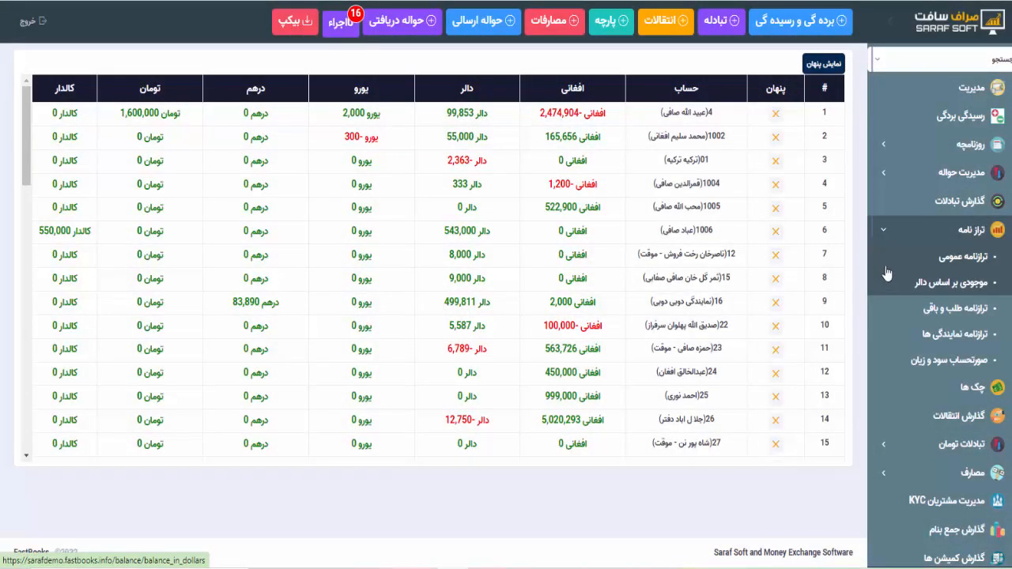
{"action": "left_click", "coordinate": [902, 148]}
{"action": "left_click", "coordinate": [902, 148]}
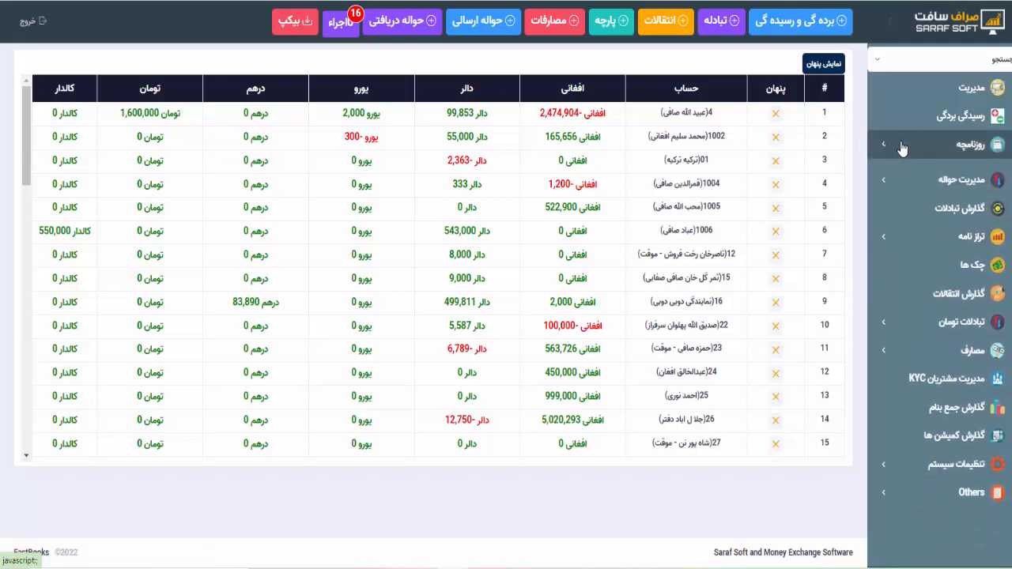
{"action": "left_click", "coordinate": [905, 89]}
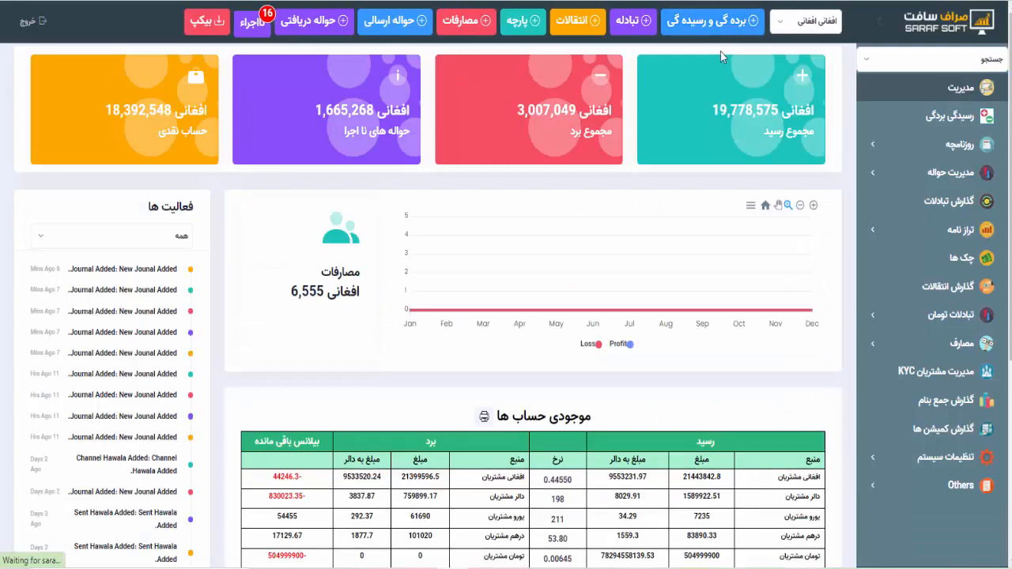
{"action": "left_click", "coordinate": [626, 33]}
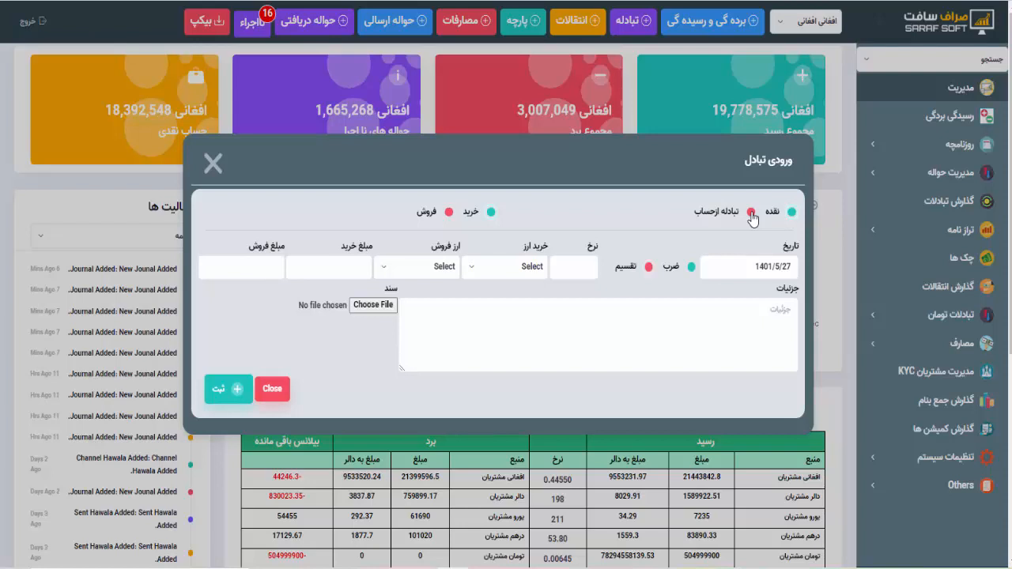
- Keep the exchange in نقده cash mode and enter rate 88.20
{"action": "left_click", "coordinate": [753, 212]}
{"action": "left_click", "coordinate": [795, 185]}
{"action": "left_click", "coordinate": [557, 274]}
{"action": "type", "text": "89"}
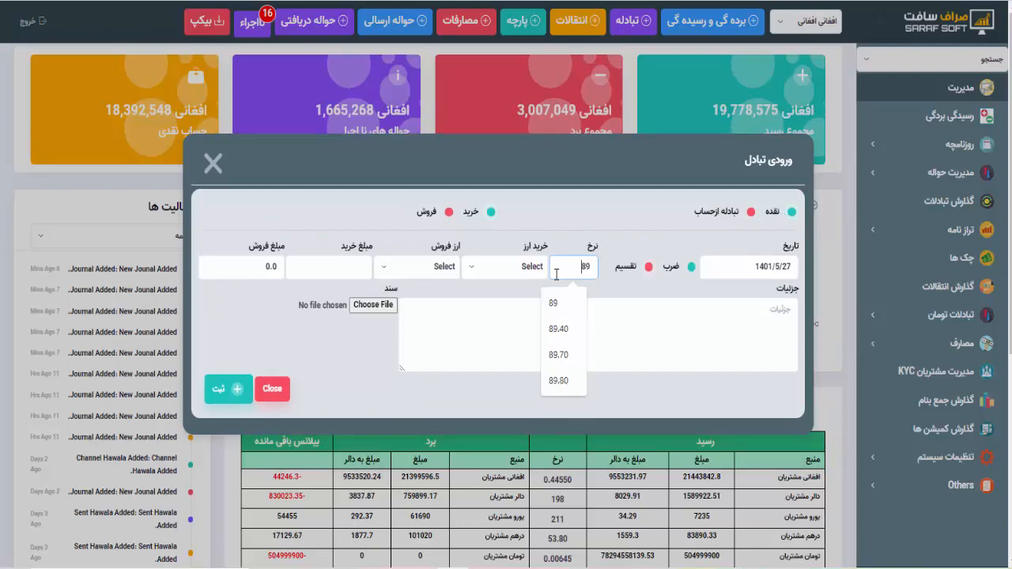
{"action": "key", "text": "BackSpace"}
{"action": "type", "text": "8"}
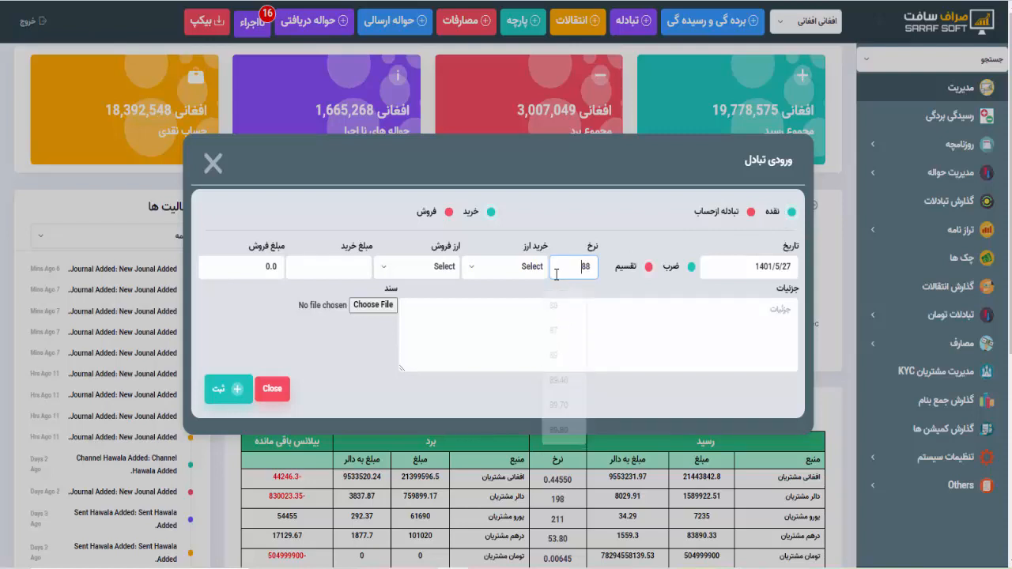
{"action": "type", "text": ".20"}
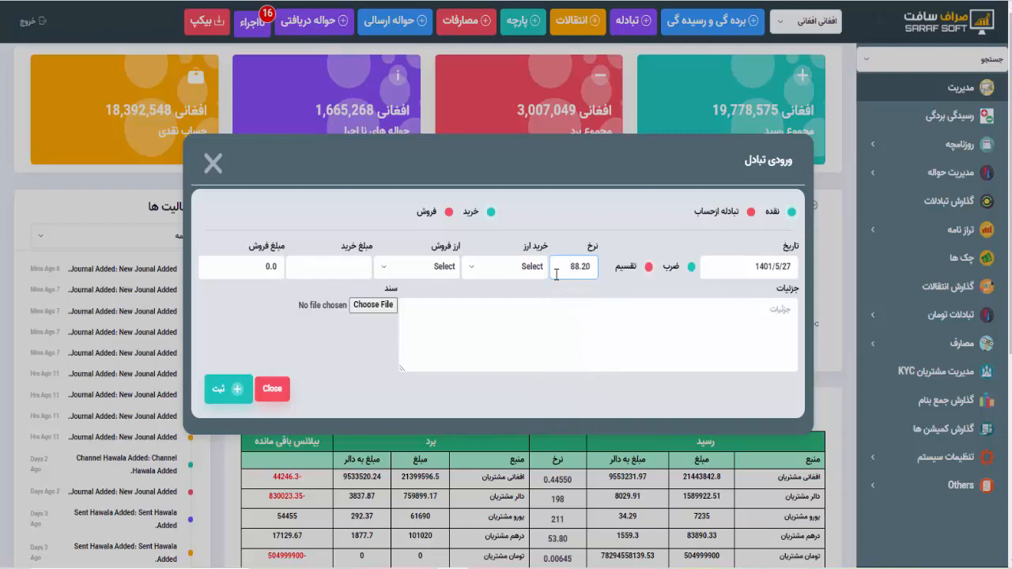
- Buy 1000 دالر against افغانی, compute 88200 with ضرب, and save the exchange
{"action": "left_click", "coordinate": [518, 273]}
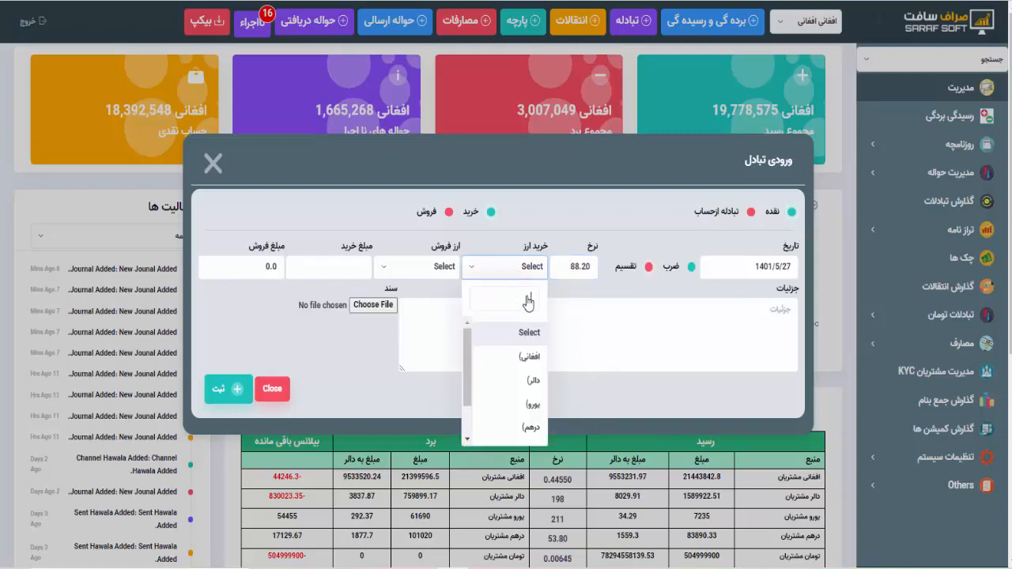
{"action": "left_click", "coordinate": [535, 383]}
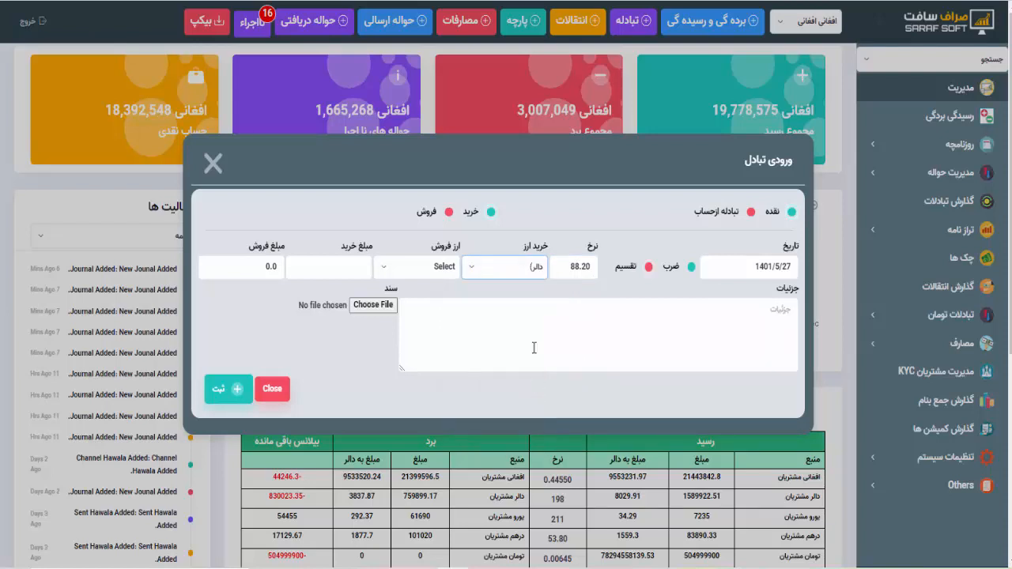
{"action": "left_click", "coordinate": [430, 272]}
{"action": "left_click", "coordinate": [439, 356]}
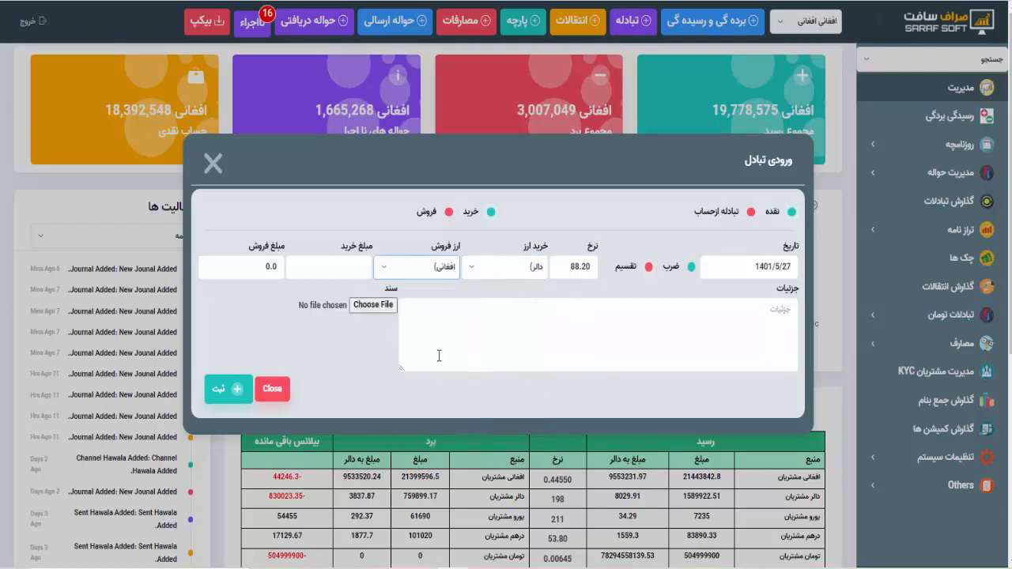
{"action": "left_click", "coordinate": [343, 268]}
{"action": "left_click", "coordinate": [325, 301]}
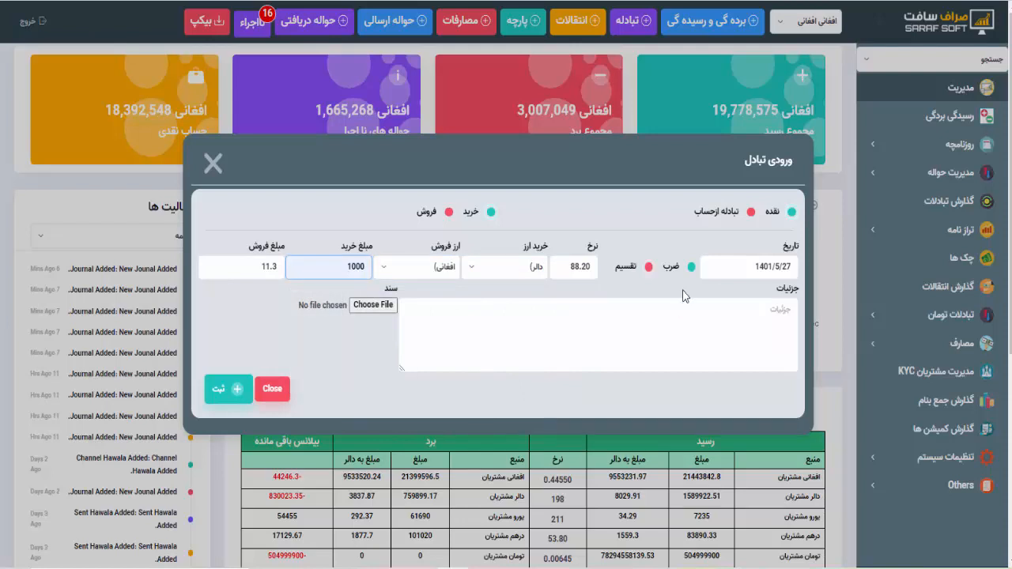
{"action": "left_click", "coordinate": [690, 269]}
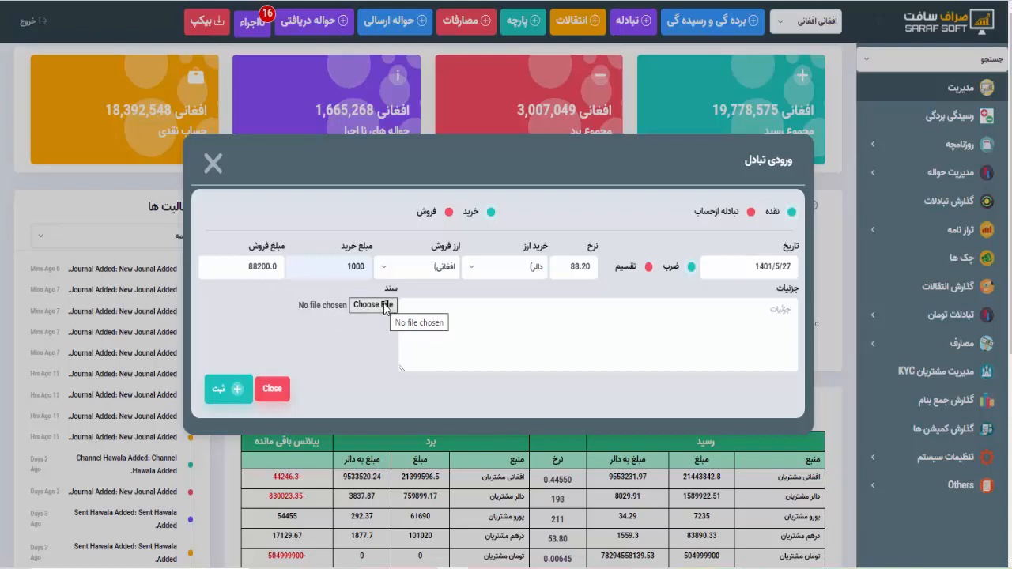
{"action": "left_click", "coordinate": [227, 392]}
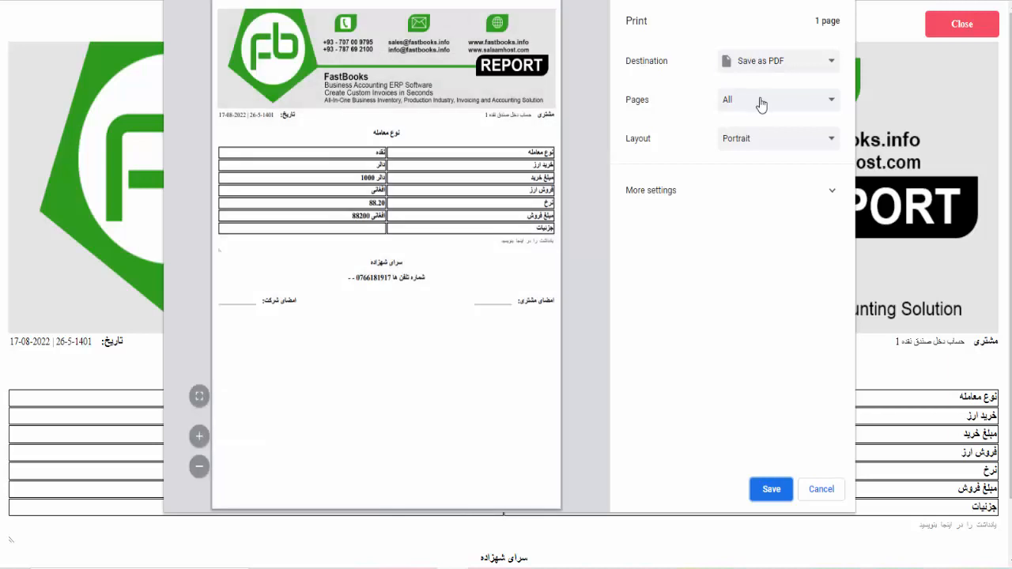
- Set the receipt's destination to BlackCopper 80mm Series, zoom the preview, then cancel printing
{"action": "left_click", "coordinate": [764, 66]}
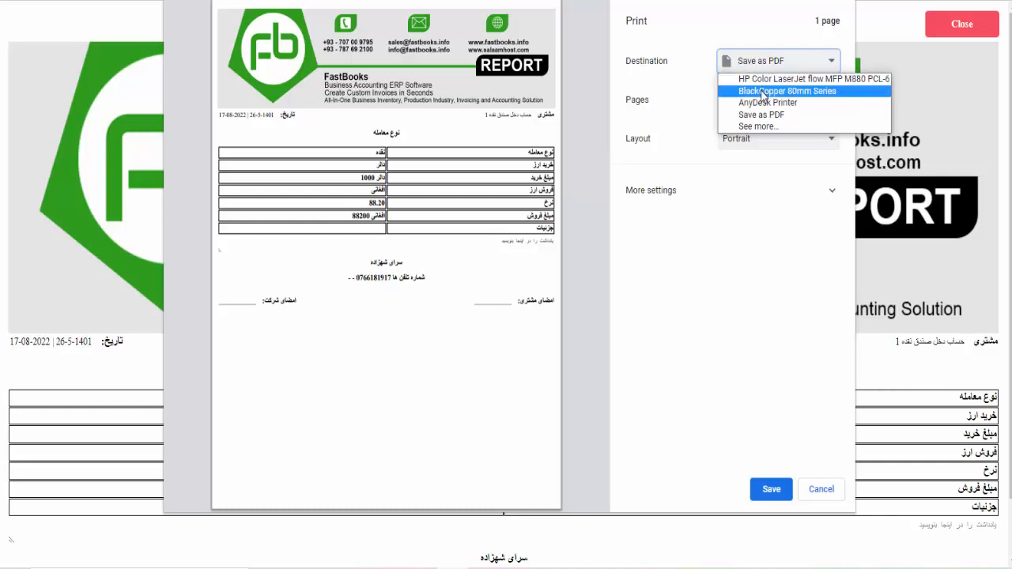
{"action": "left_click", "coordinate": [765, 93]}
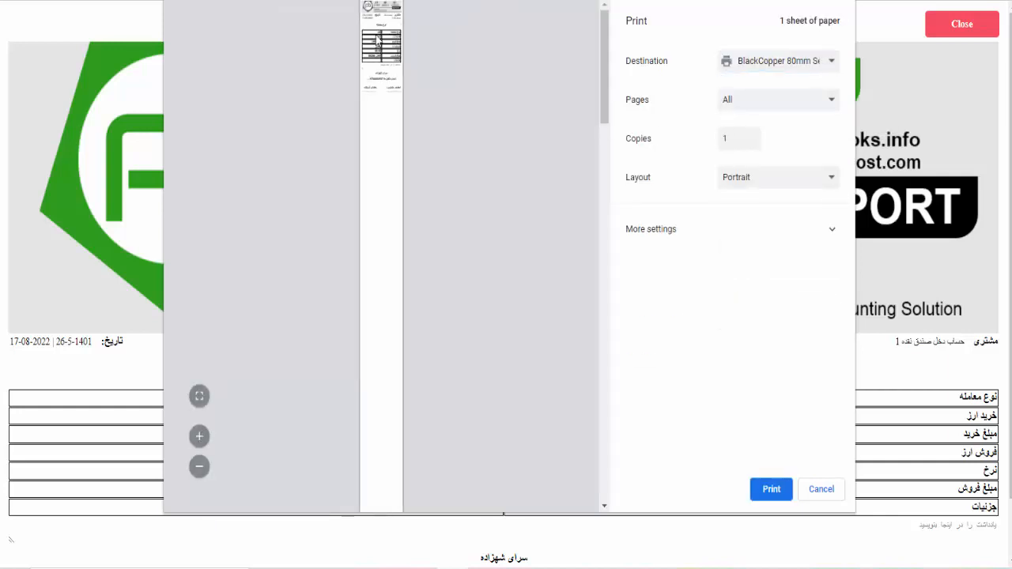
{"action": "left_click", "coordinate": [199, 437]}
{"action": "left_click", "coordinate": [200, 439]}
{"action": "left_click", "coordinate": [200, 439]}
{"action": "left_click", "coordinate": [200, 439]}
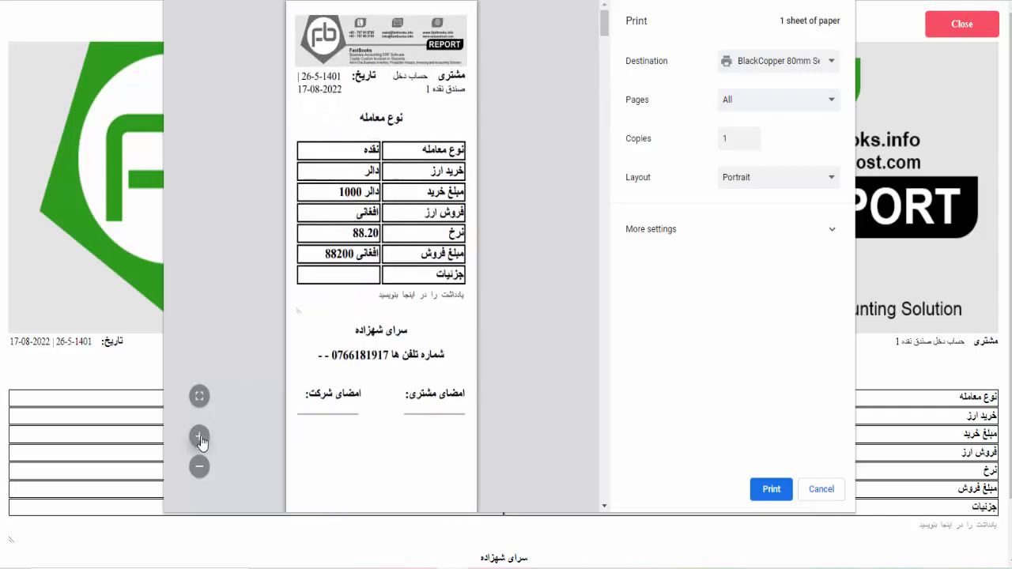
{"action": "left_click", "coordinate": [200, 439]}
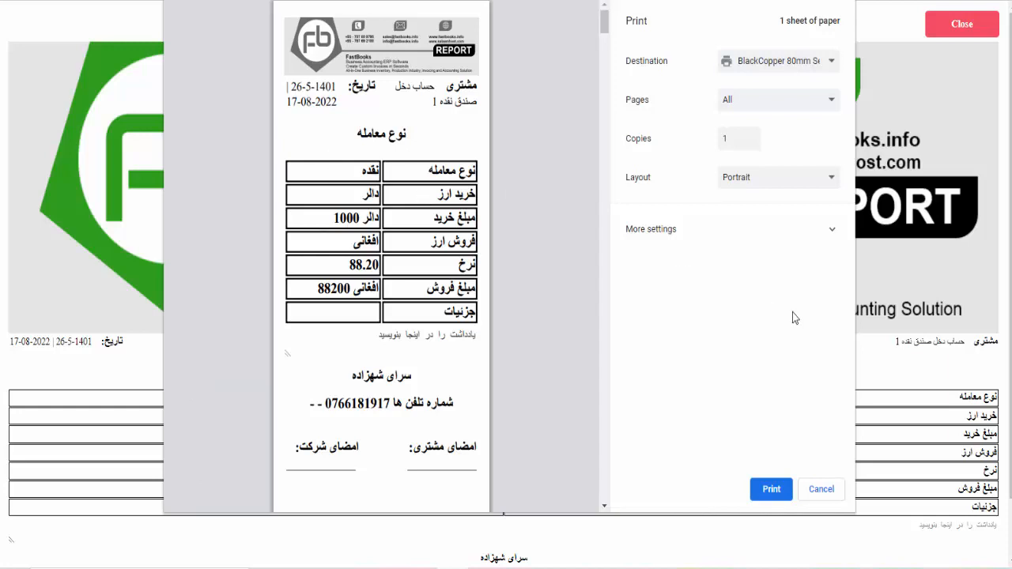
{"action": "left_click", "coordinate": [822, 489]}
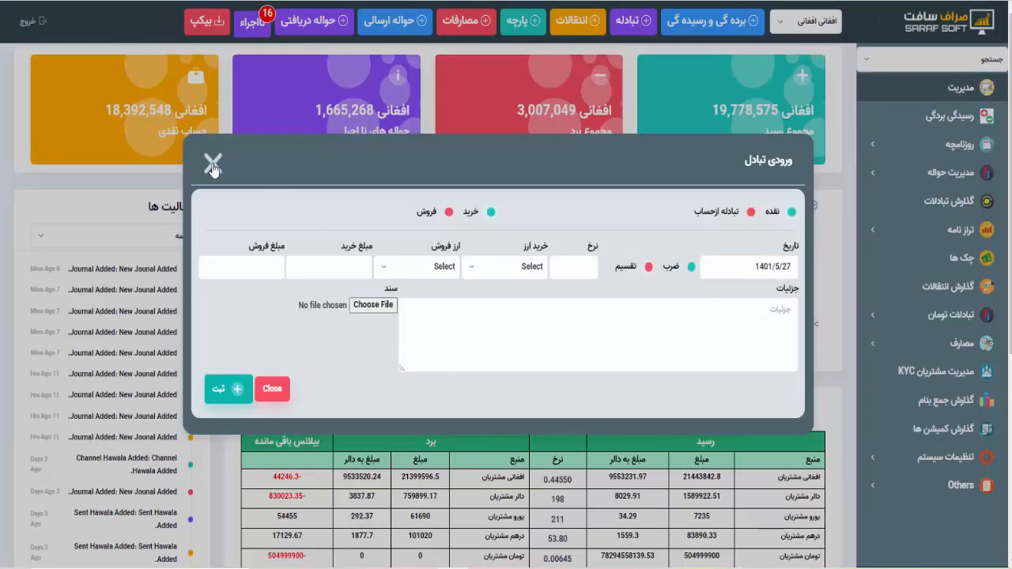
- Close the new exchange form unsaved after toggling تبادله ازحساب and back to نقده
{"action": "left_click", "coordinate": [585, 267]}
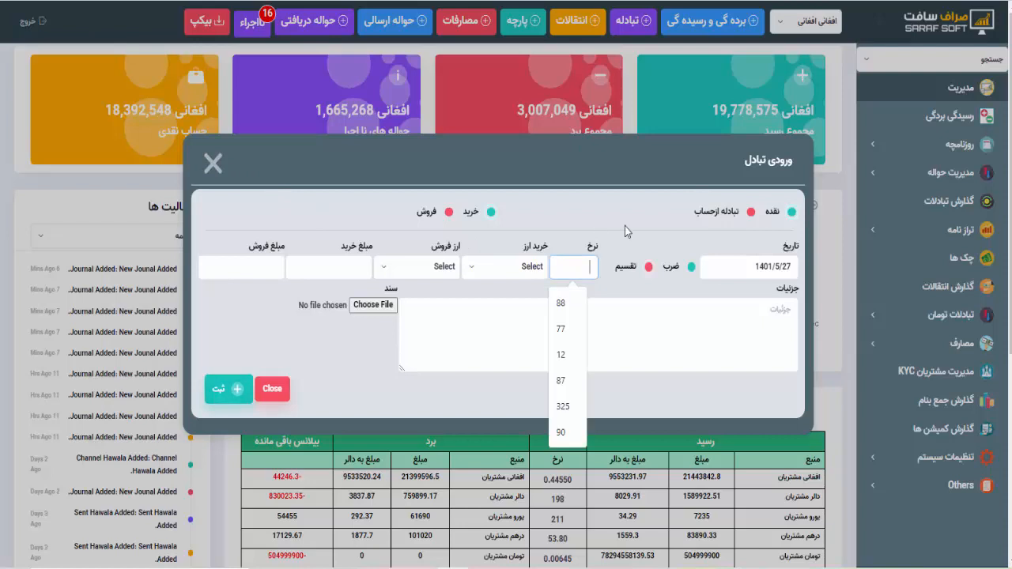
{"action": "left_click", "coordinate": [752, 214]}
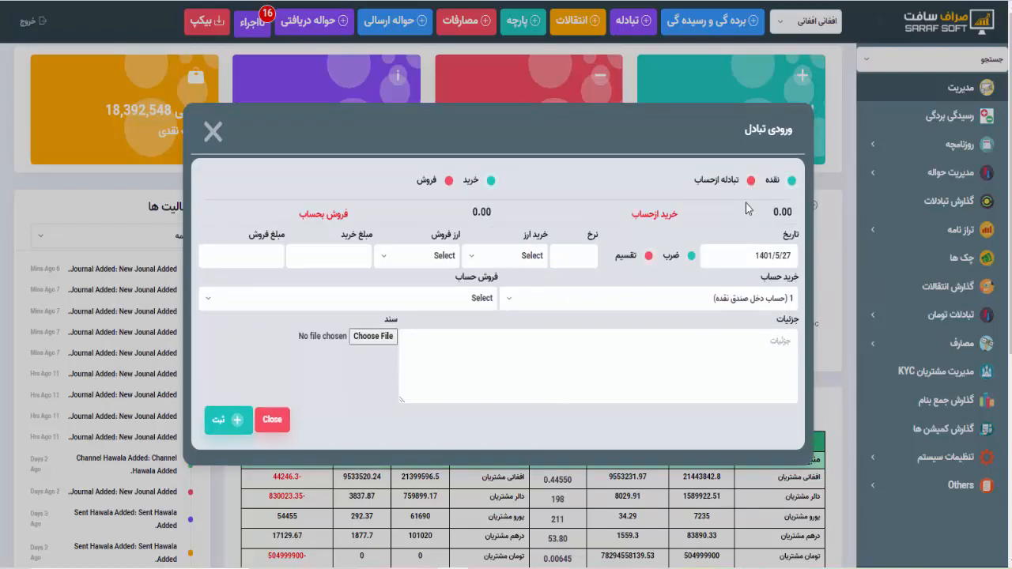
{"action": "left_click", "coordinate": [793, 187]}
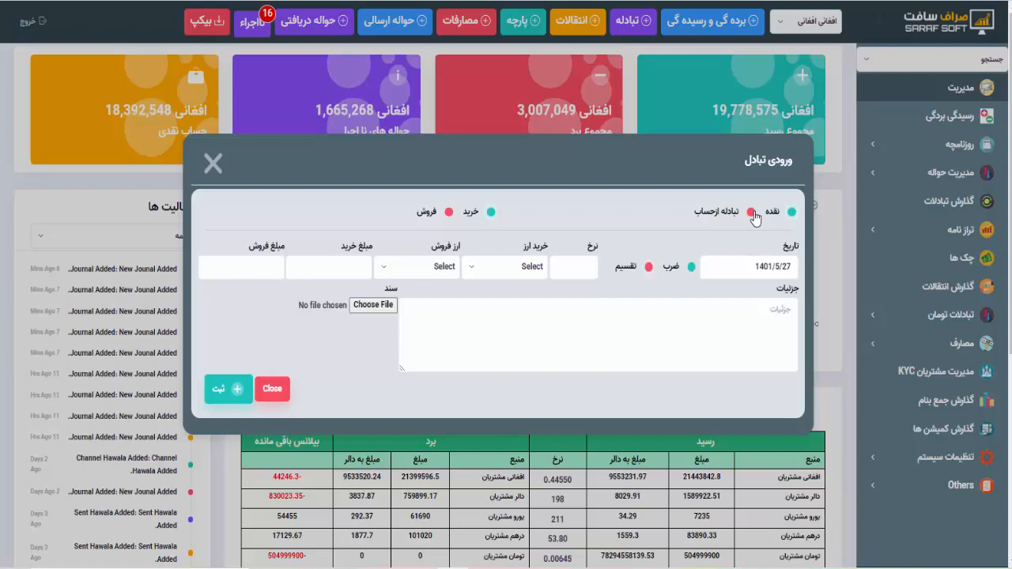
{"action": "left_click", "coordinate": [219, 174]}
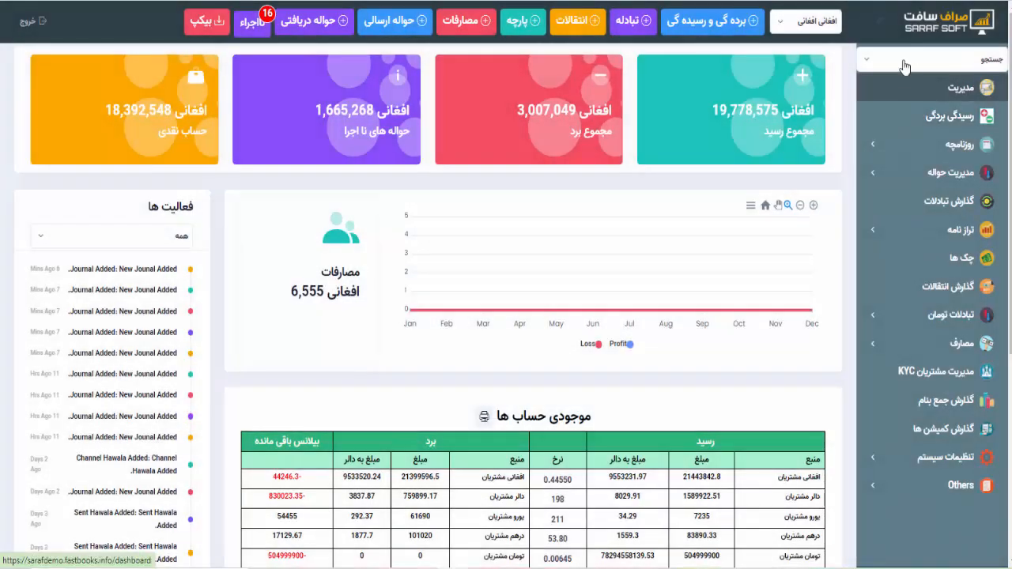
- Open the cash box account's statement from the account search list
{"action": "left_click", "coordinate": [900, 68]}
{"action": "left_click", "coordinate": [942, 150]}
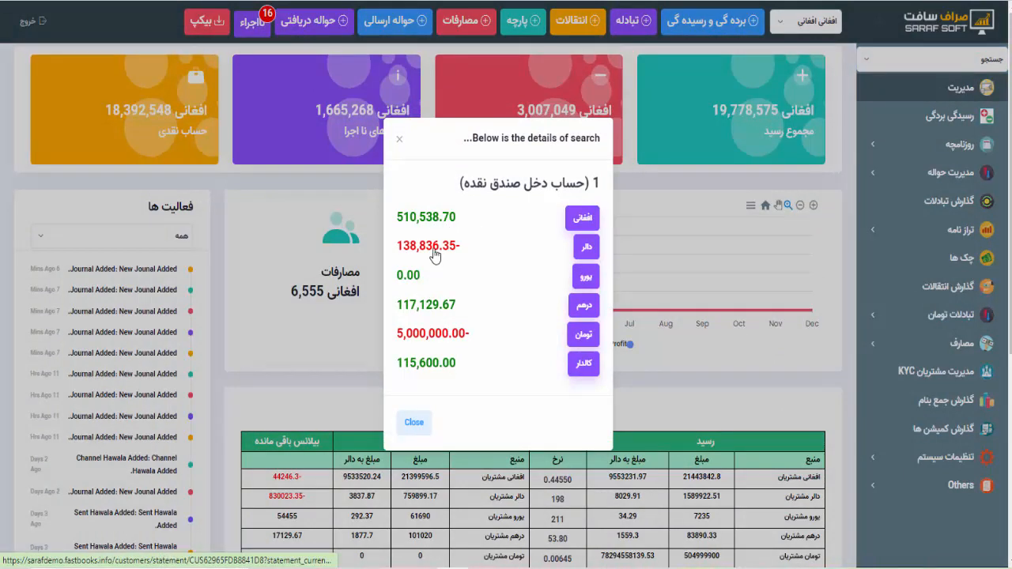
{"action": "left_click", "coordinate": [432, 247]}
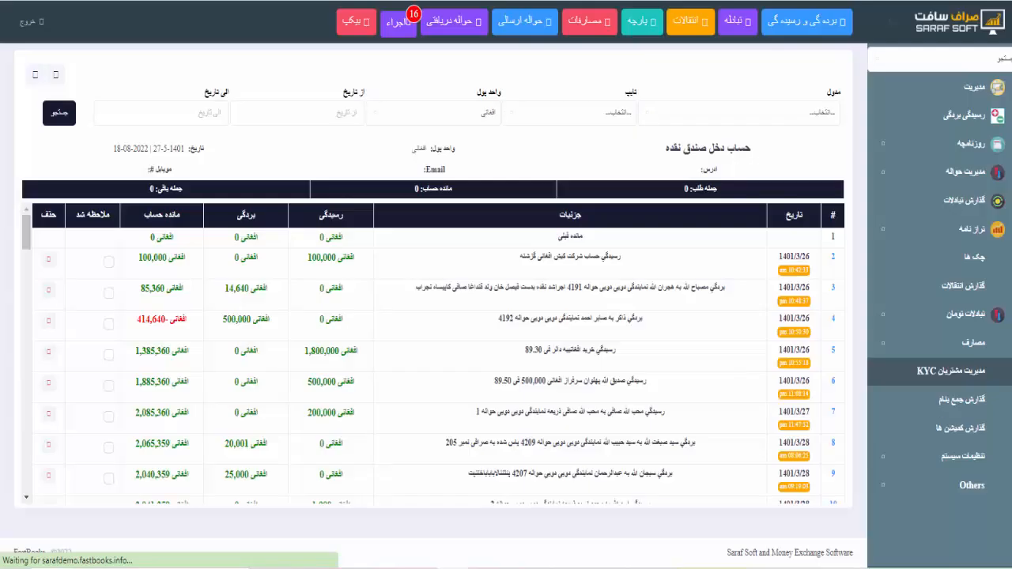
- Check row 67's 88,200 Afghani sale at rate 88.20
{"action": "scroll", "coordinate": [333, 252], "scroll_direction": "down", "scroll_amount": 20}
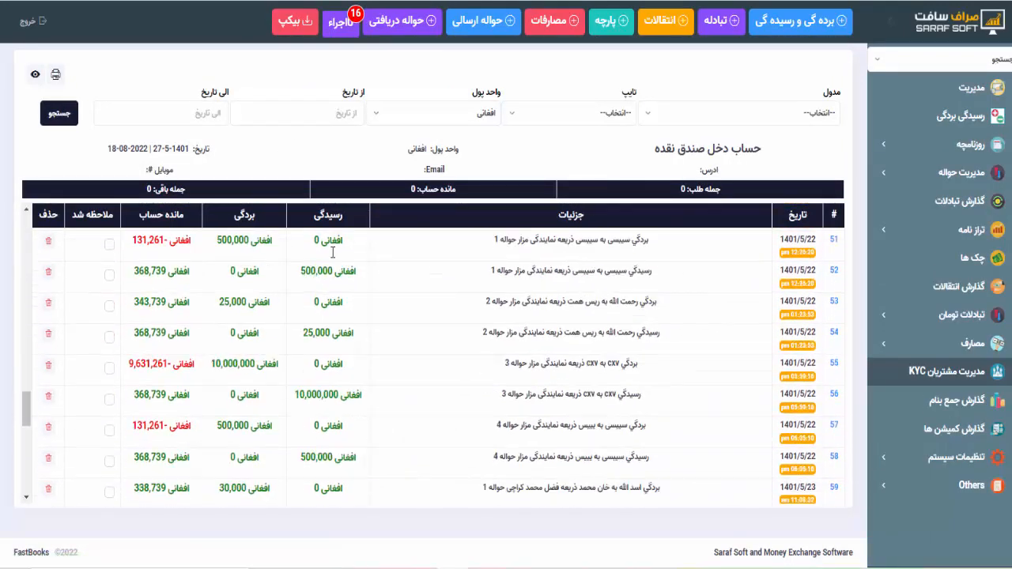
{"action": "scroll", "coordinate": [333, 253], "scroll_direction": "down", "scroll_amount": 10}
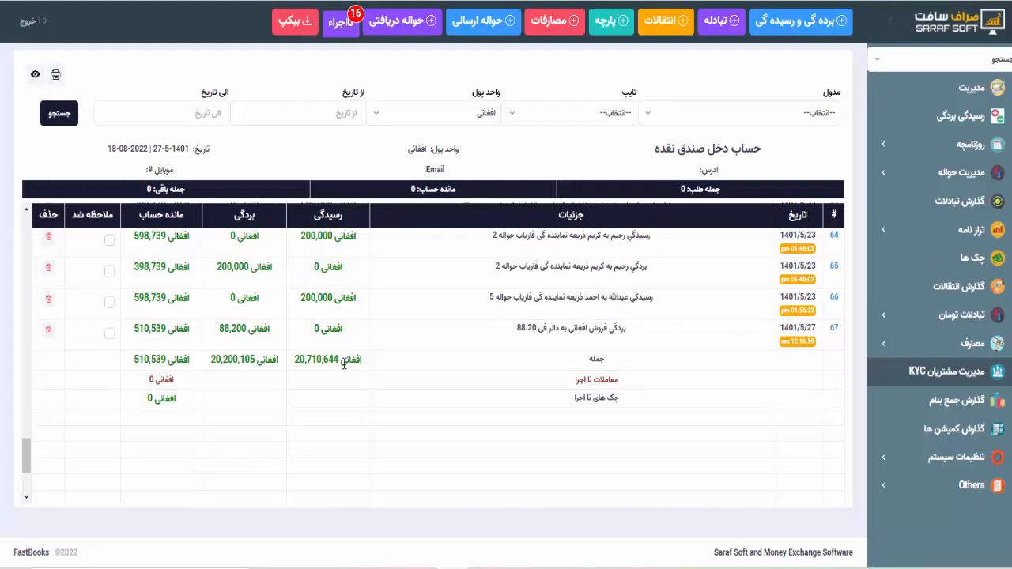
{"action": "left_click_drag", "start_coordinate": [220, 333], "coordinate": [246, 328]}
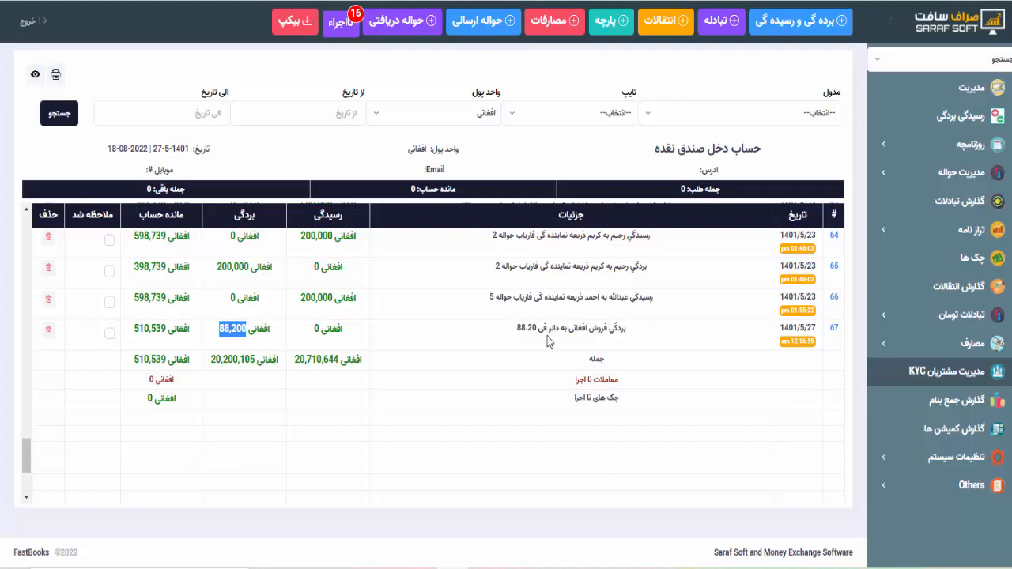
{"action": "left_click_drag", "start_coordinate": [517, 330], "coordinate": [627, 326]}
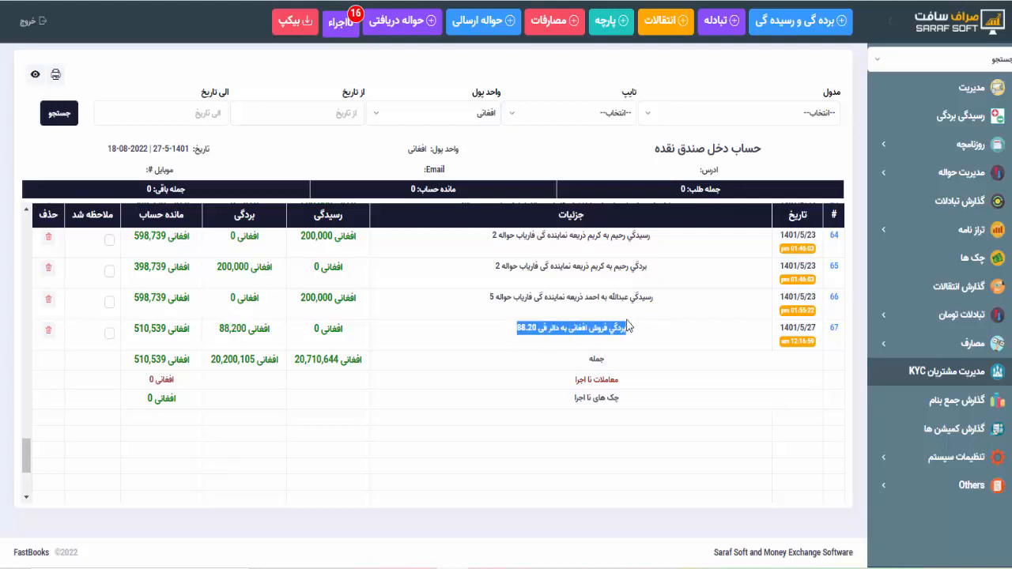
{"action": "left_click", "coordinate": [627, 326]}
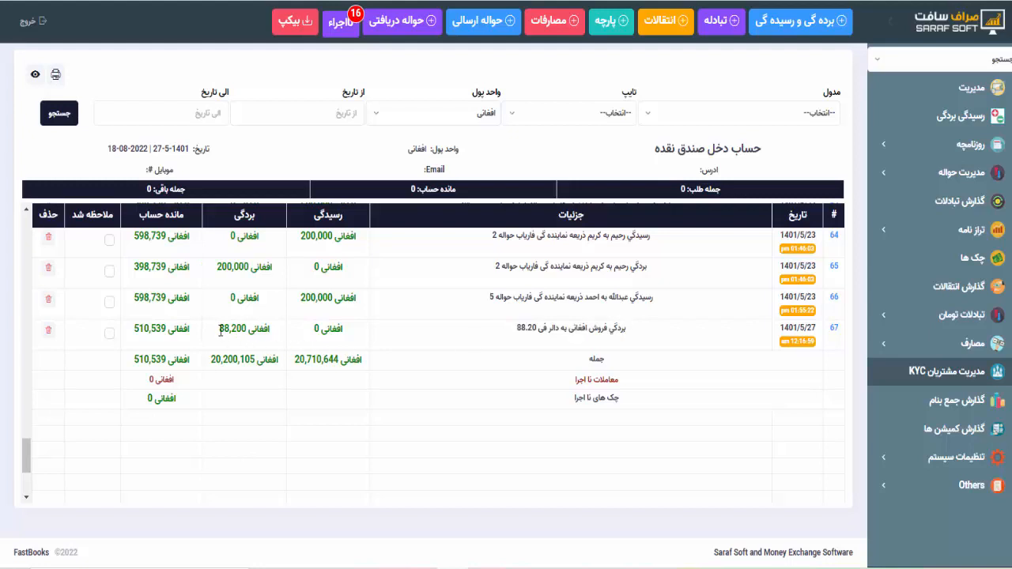
{"action": "left_click_drag", "start_coordinate": [219, 329], "coordinate": [246, 329]}
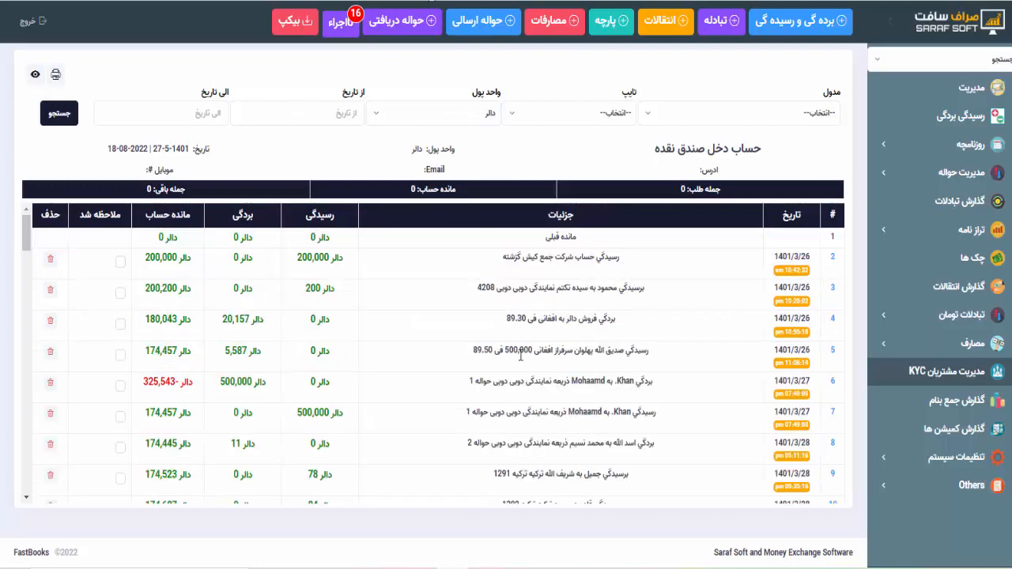
- Verify row 65's 1,000-dollar receipt at 88.20, then start a new تبادله entry
{"action": "scroll", "coordinate": [521, 355], "scroll_direction": "down", "scroll_amount": 3}
{"action": "scroll", "coordinate": [521, 354], "scroll_direction": "down", "scroll_amount": 15}
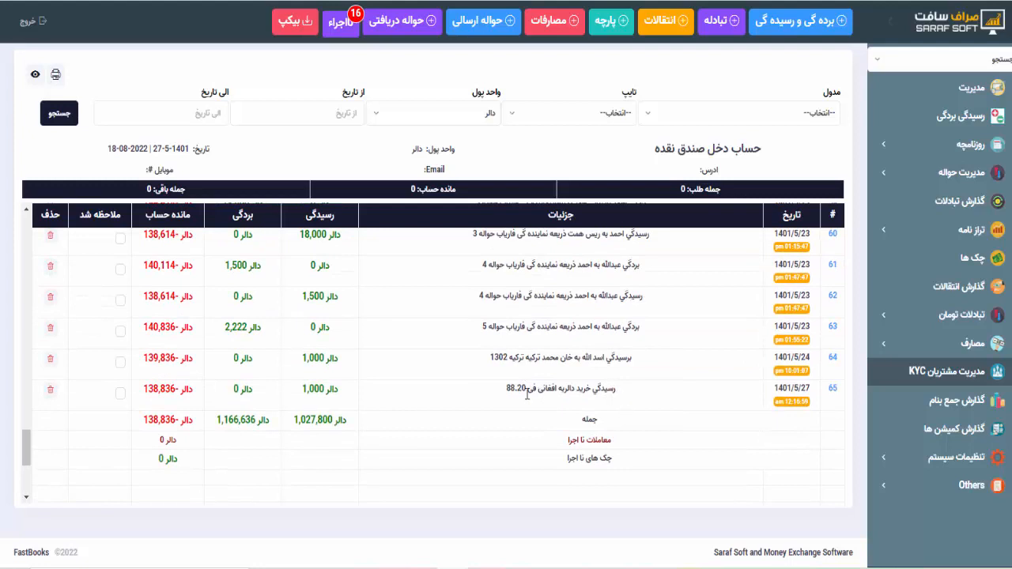
{"action": "left_click_drag", "start_coordinate": [505, 389], "coordinate": [528, 387]}
{"action": "left_click", "coordinate": [527, 387]}
{"action": "double_click", "coordinate": [325, 389]}
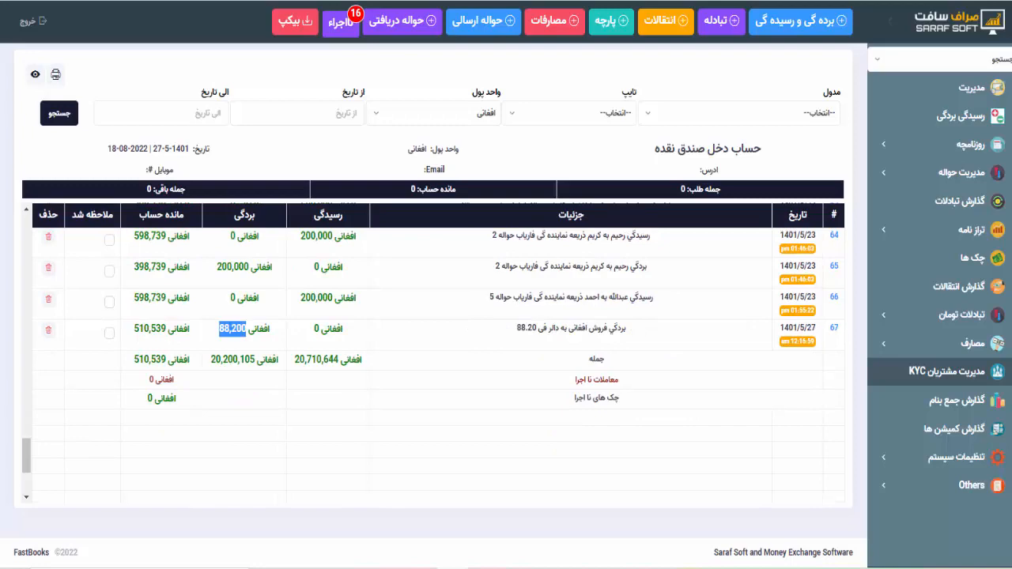
{"action": "left_click", "coordinate": [707, 35]}
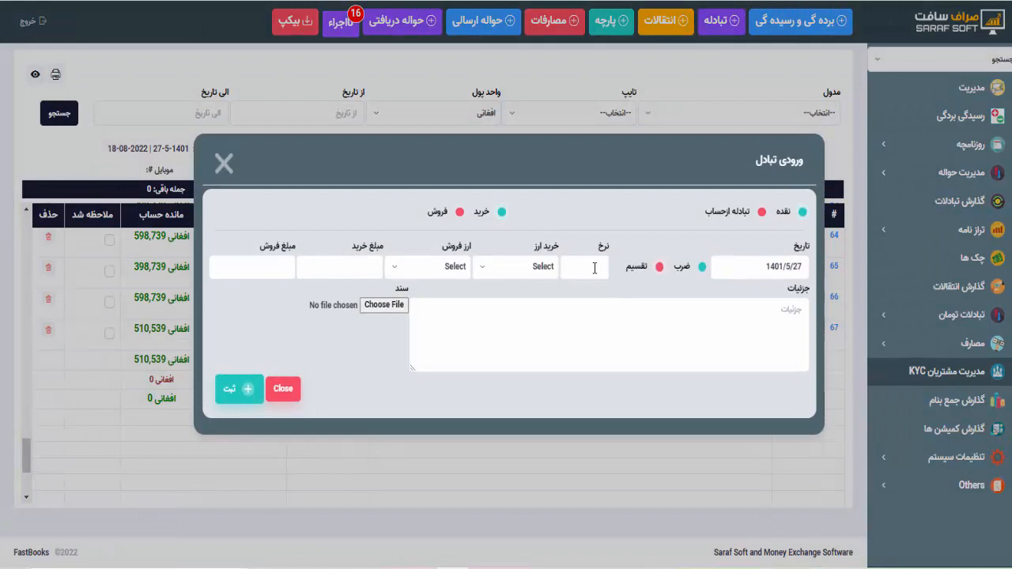
- Make it a تبادله ازحساب exchange at rate 88.25, buying دالر and selling افغانی
{"action": "left_click", "coordinate": [595, 268]}
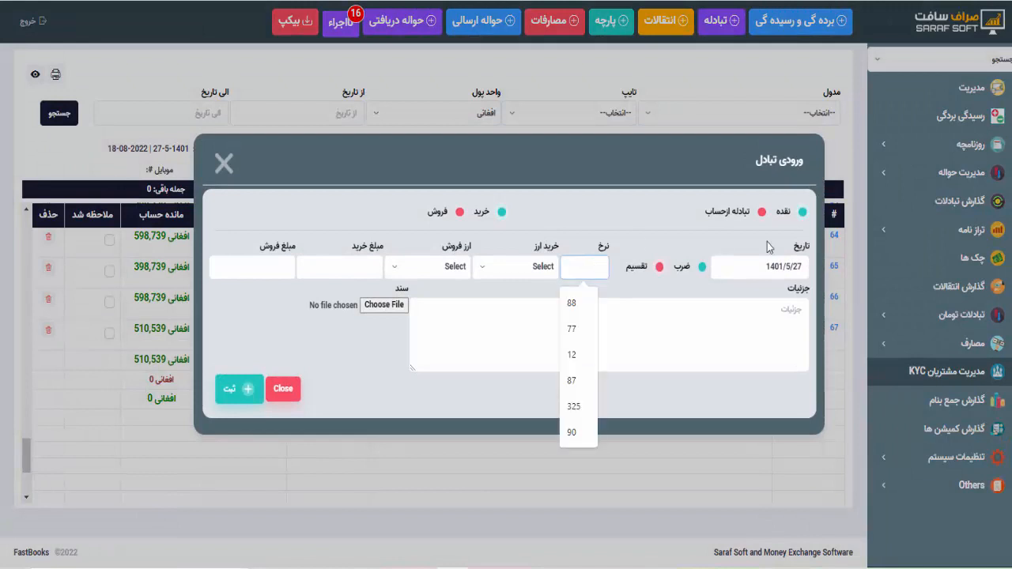
{"action": "left_click", "coordinate": [762, 213]}
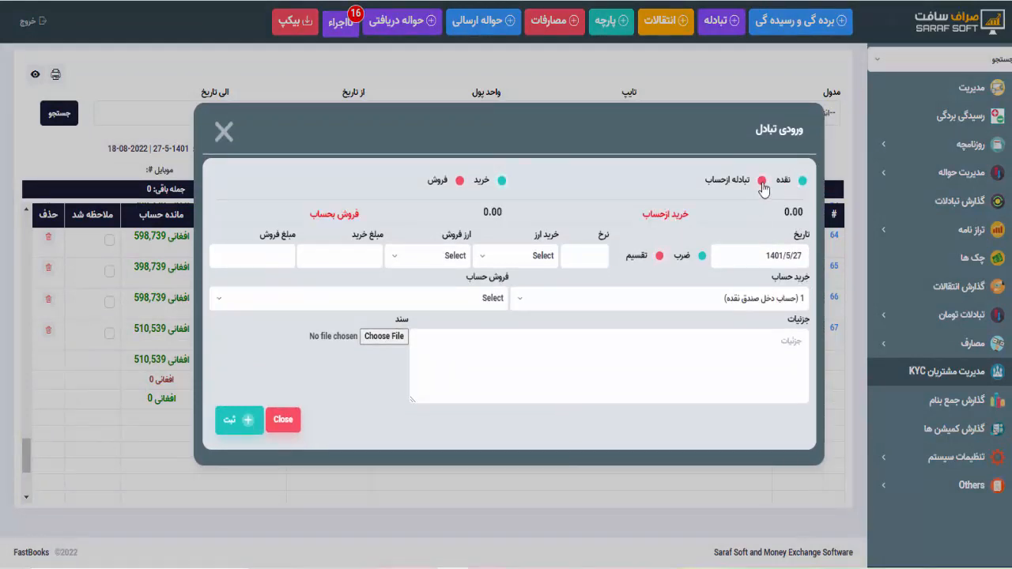
{"action": "left_click", "coordinate": [592, 255]}
{"action": "type", "text": "88"}
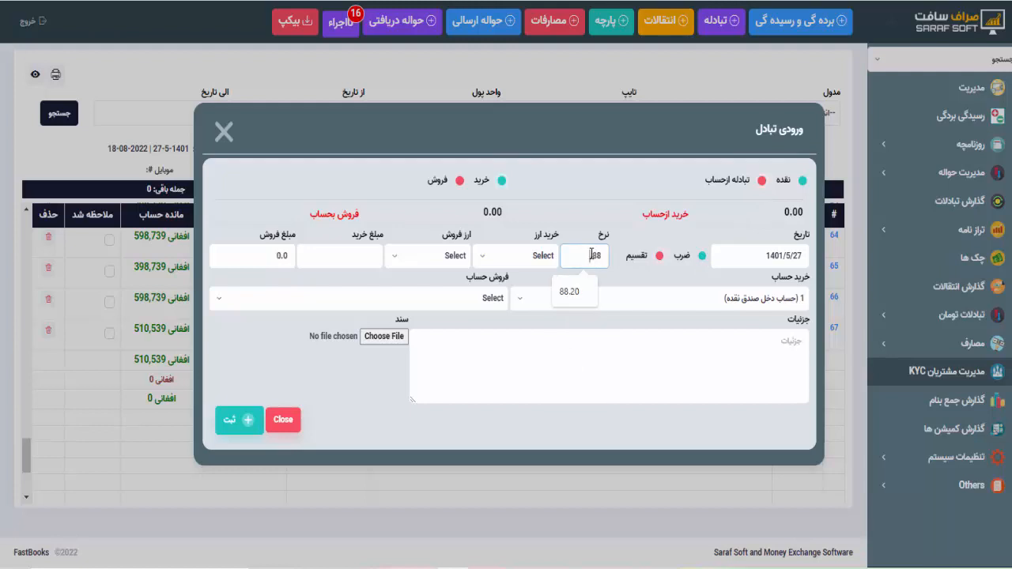
{"action": "type", "text": ".25"}
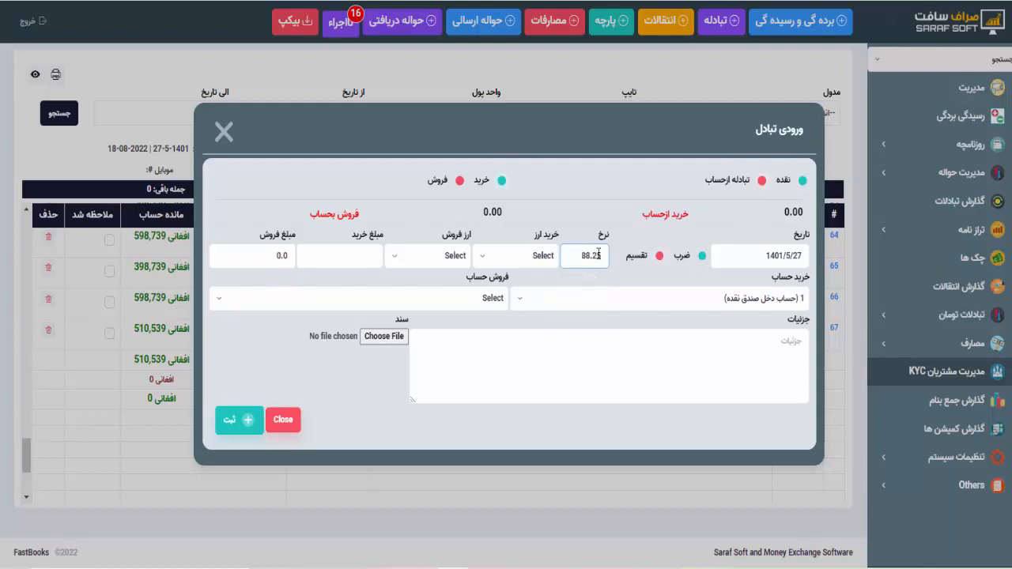
{"action": "left_click", "coordinate": [508, 260]}
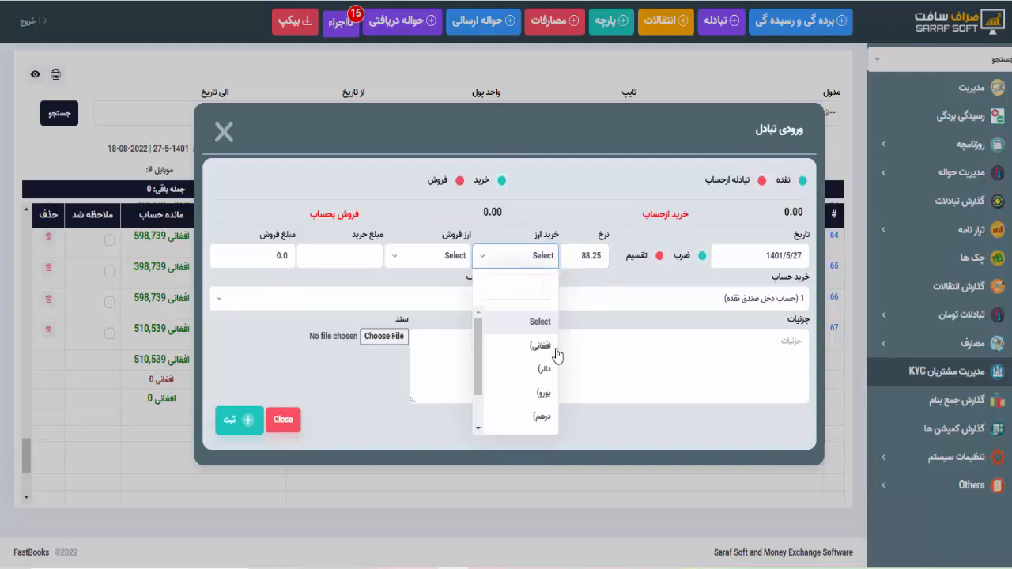
{"action": "left_click", "coordinate": [547, 371]}
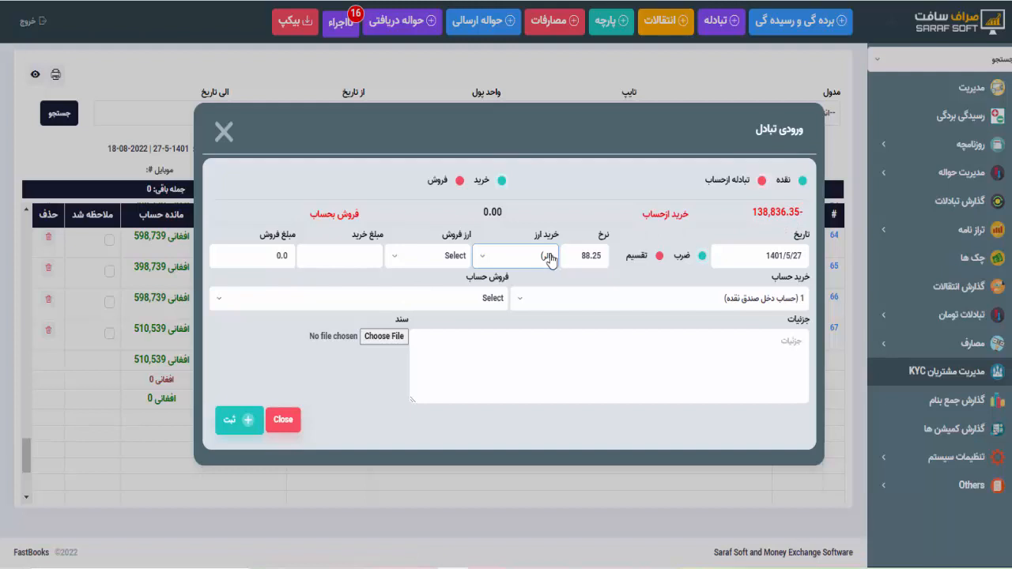
{"action": "left_click", "coordinate": [450, 255]}
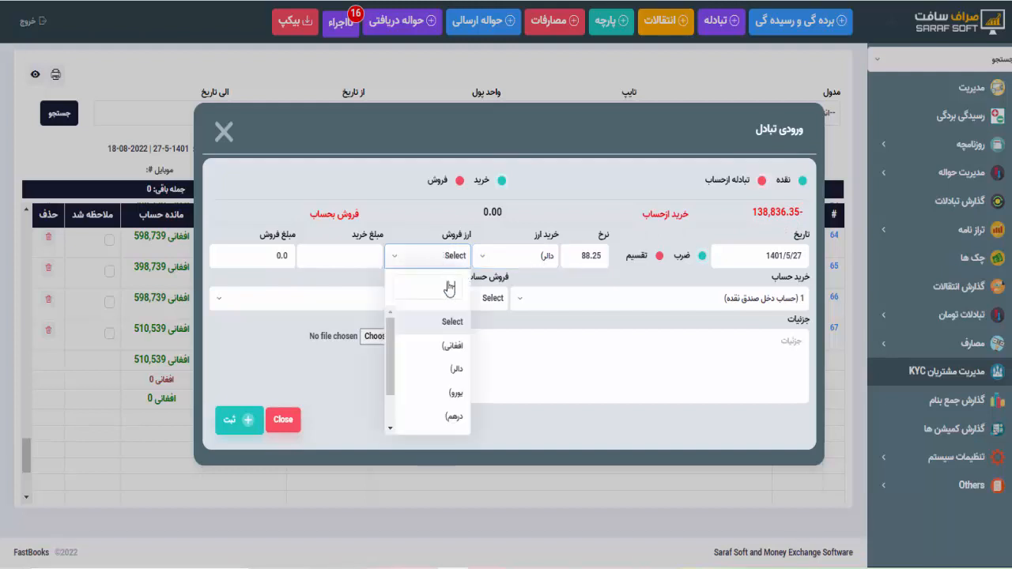
{"action": "left_click", "coordinate": [447, 348]}
- Enter 6789 dollars (599129.3 Afghani), choose the customer's selling account, and save
{"action": "left_click", "coordinate": [324, 259]}
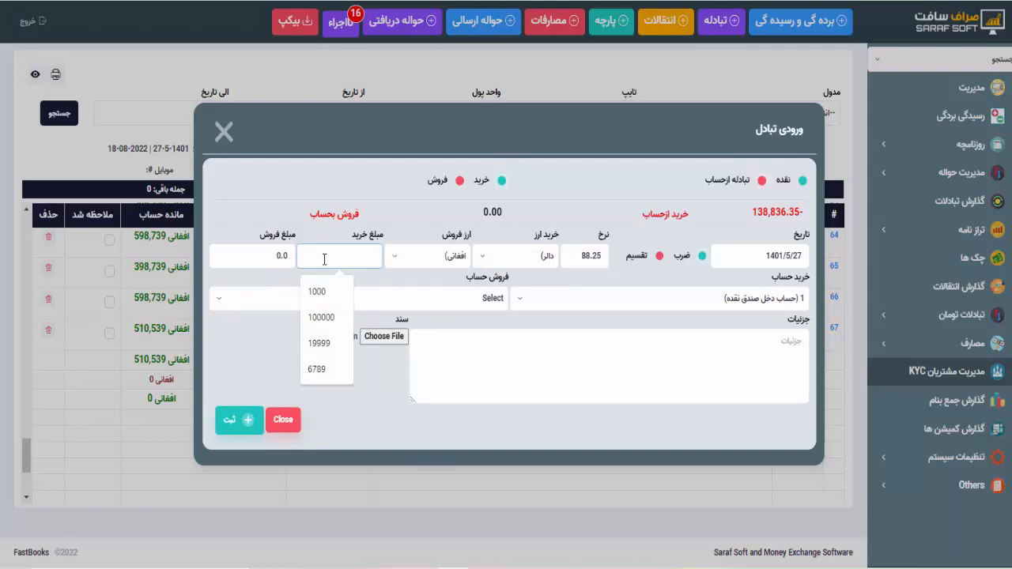
{"action": "left_click", "coordinate": [316, 369]}
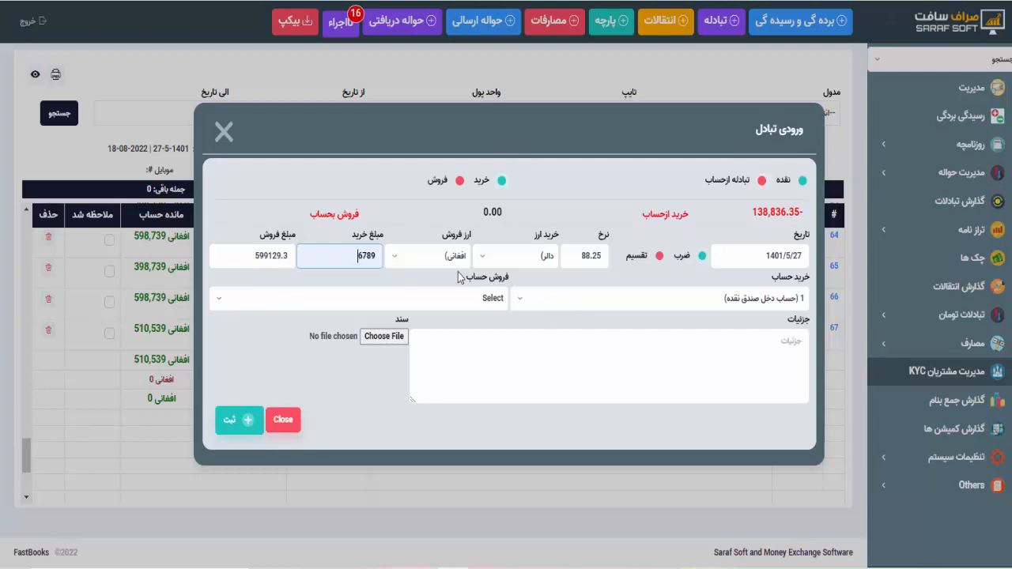
{"action": "double_click", "coordinate": [260, 263]}
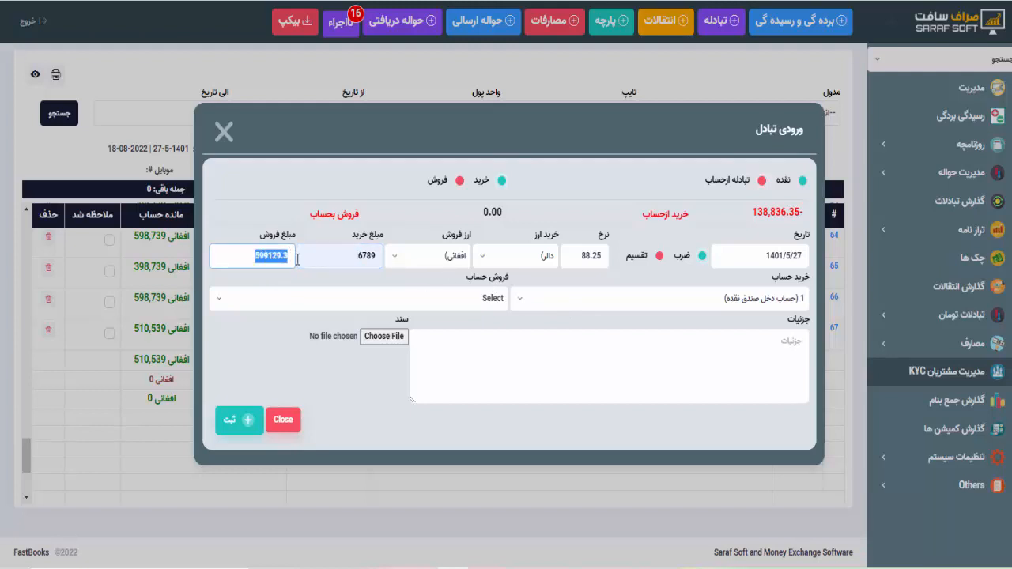
{"action": "left_click", "coordinate": [345, 302]}
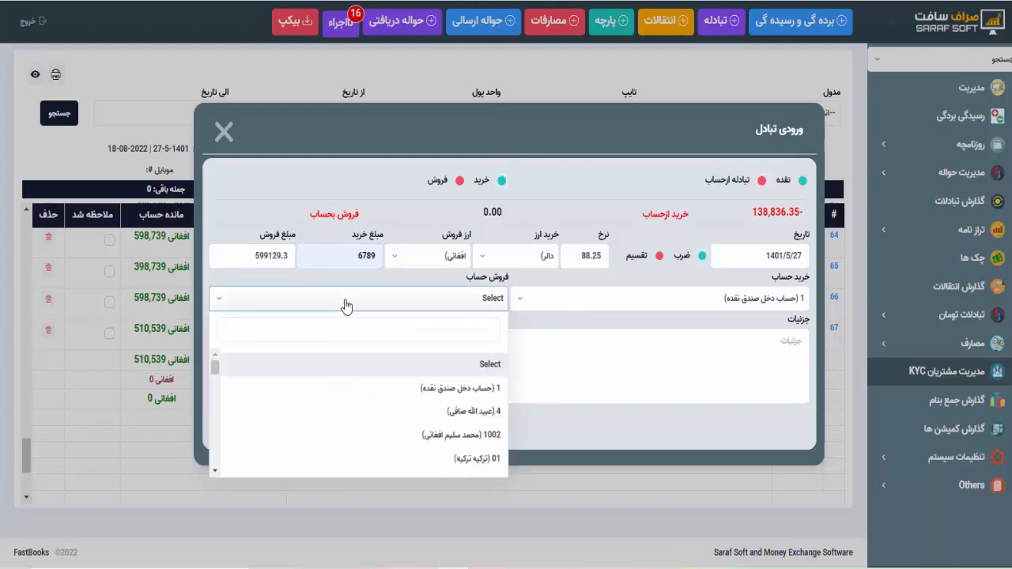
{"action": "left_click", "coordinate": [406, 435]}
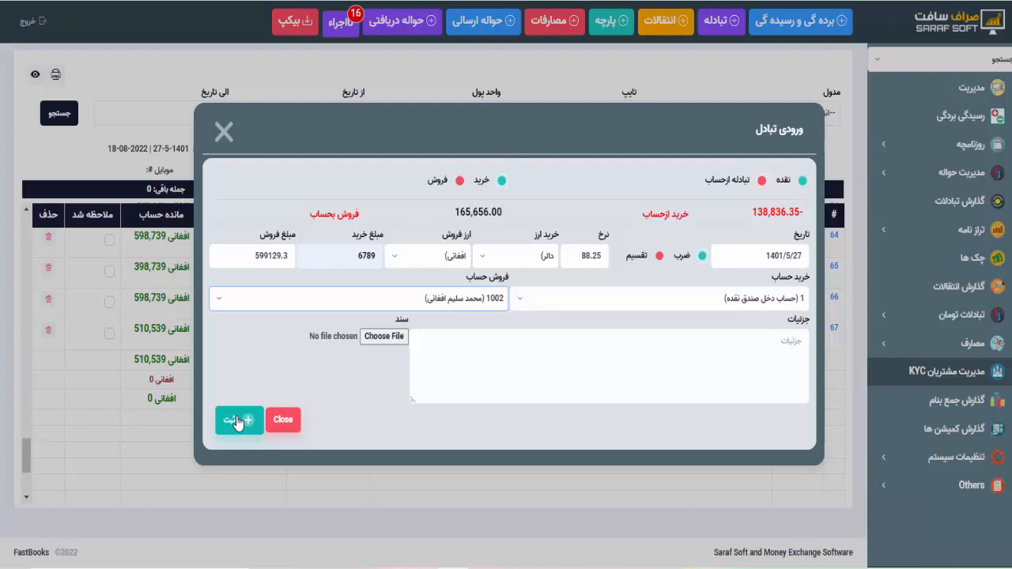
{"action": "left_click", "coordinate": [237, 422]}
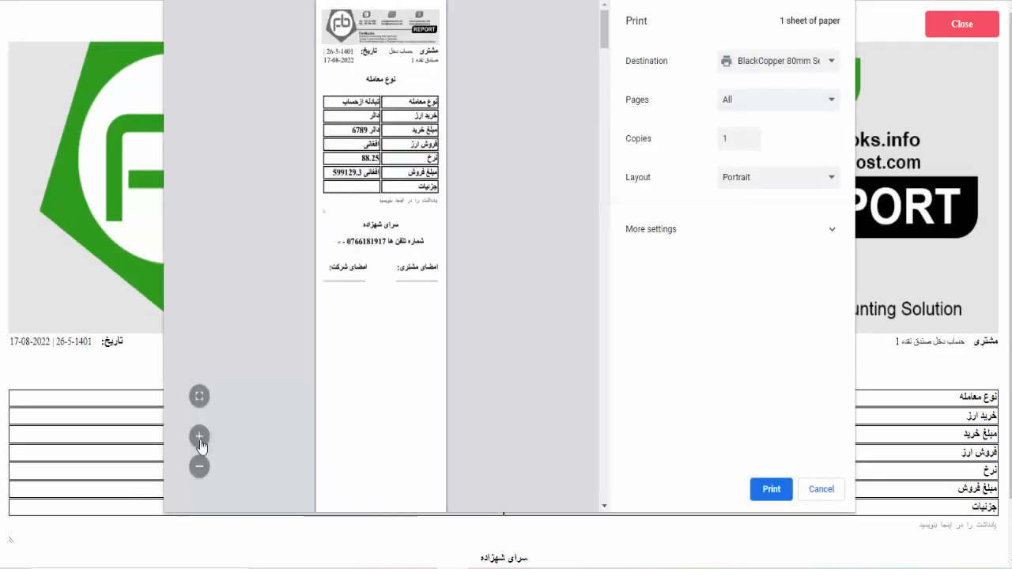
- Check the 599,129.3 sale amount on the 6,789 USD receipt, cancel printing, and close the exchange form
{"action": "left_click", "coordinate": [200, 446]}
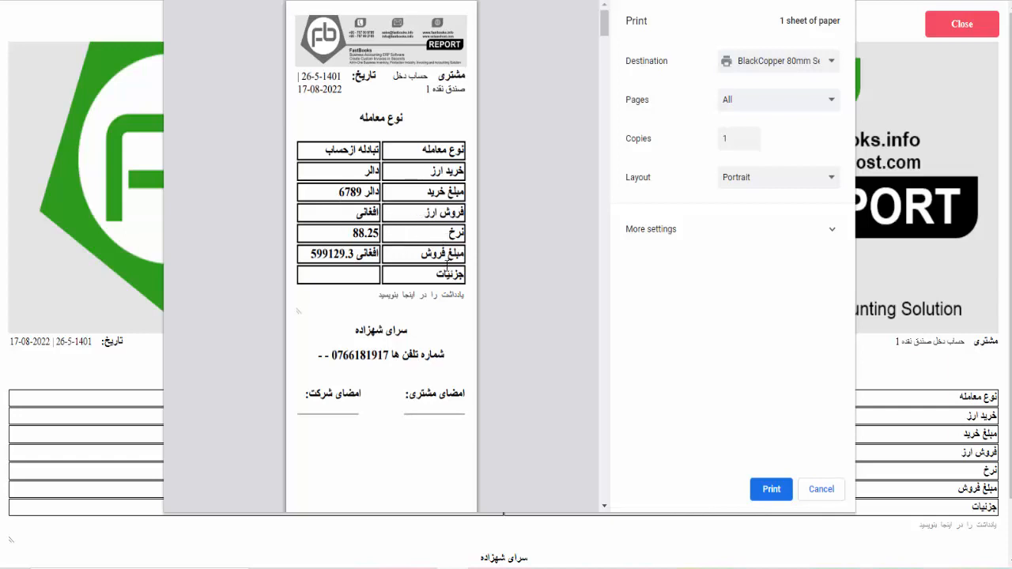
{"action": "left_click_drag", "start_coordinate": [313, 255], "coordinate": [355, 255]}
{"action": "left_click", "coordinate": [427, 248]}
{"action": "left_click", "coordinate": [821, 489]}
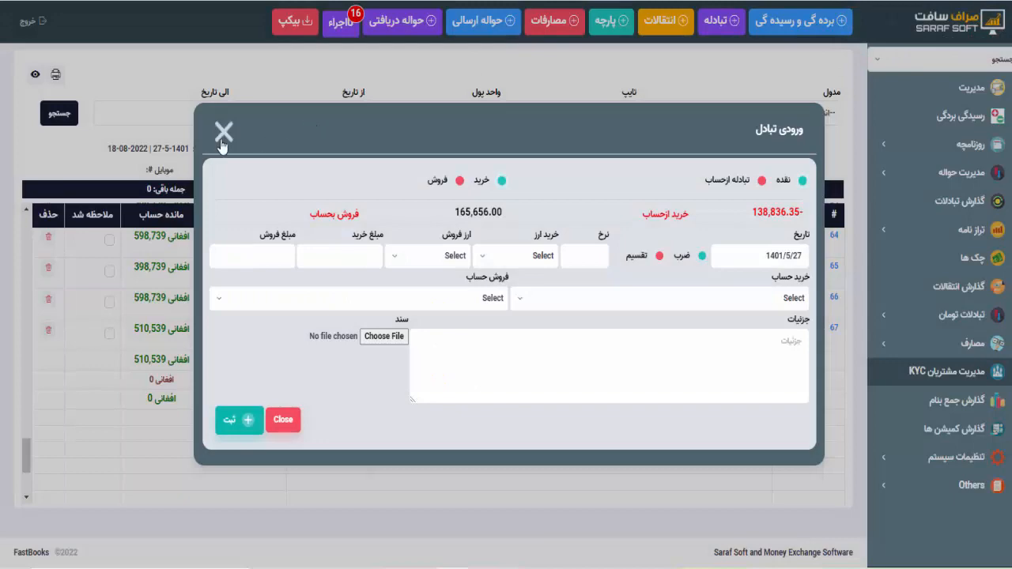
{"action": "left_click", "coordinate": [224, 131]}
{"action": "left_click", "coordinate": [900, 59]}
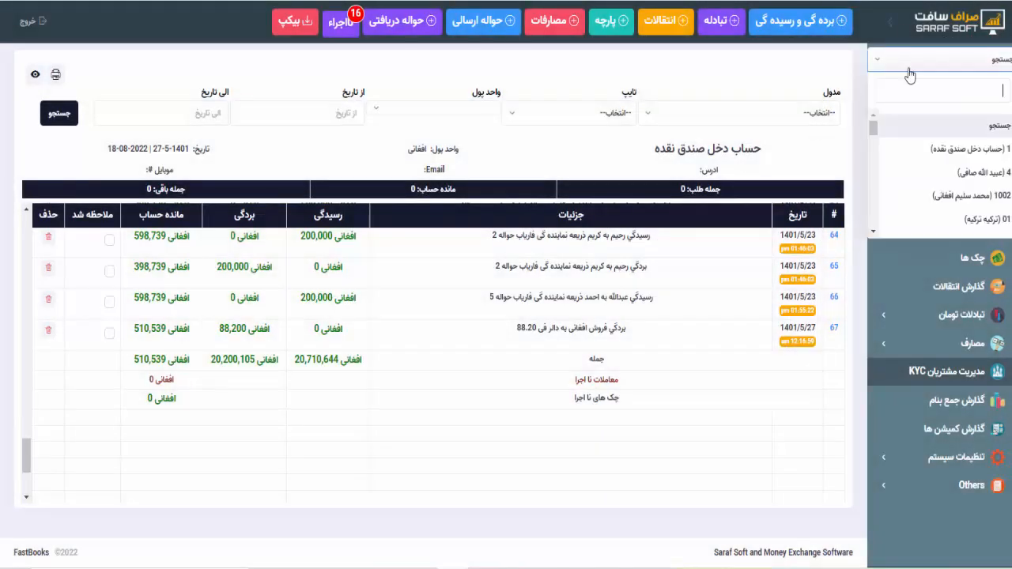
{"action": "left_click", "coordinate": [973, 201]}
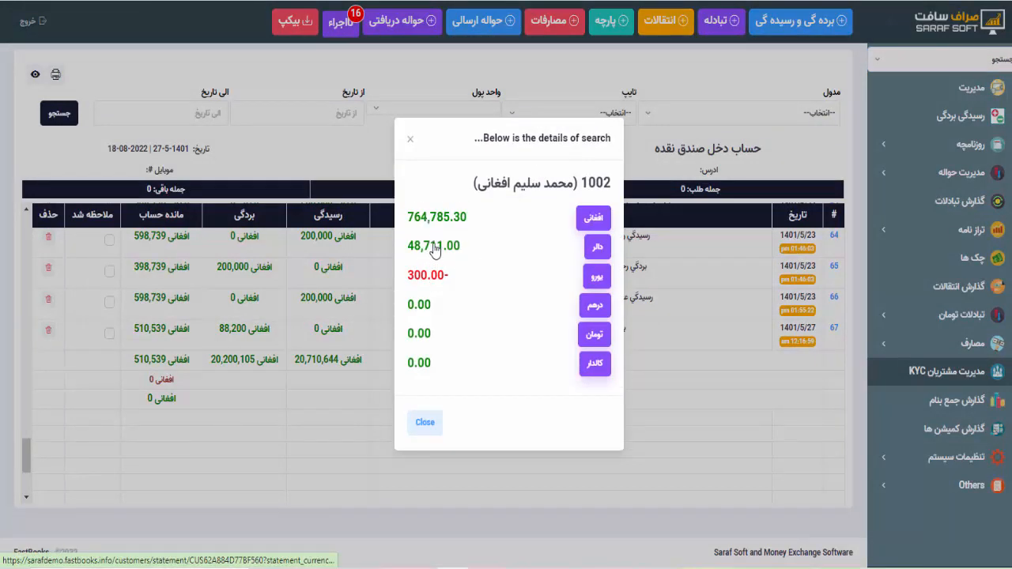
{"action": "left_click", "coordinate": [433, 247]}
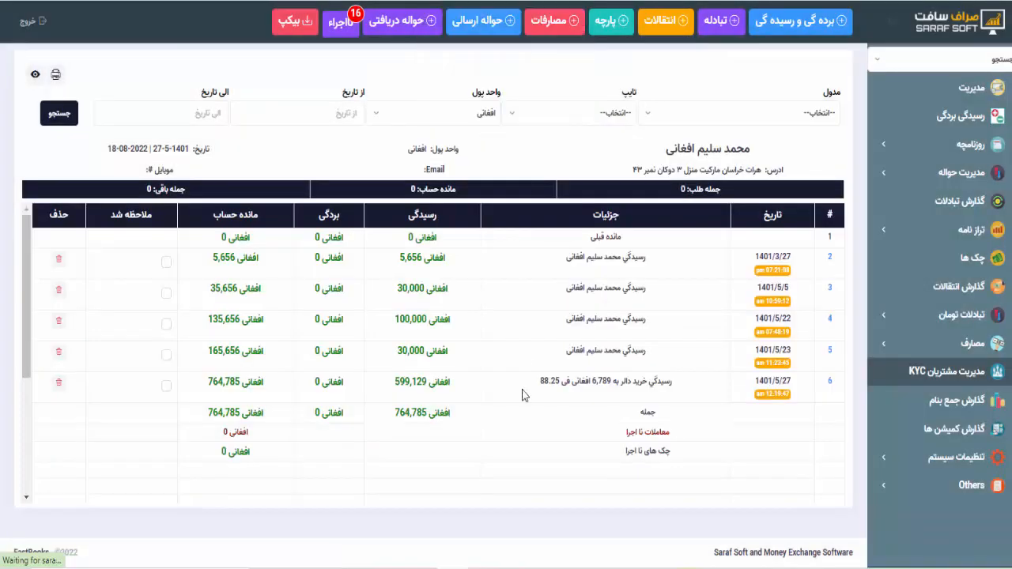
{"action": "scroll", "coordinate": [542, 379], "scroll_direction": "down", "scroll_amount": 3}
{"action": "scroll", "coordinate": [576, 317], "scroll_direction": "up", "scroll_amount": 2}
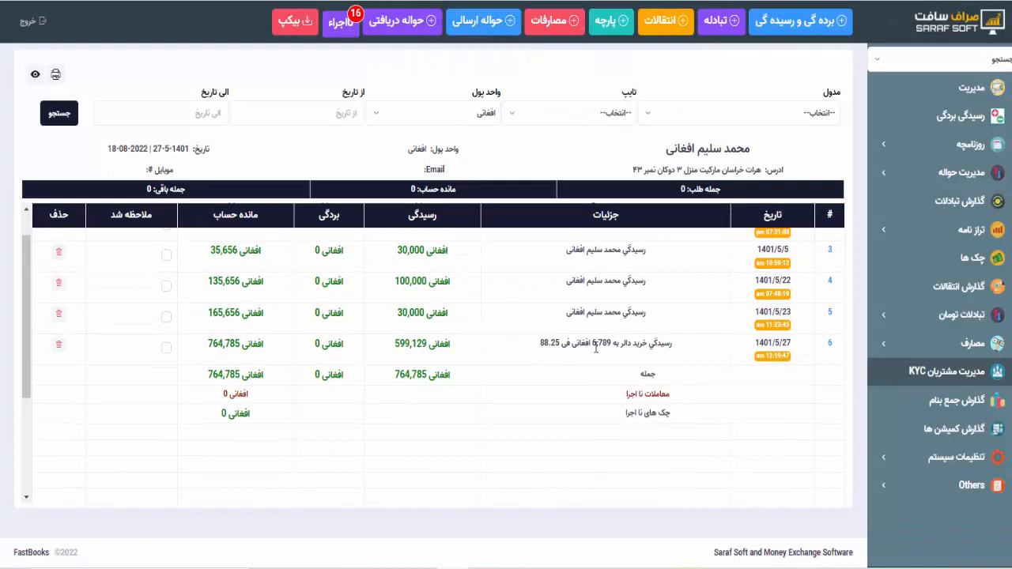
{"action": "left_click_drag", "start_coordinate": [541, 349], "coordinate": [556, 342]}
{"action": "left_click", "coordinate": [556, 340]}
{"action": "left_click_drag", "start_coordinate": [397, 343], "coordinate": [428, 343]}
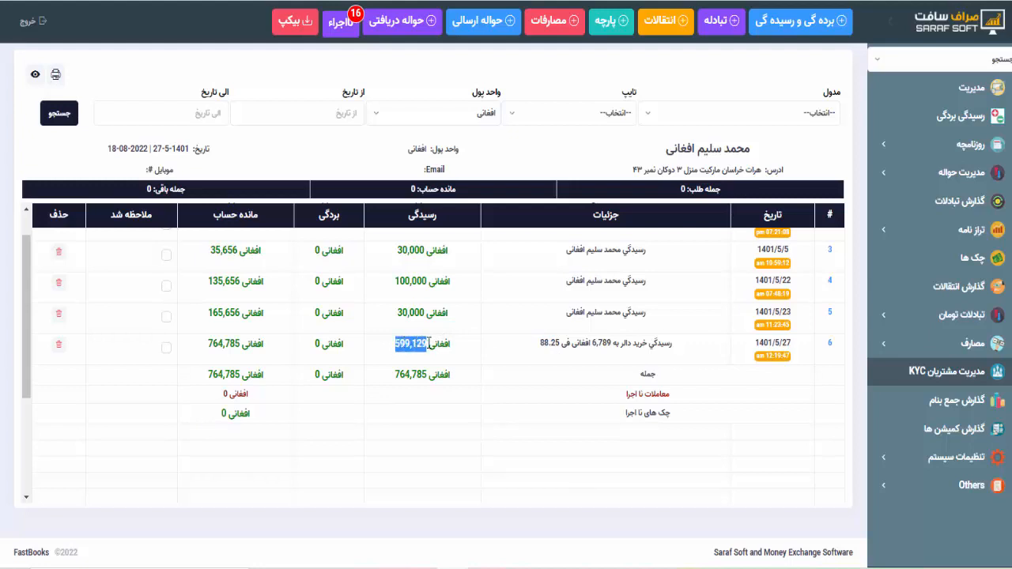
- Switch the customer statement to Dollar and confirm row 10's 6,789 USD payout at 88.25
{"action": "left_click", "coordinate": [428, 343]}
{"action": "left_click", "coordinate": [624, 0]}
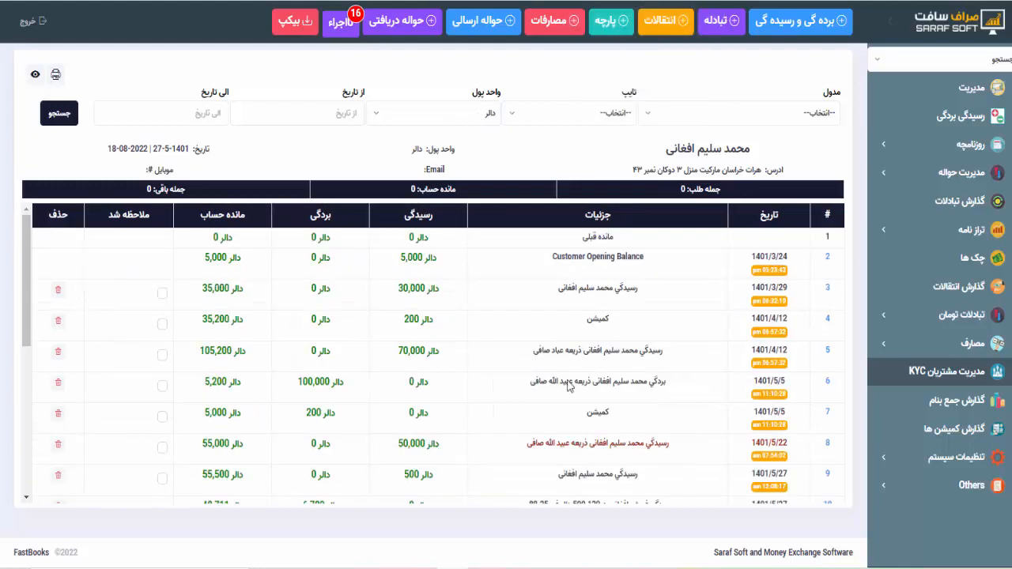
{"action": "scroll", "coordinate": [570, 391], "scroll_direction": "down", "scroll_amount": 3}
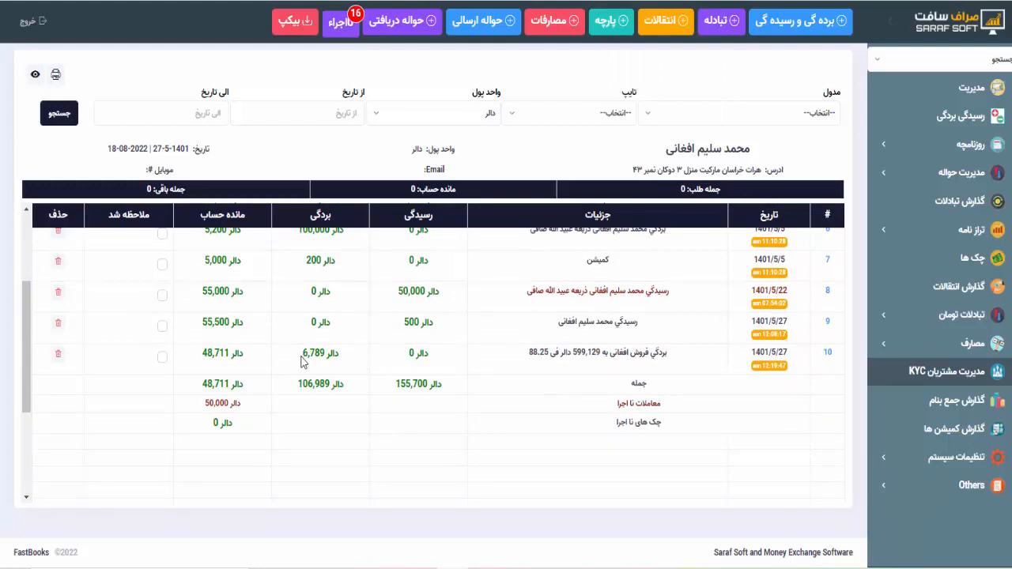
{"action": "left_click_drag", "start_coordinate": [670, 150], "coordinate": [742, 155]}
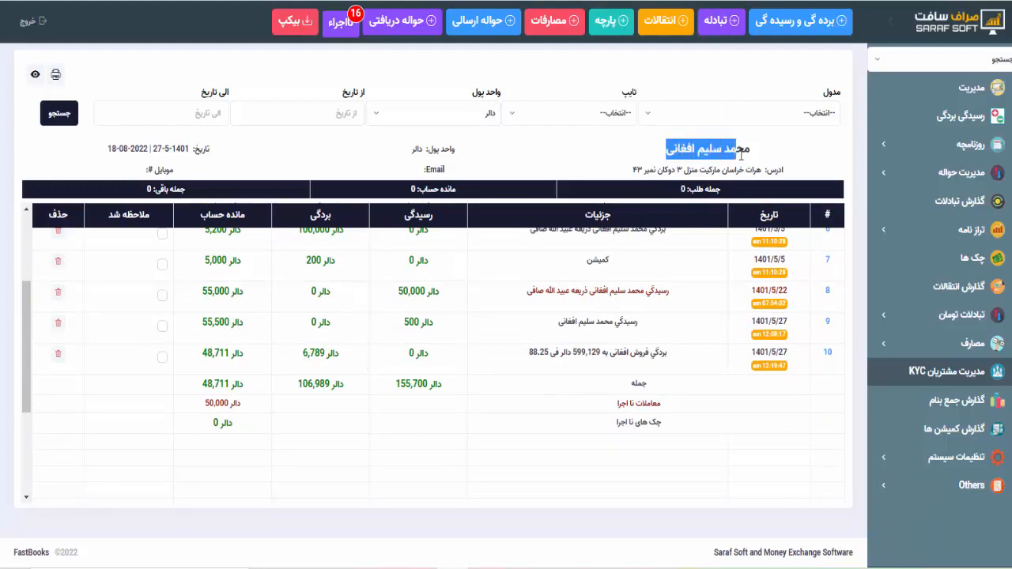
{"action": "left_click", "coordinate": [728, 155]}
{"action": "left_click_drag", "start_coordinate": [303, 353], "coordinate": [324, 354]}
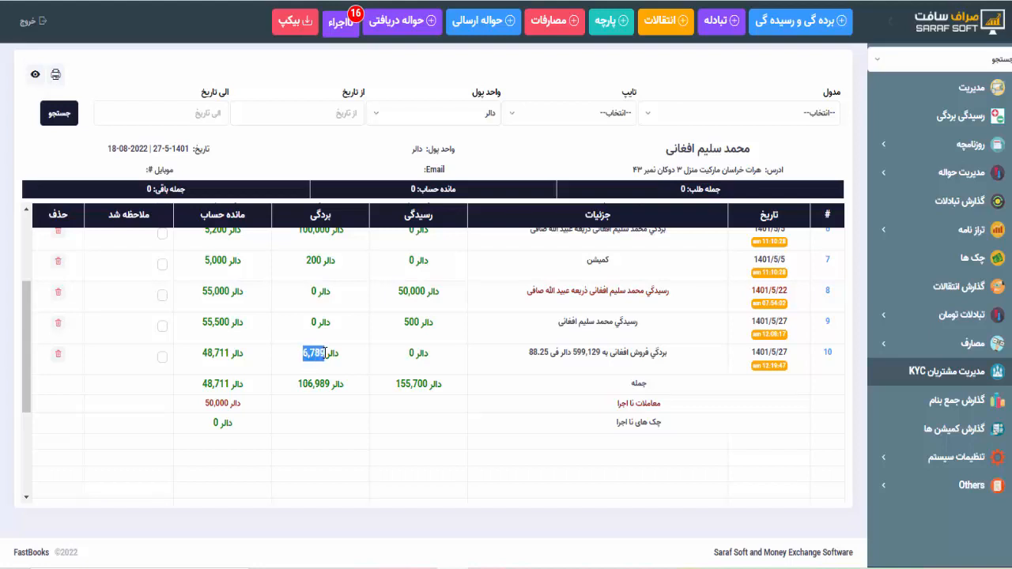
{"action": "left_click_drag", "start_coordinate": [528, 353], "coordinate": [672, 357]}
{"action": "left_click", "coordinate": [674, 358]}
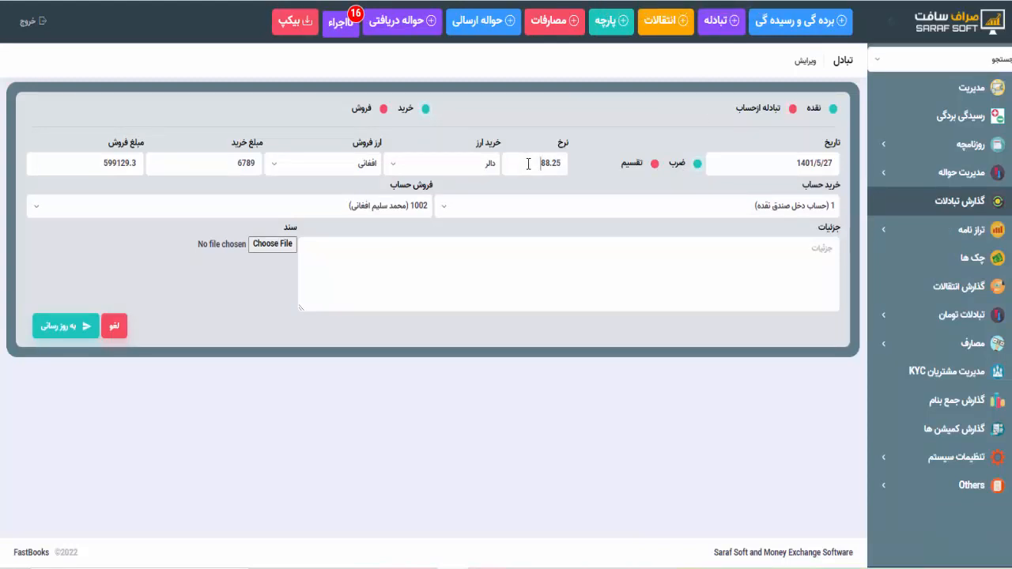
{"action": "left_click", "coordinate": [239, 163]}
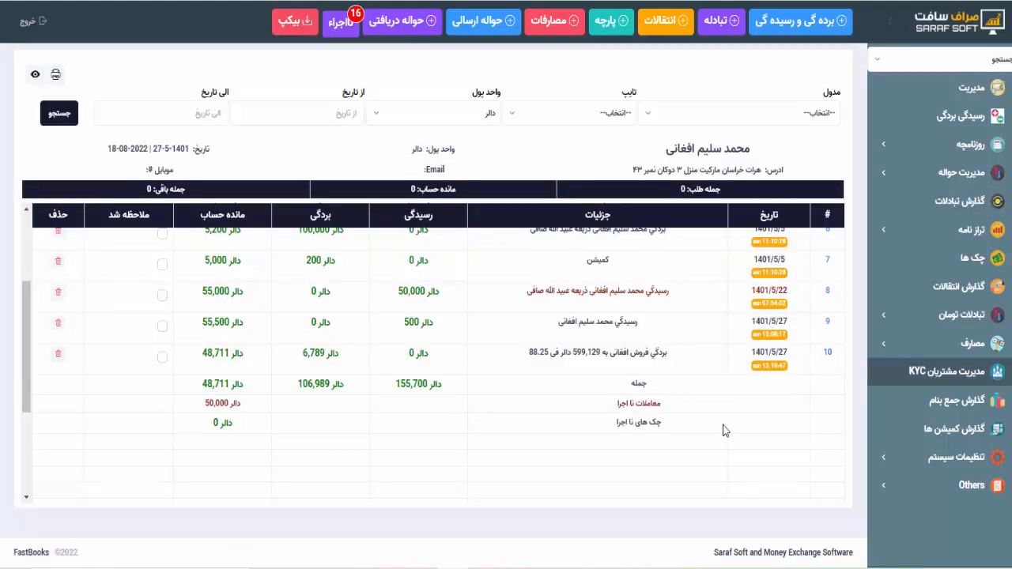
- Open the cash box account (حساب دخل صندوق نقده) and verify row 68's 599,129 Afghani payout
{"action": "left_click", "coordinate": [878, 60]}
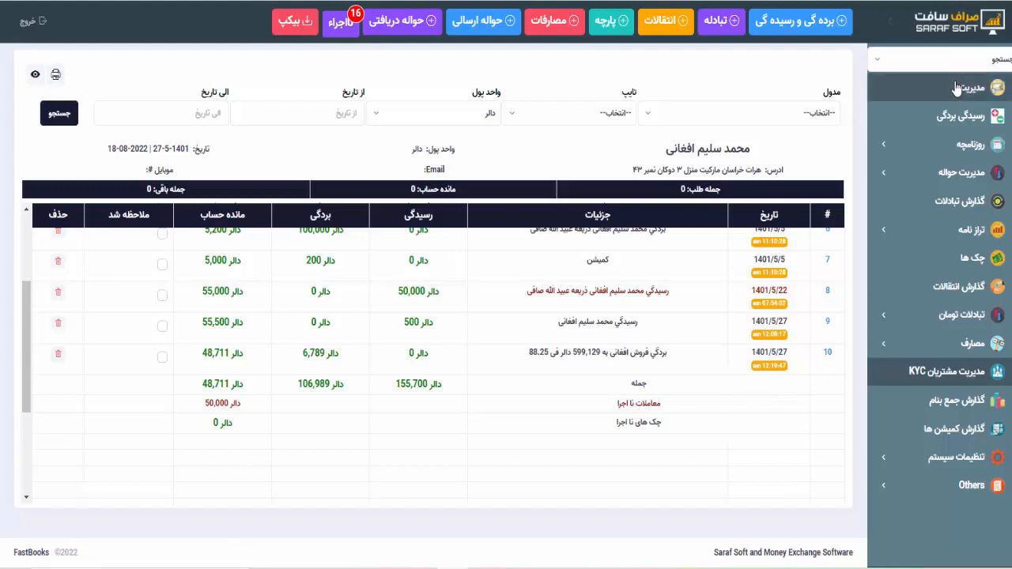
{"action": "left_click", "coordinate": [960, 158]}
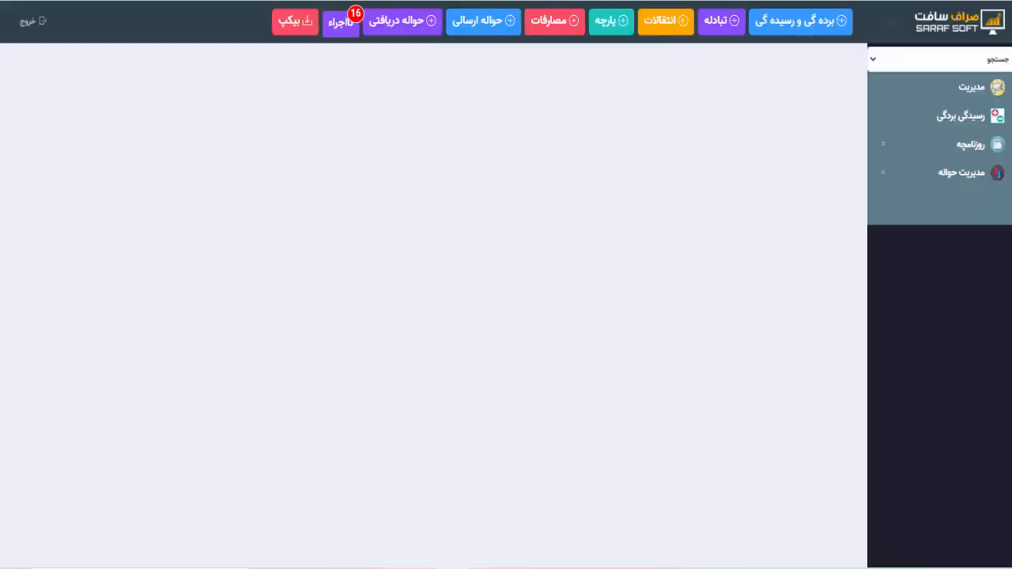
{"action": "scroll", "coordinate": [488, 342], "scroll_direction": "down", "scroll_amount": 20}
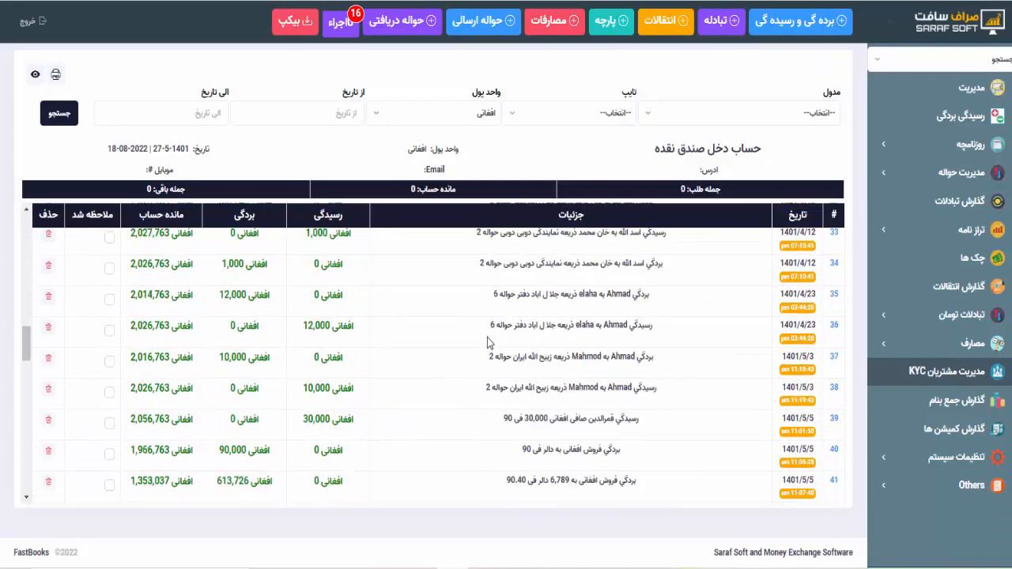
{"action": "scroll", "coordinate": [488, 342], "scroll_direction": "down", "scroll_amount": 6}
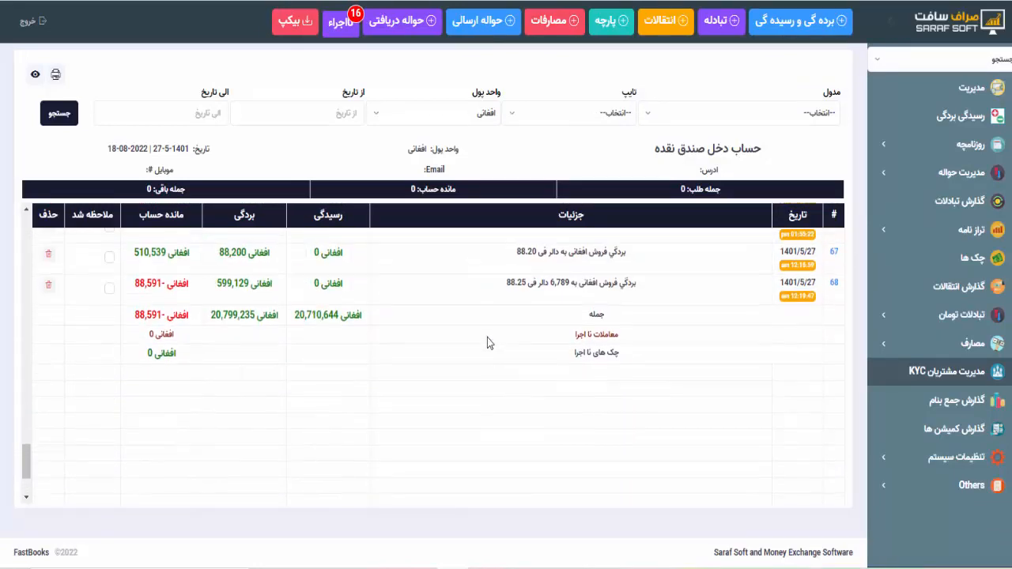
{"action": "left_click_drag", "start_coordinate": [503, 288], "coordinate": [645, 285]}
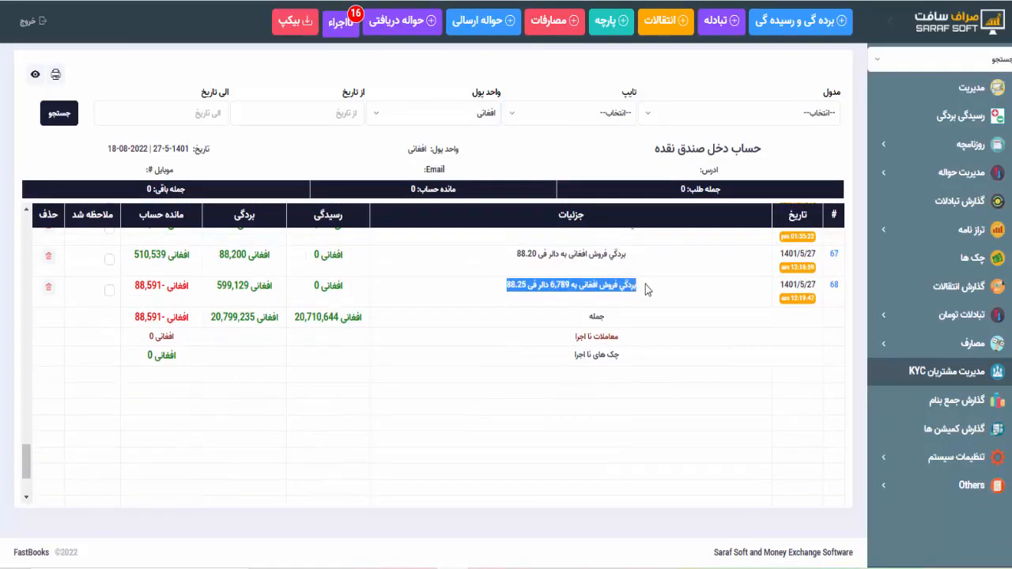
{"action": "left_click", "coordinate": [544, 289]}
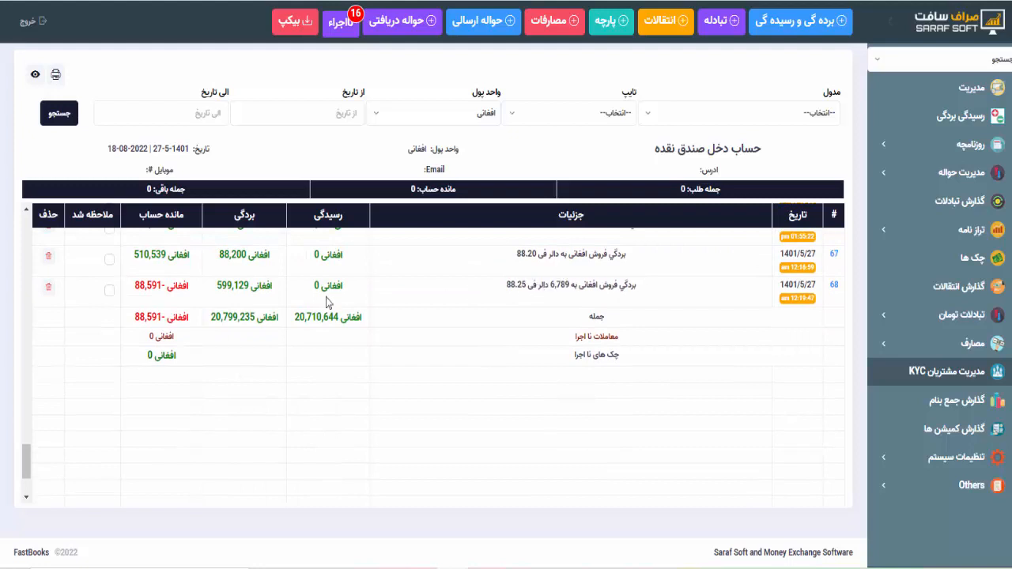
{"action": "left_click_drag", "start_coordinate": [218, 286], "coordinate": [249, 286]}
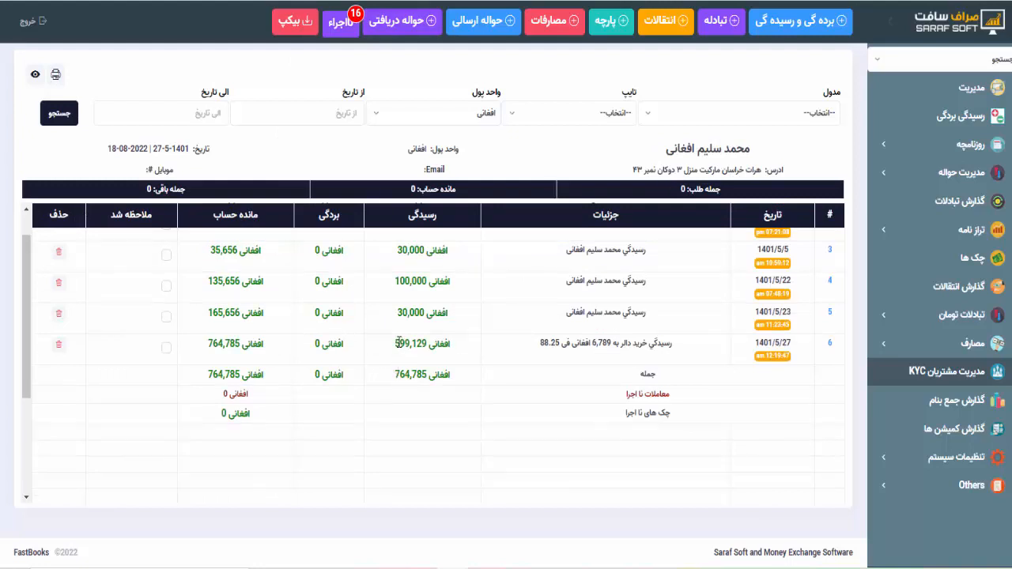
{"action": "left_click_drag", "start_coordinate": [398, 342], "coordinate": [431, 339]}
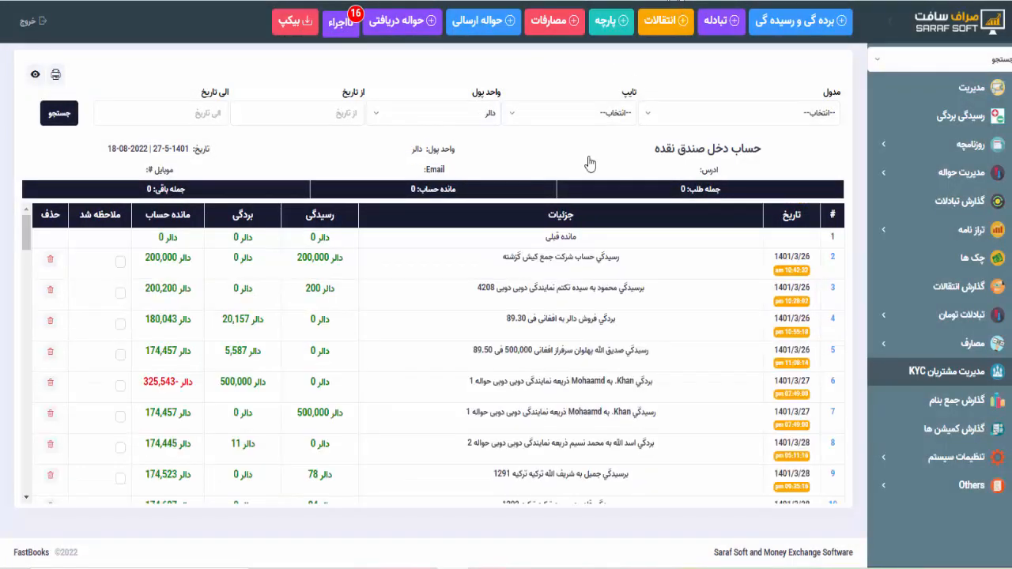
- Verify the cash box's Dollar row 66 shows 6,789 USD received from the exchange
{"action": "scroll", "coordinate": [540, 359], "scroll_direction": "down", "scroll_amount": 15}
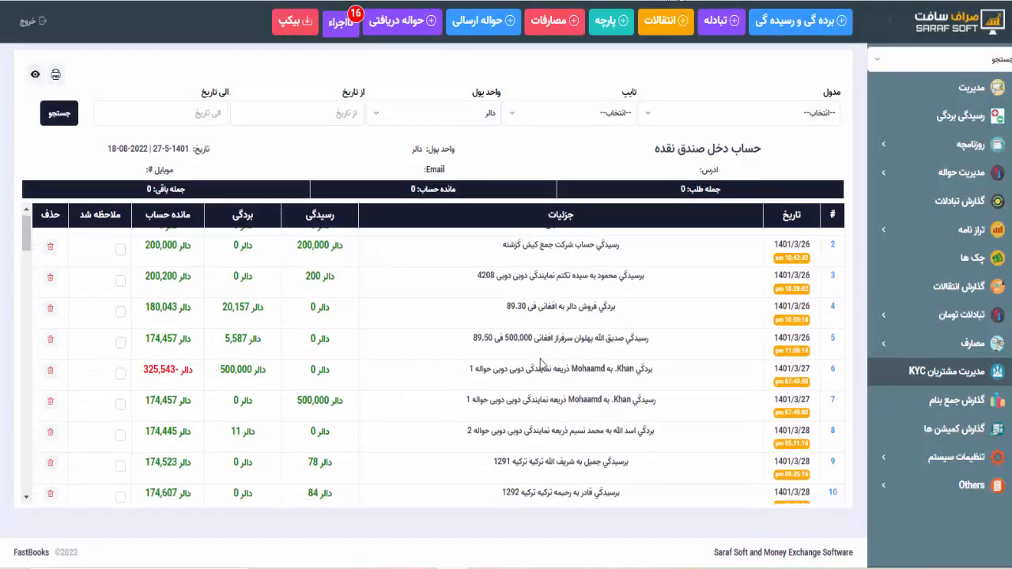
{"action": "scroll", "coordinate": [540, 360], "scroll_direction": "down", "scroll_amount": 5}
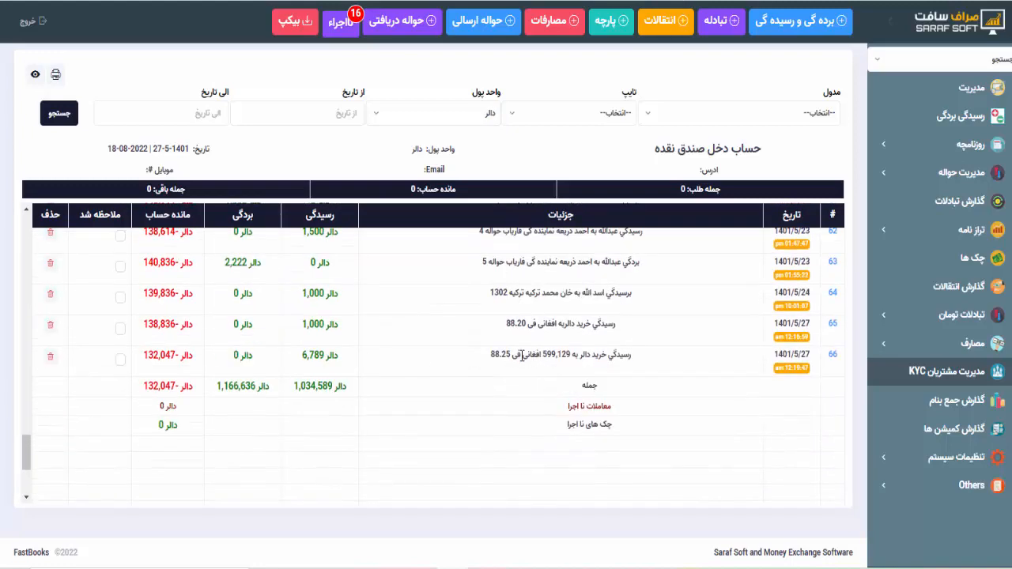
{"action": "left_click_drag", "start_coordinate": [488, 359], "coordinate": [631, 359]}
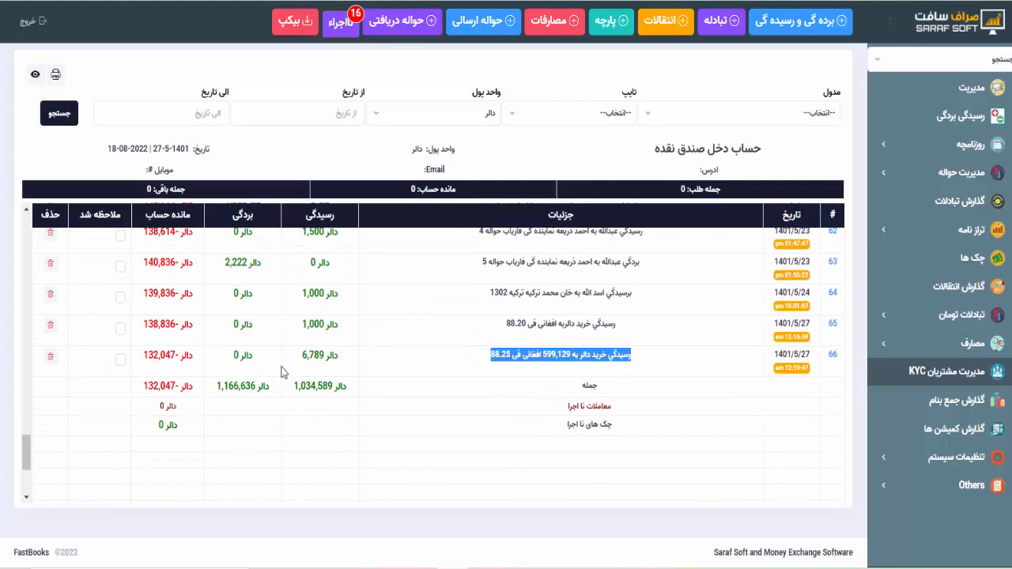
{"action": "left_click_drag", "start_coordinate": [299, 359], "coordinate": [321, 356]}
{"action": "left_click", "coordinate": [322, 354]}
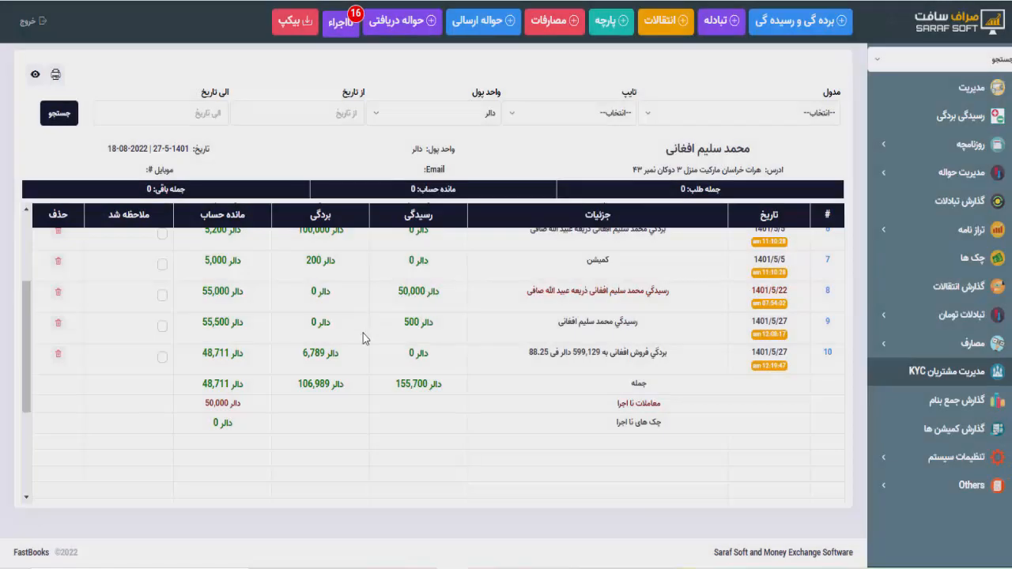
- Confirm the customer's Dollar row 10 pays out 6,789 USD, leaving 48,711
{"action": "left_click_drag", "start_coordinate": [669, 355], "coordinate": [528, 353]}
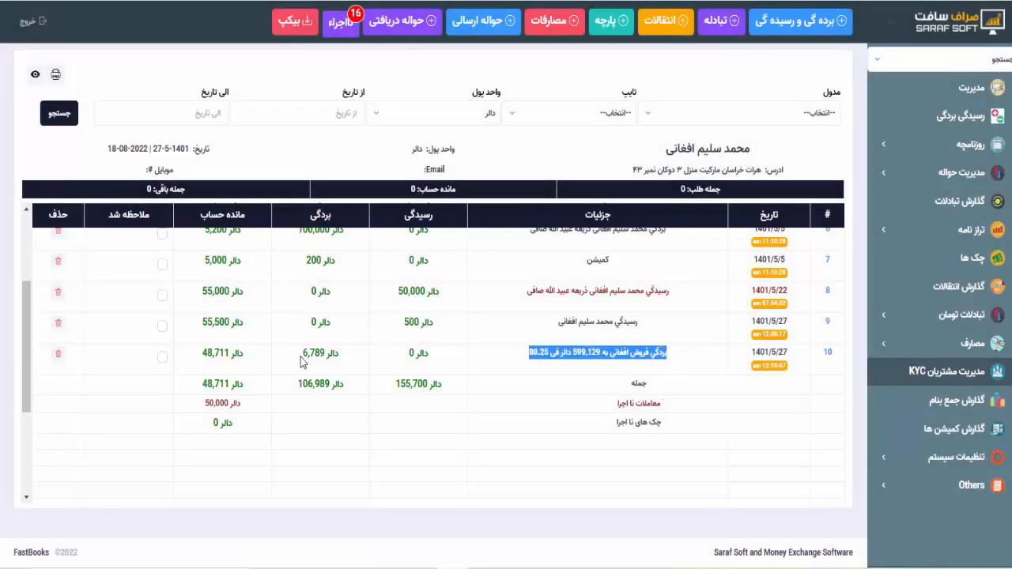
{"action": "left_click_drag", "start_coordinate": [302, 356], "coordinate": [340, 354]}
{"action": "left_click", "coordinate": [336, 354]}
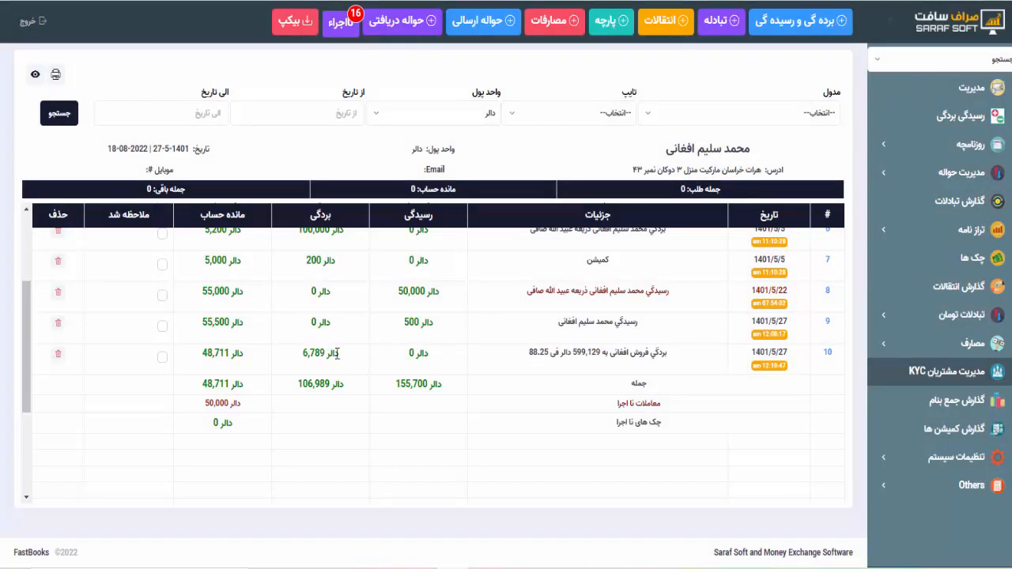